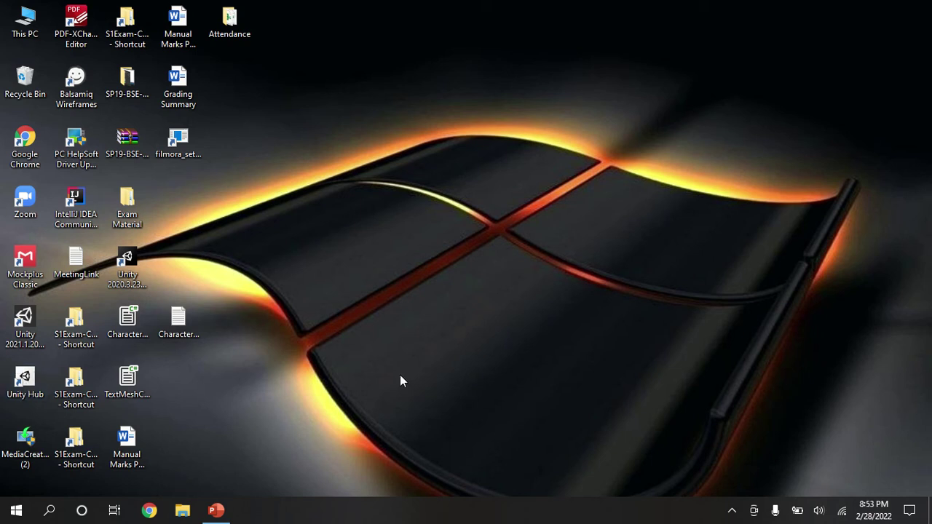
- Launch Unity Hub from the desktop and dismiss its account menu to see the projects list
double_click(33, 385)
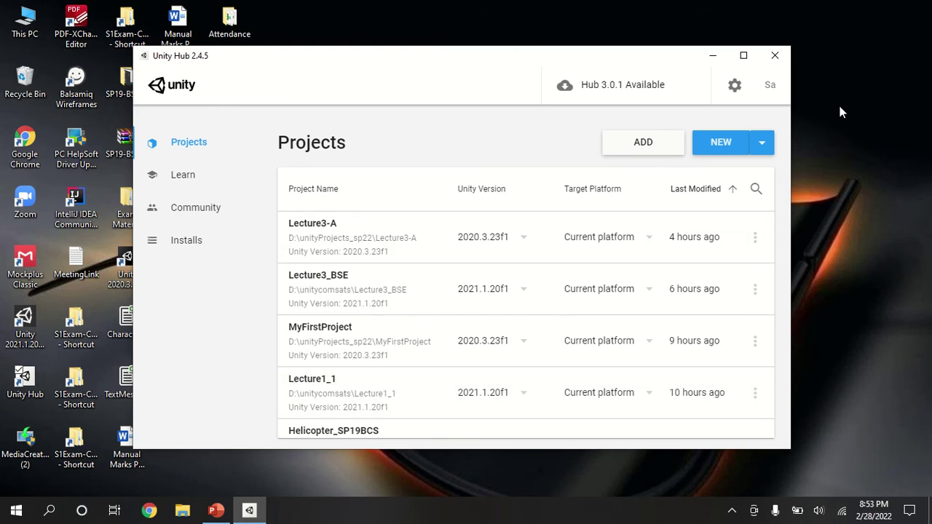
click(770, 88)
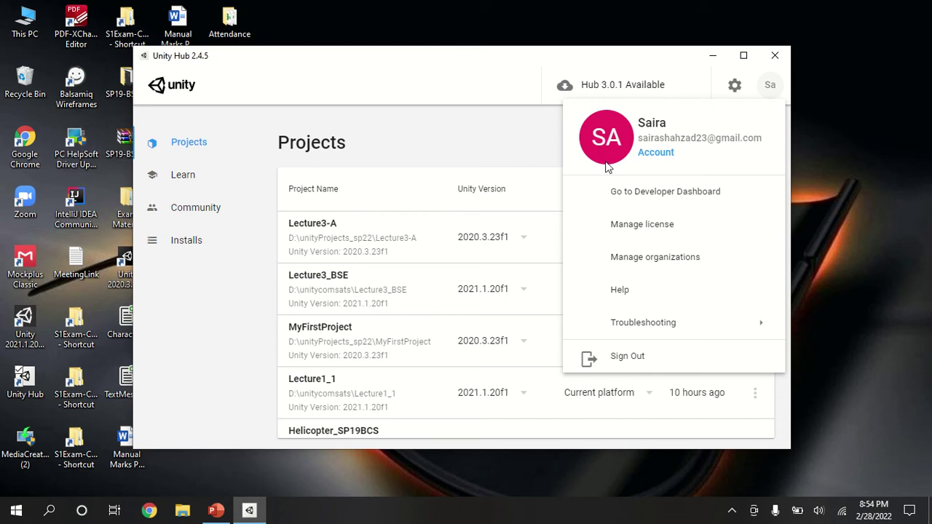
click(498, 143)
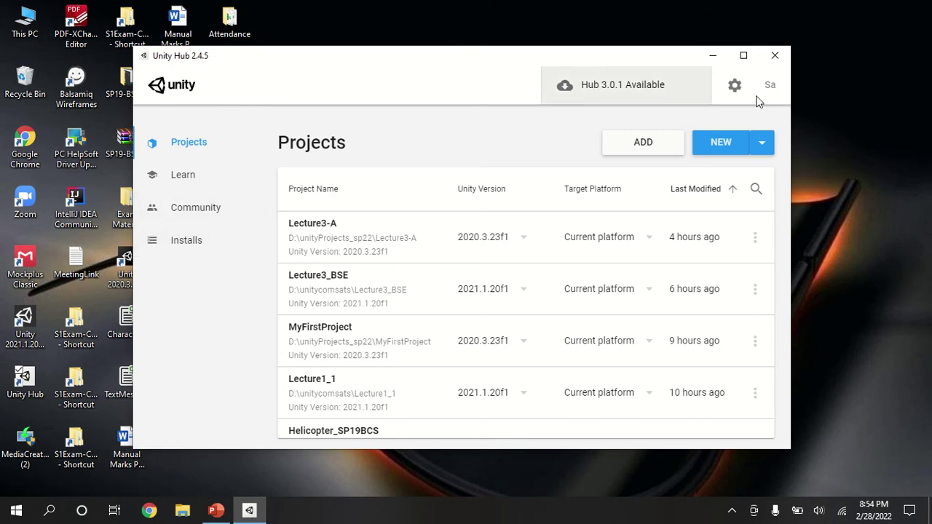
- Activate a new Unity Personal license for non-professional use in License Management
click(734, 87)
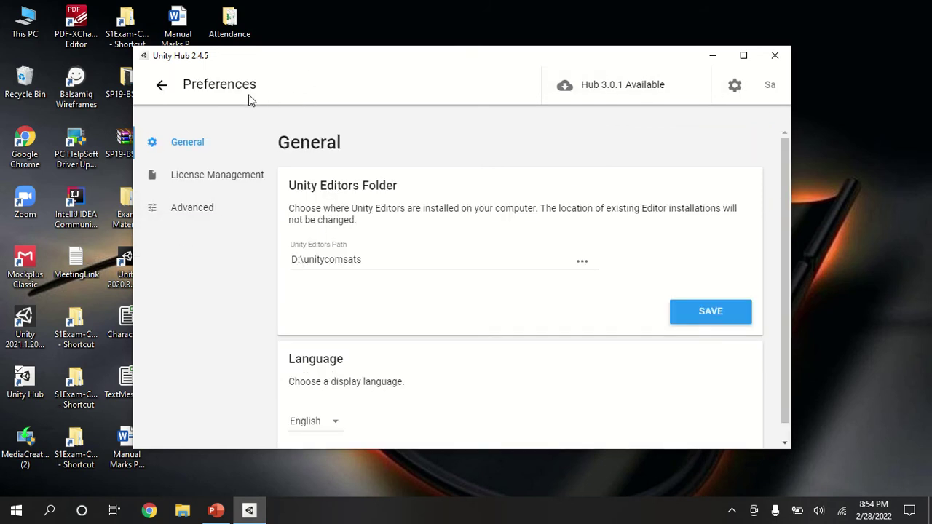
click(191, 179)
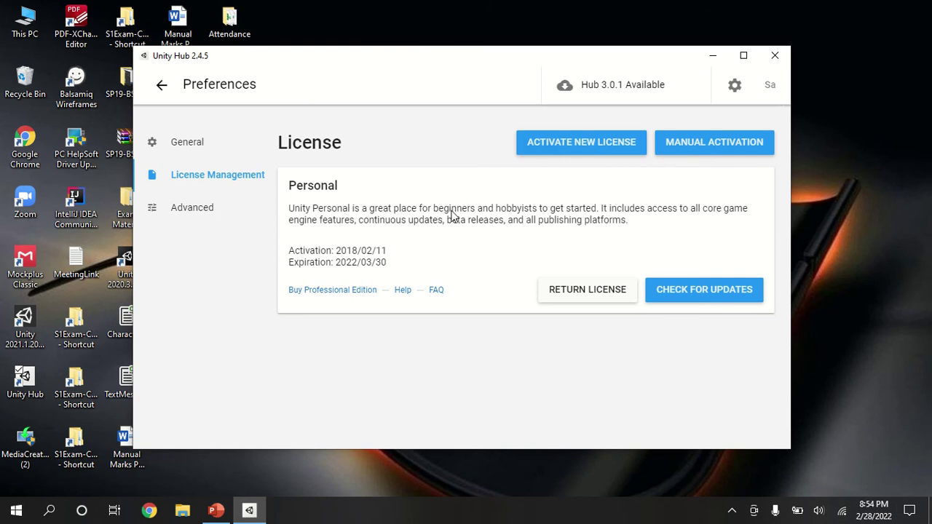
click(564, 142)
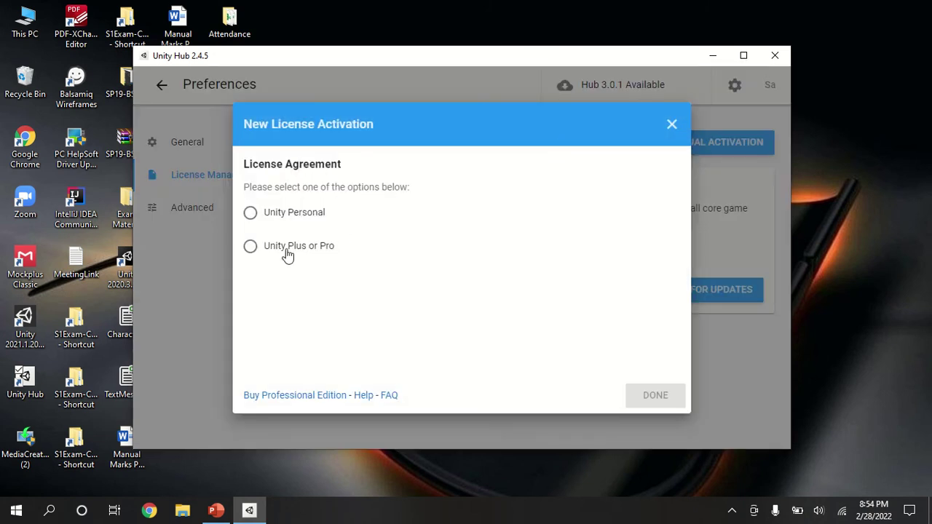
click(250, 213)
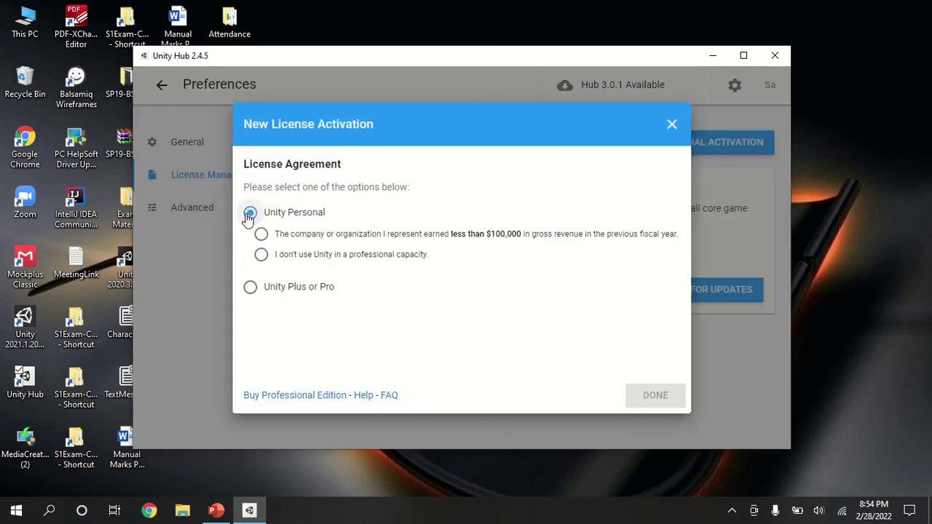
click(261, 258)
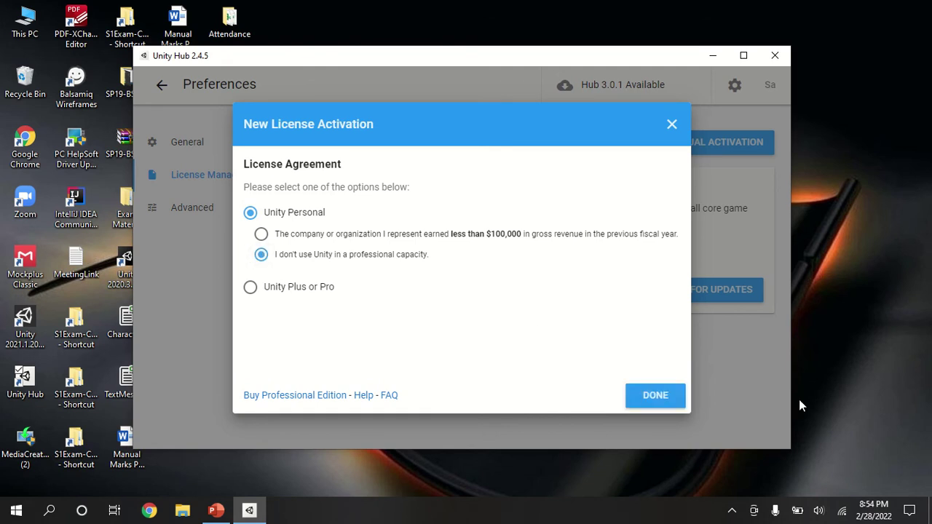
click(655, 395)
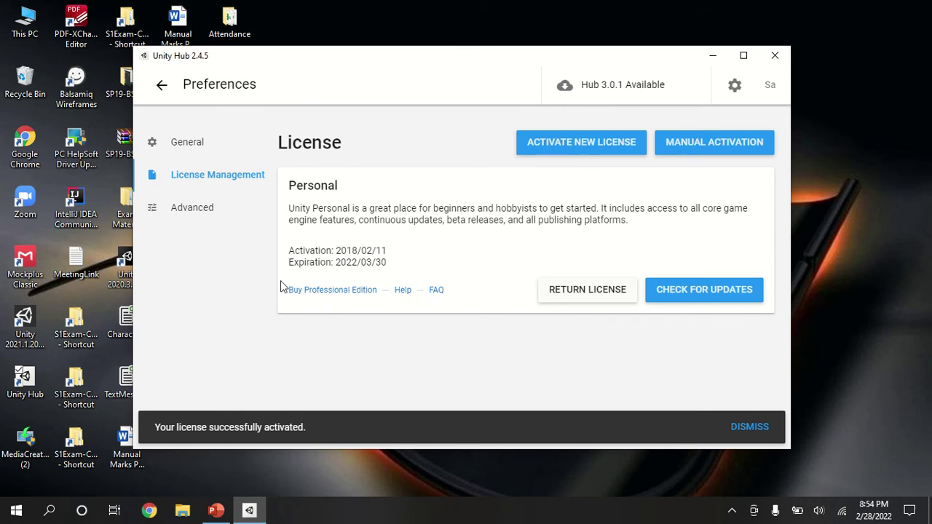
click(184, 143)
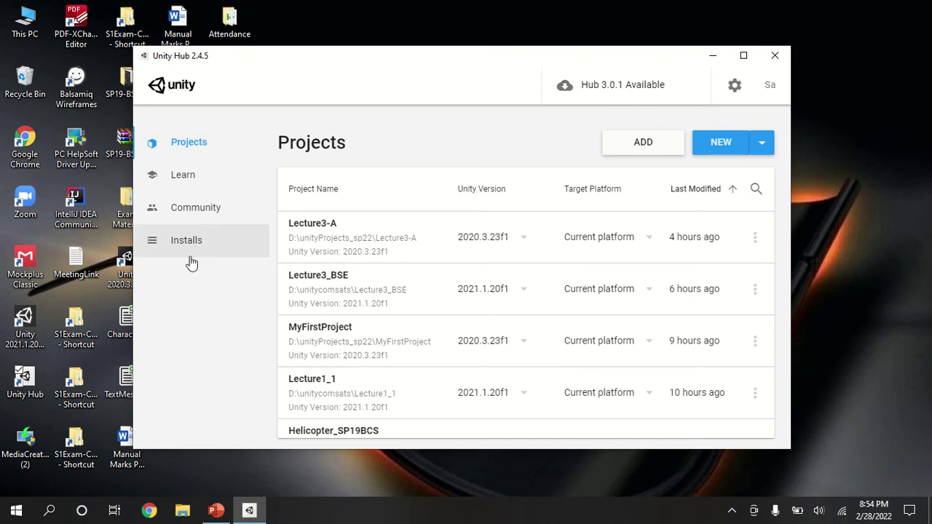
- Check the installed editors (2021.1.20f1, 2020.3.23f1, 2020.1.1f1), then list versions for a new project
click(186, 244)
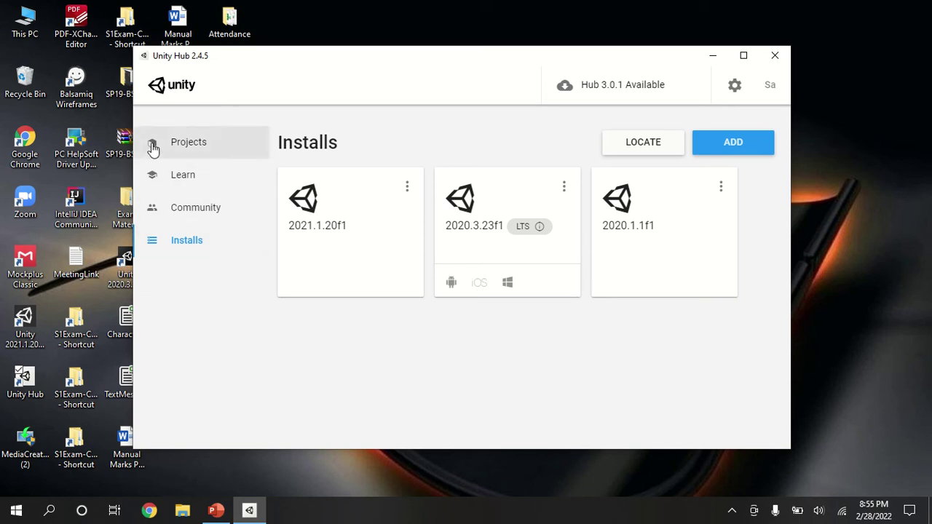
click(189, 145)
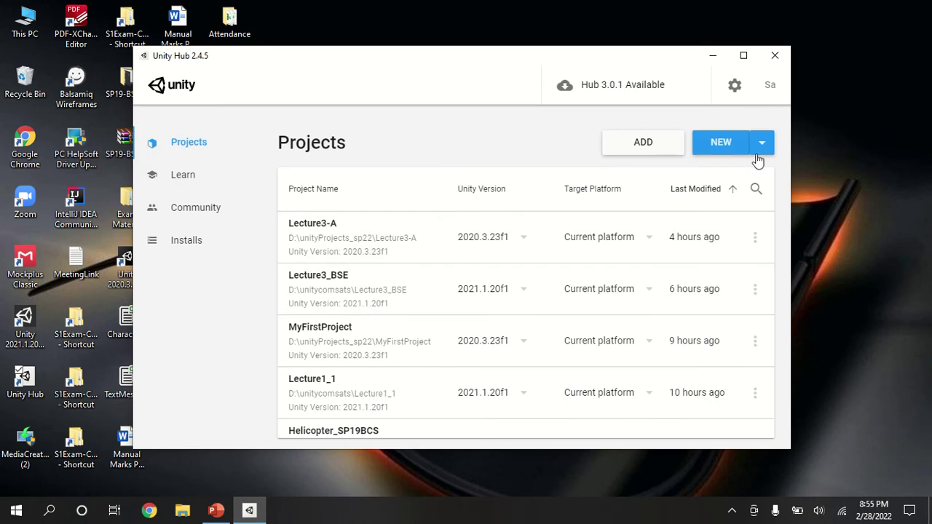
click(761, 146)
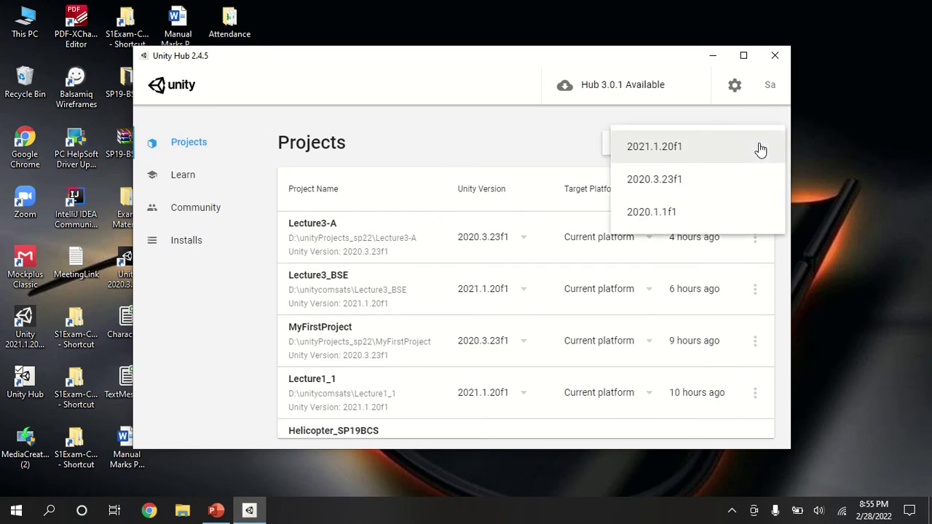
- Start a 3D project on Unity 2020.3.23f1 named MyFirstGame
click(674, 180)
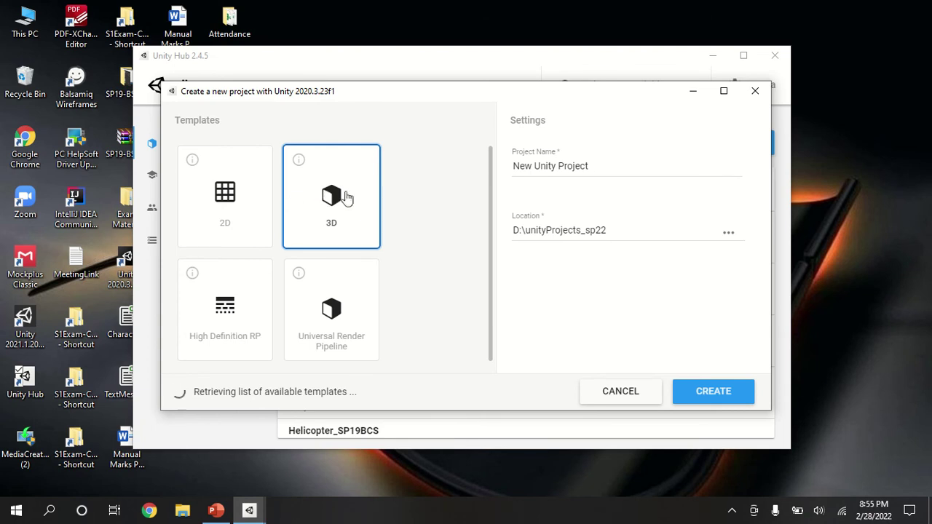
drag(597, 167, 471, 162)
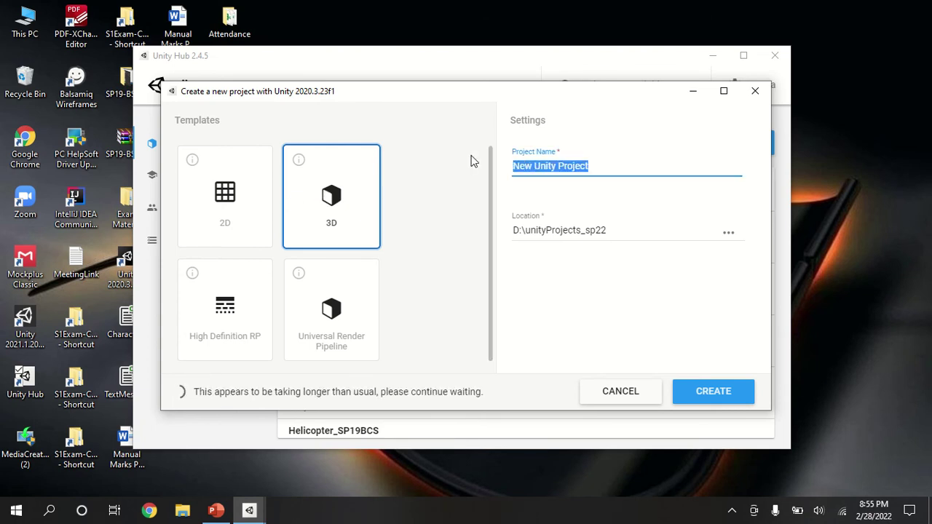
text(Myf)
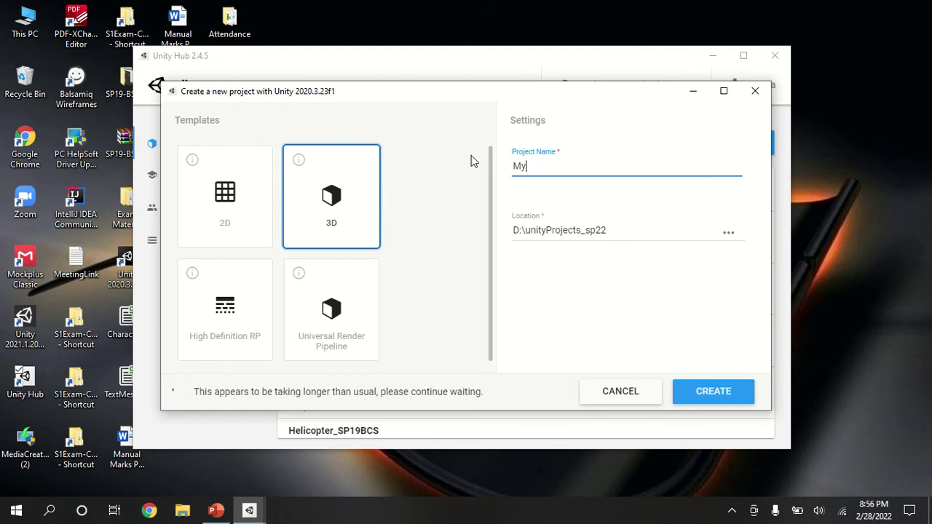
key(BackSpace)
key(BackSpace)
key(BackSpace)
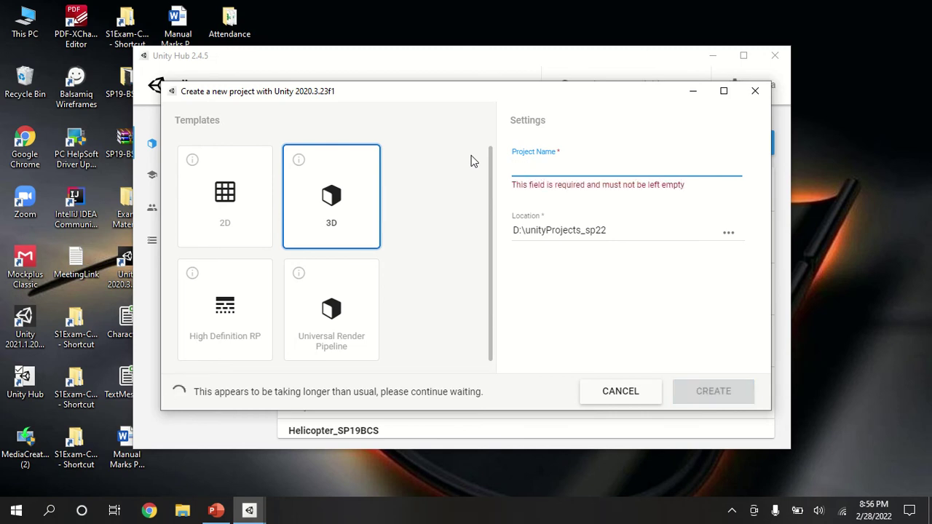
text(MyFir)
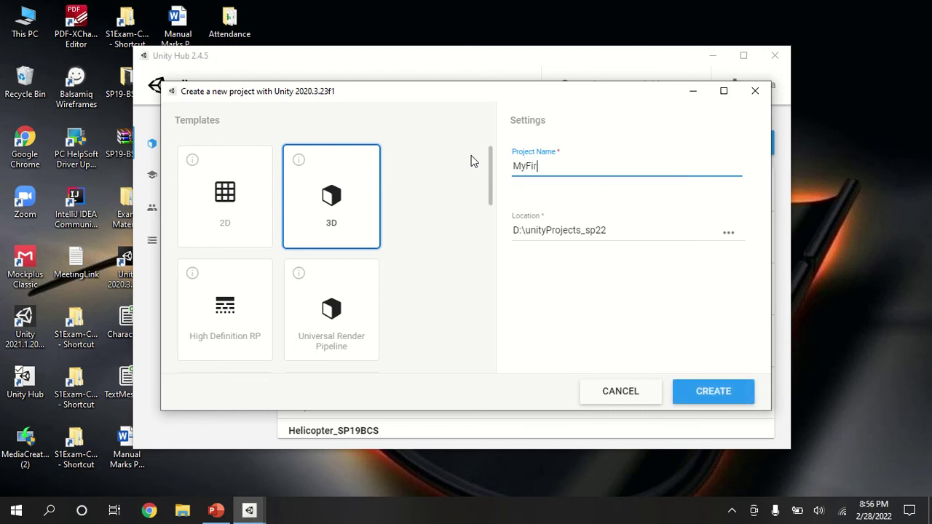
text(stGame)
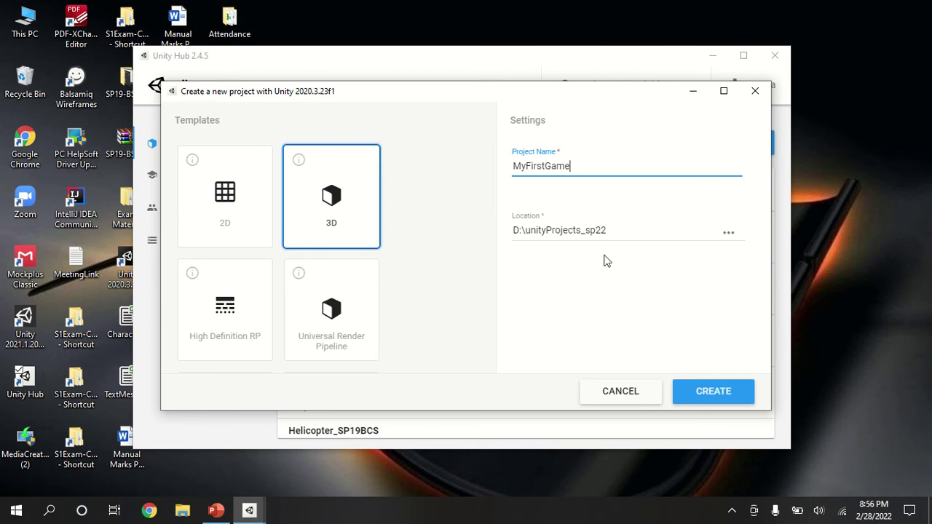
click(182, 510)
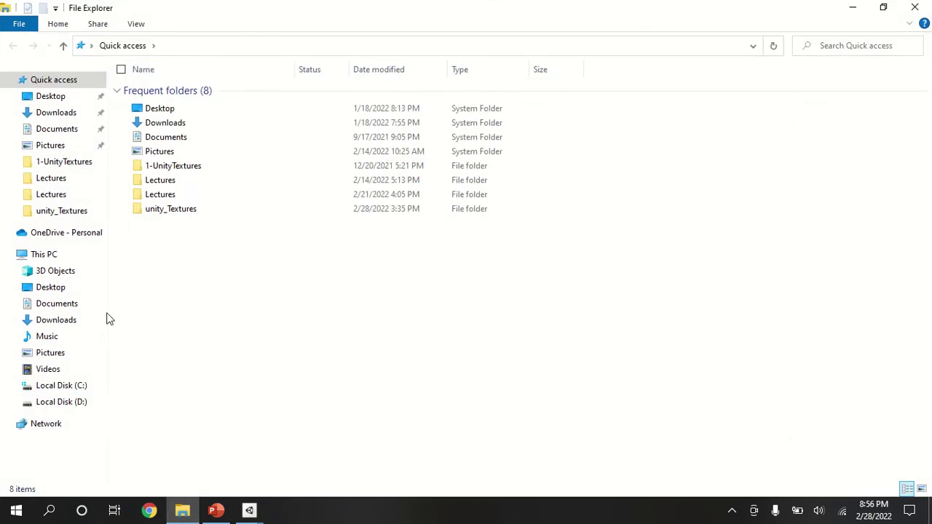
- Locate the unityProjects_sp22 folder on Local Disk (D:) in File Explorer
click(76, 402)
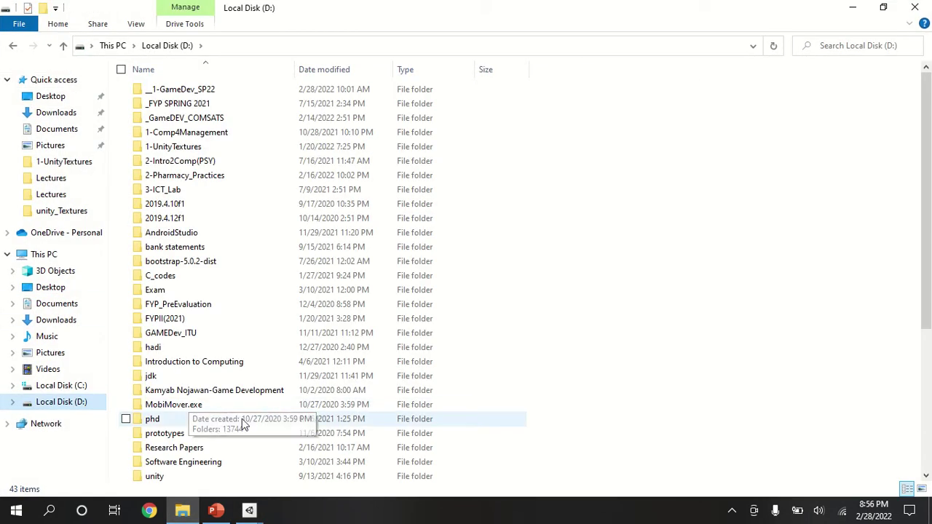
scroll(172, 455, down, 4)
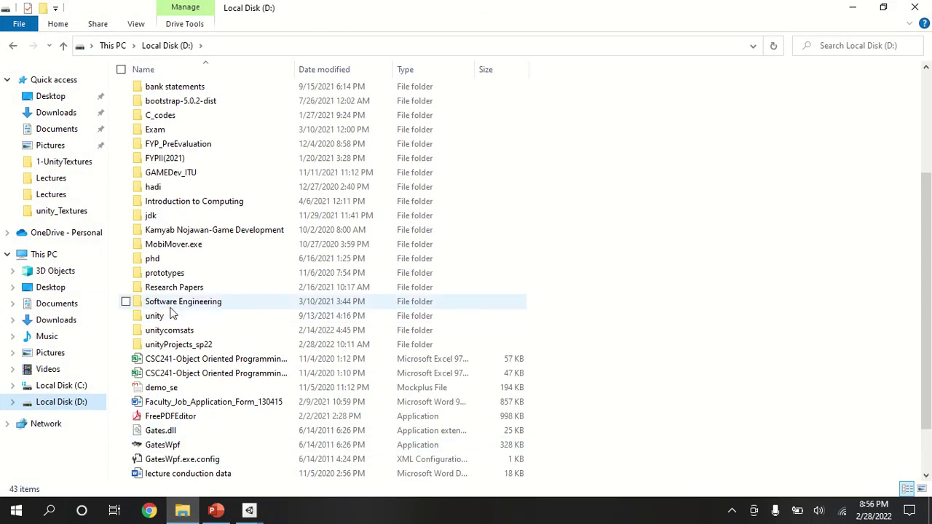
click(178, 345)
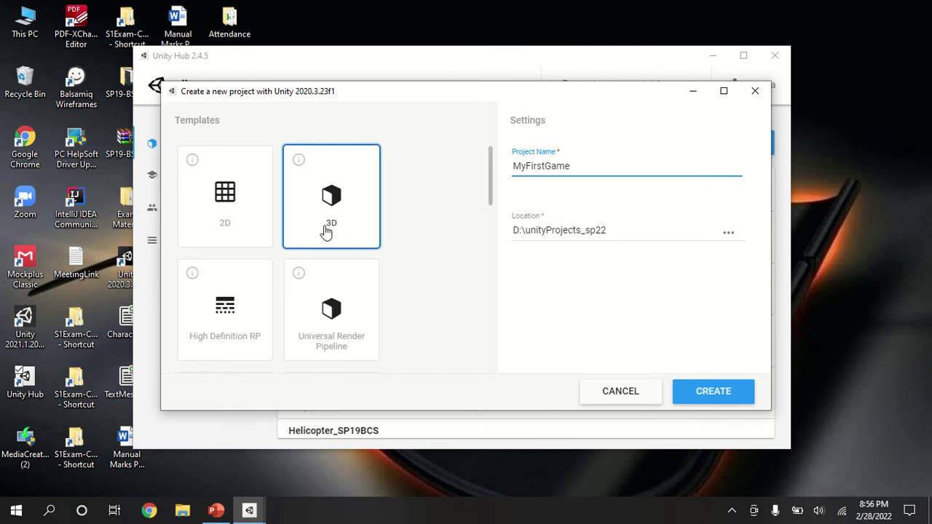
- Create MyFirstGame and let Unity 2020.3.23f1 open it on SampleScene
click(699, 392)
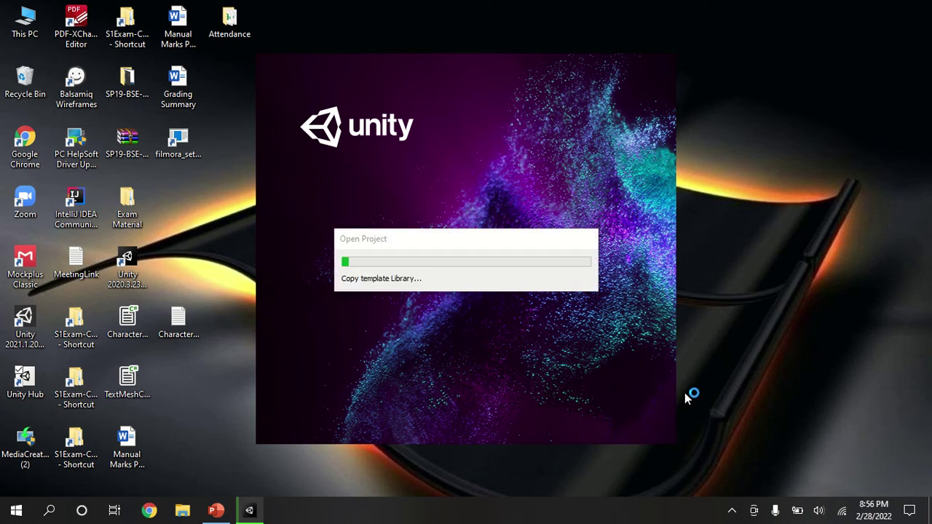
mouse_move(293, 5)
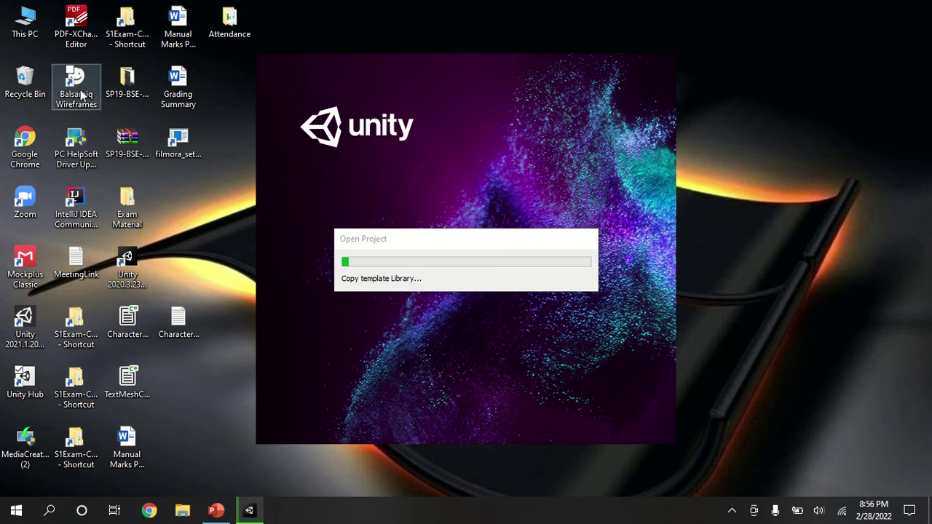
mouse_move(328, 6)
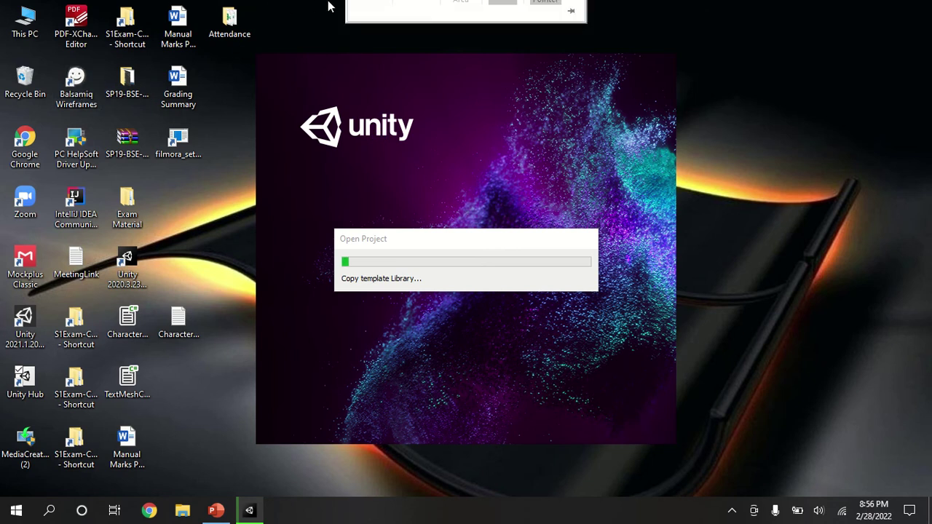
click(367, 29)
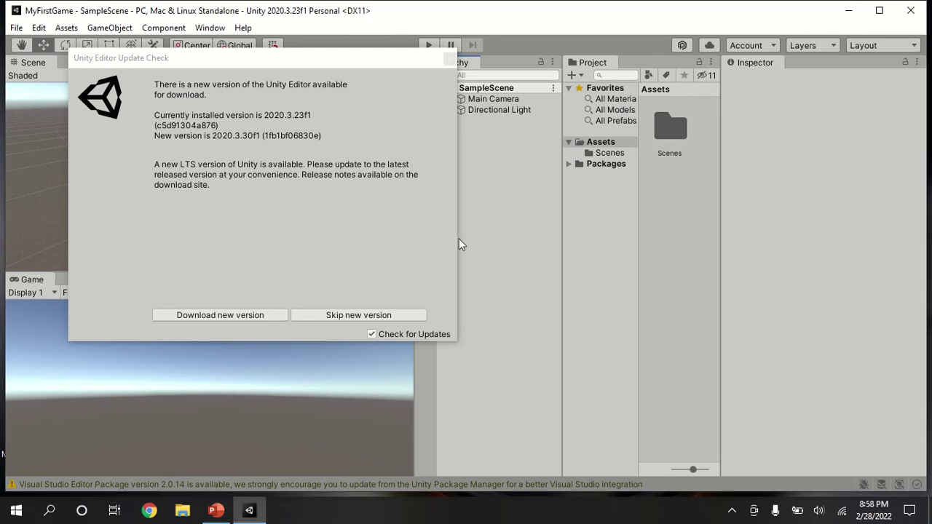
- Dismiss the update notice and switch the editor layout to 2 by 3
click(449, 60)
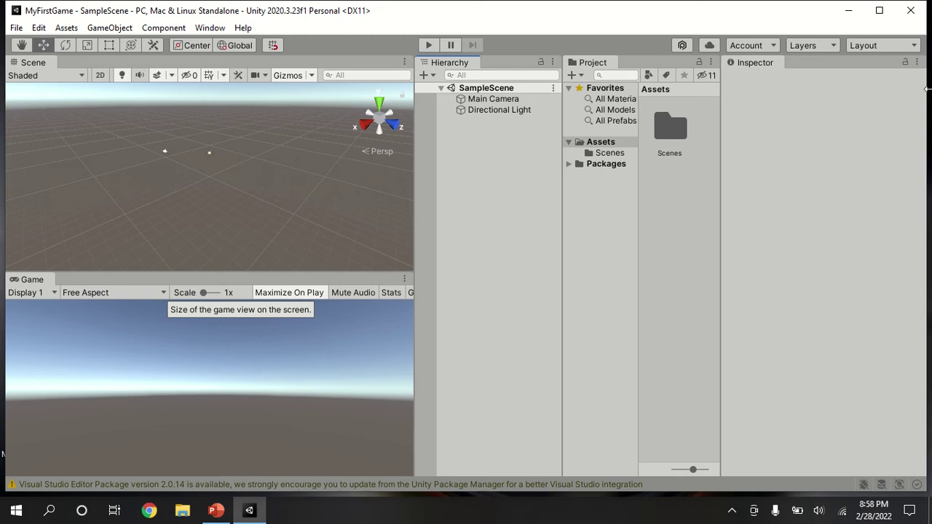
click(887, 43)
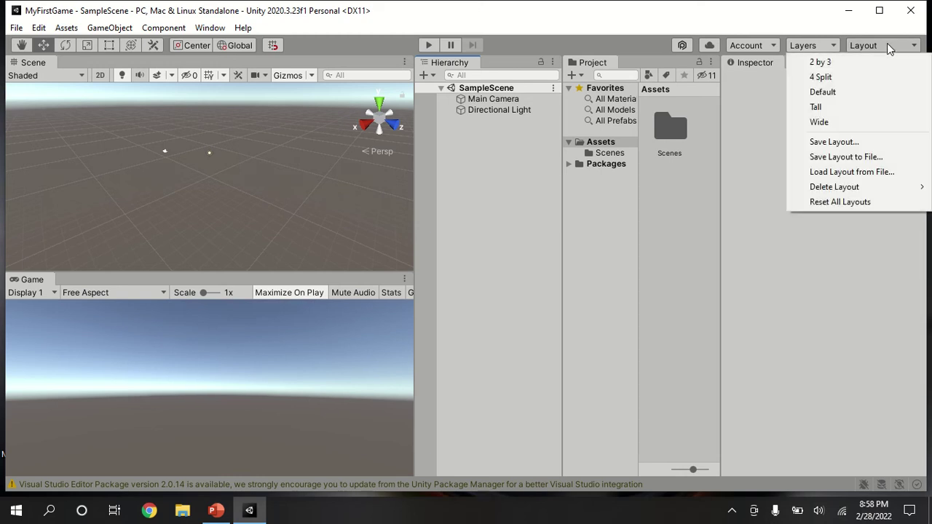
click(841, 94)
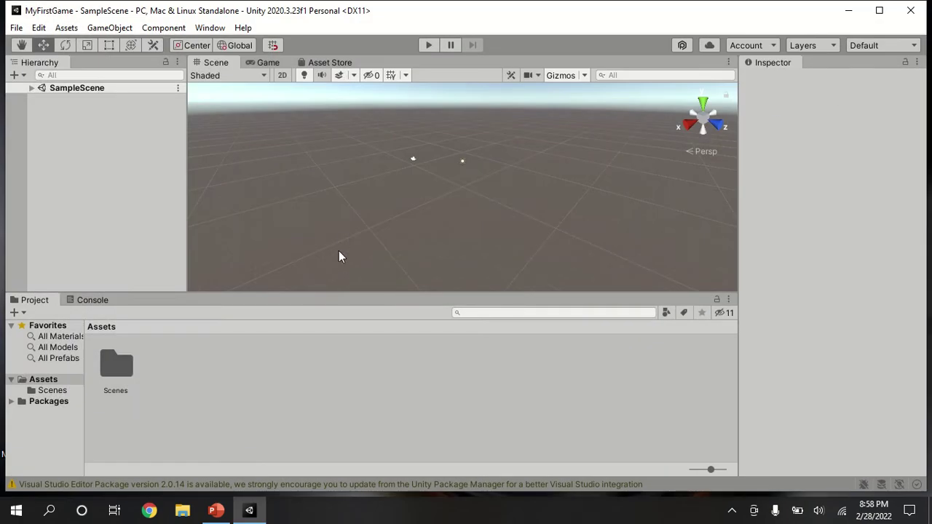
click(894, 47)
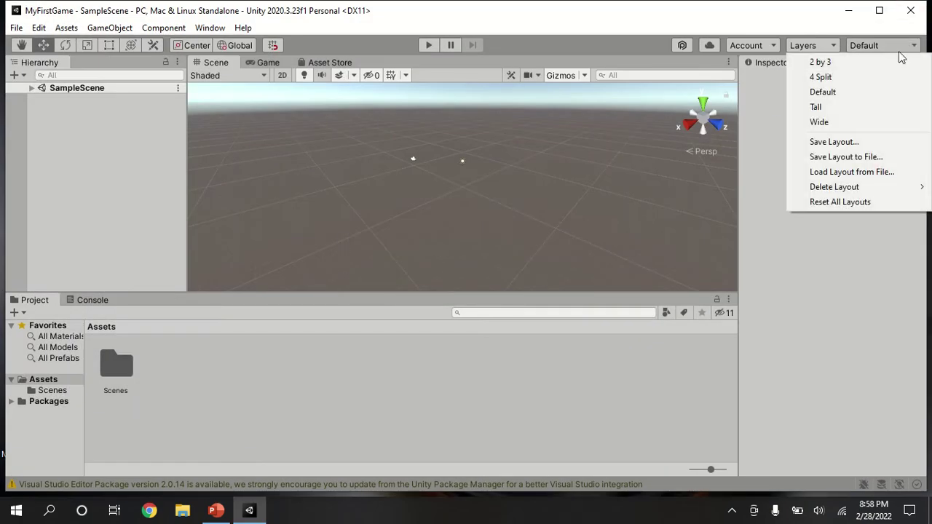
click(891, 62)
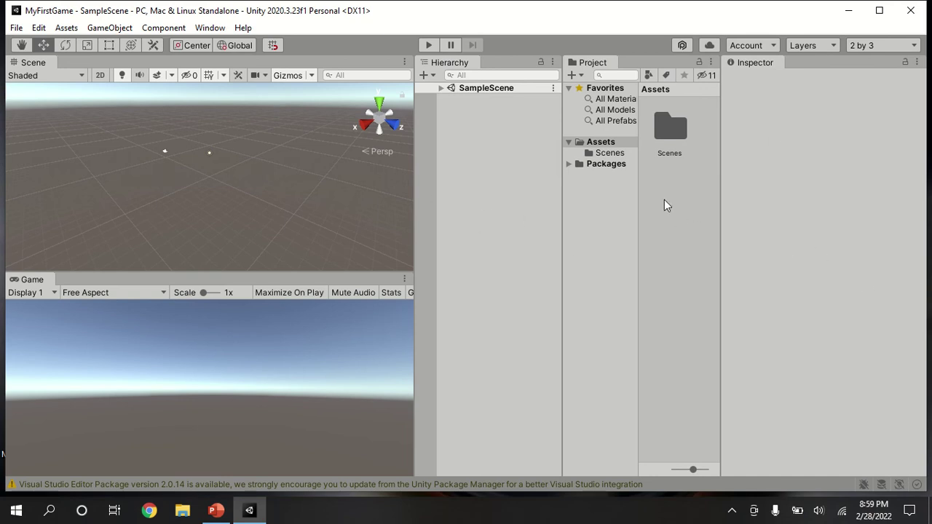
- Expand SampleScene, show the Scenes folder, and inspect Main Camera (position 0, 1, -10, FOV 60)
click(438, 88)
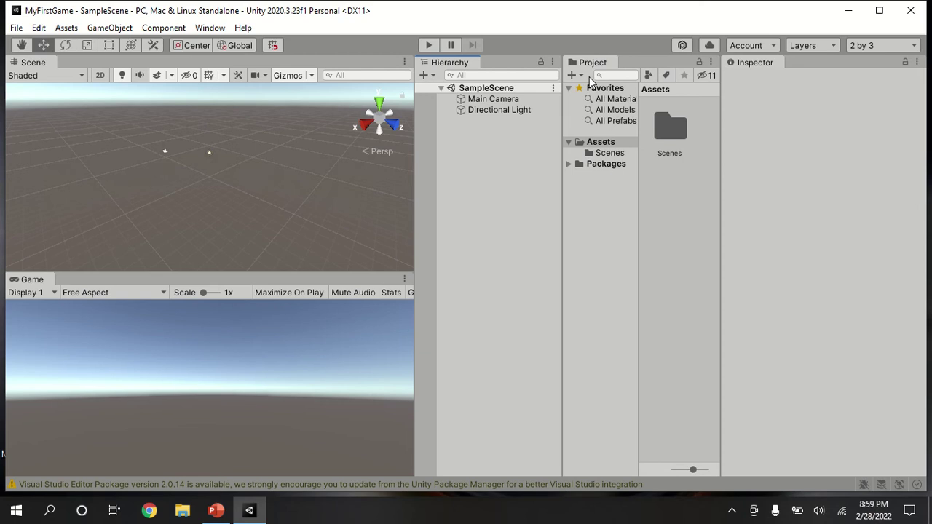
click(608, 153)
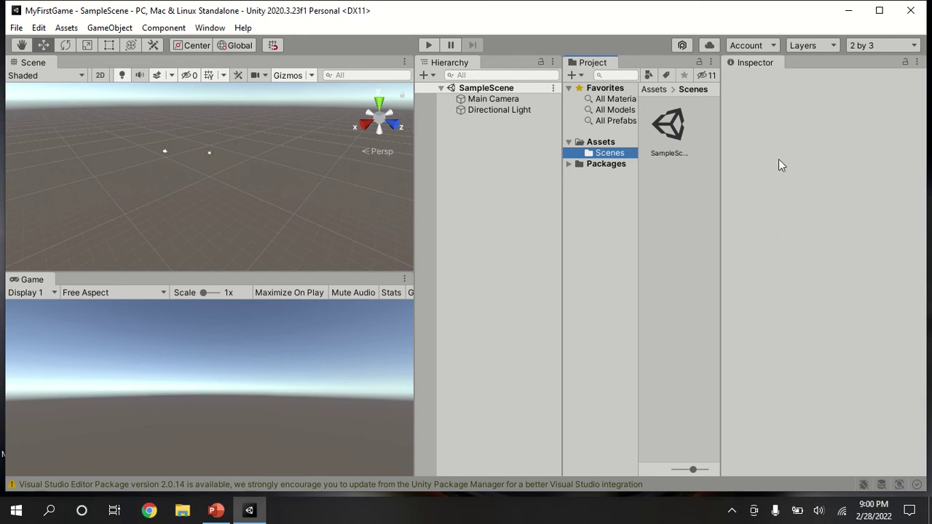
click(490, 98)
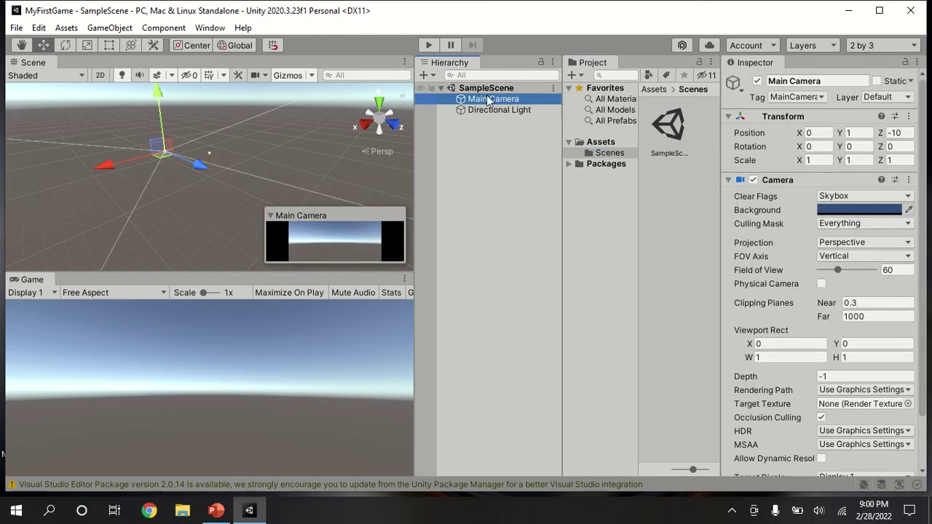
- Collapse the Main Camera's Camera component in the Inspector
click(502, 133)
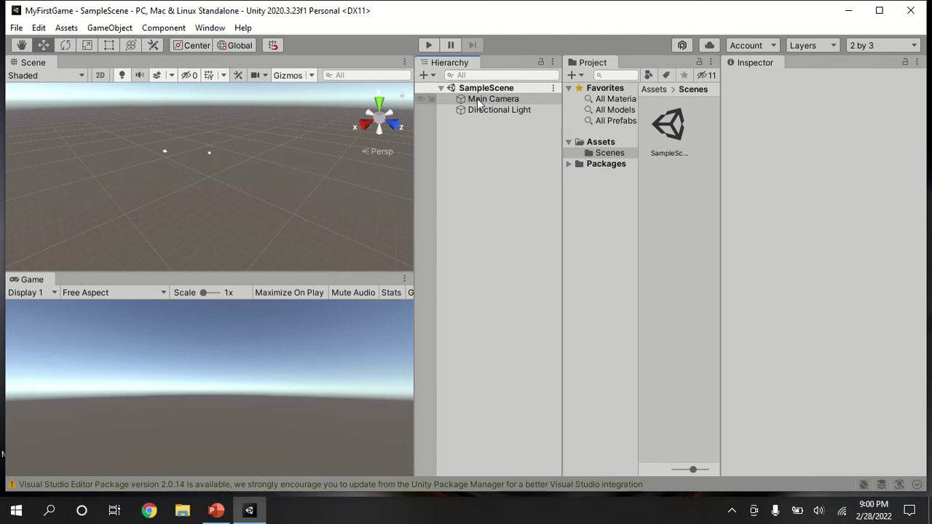
click(480, 101)
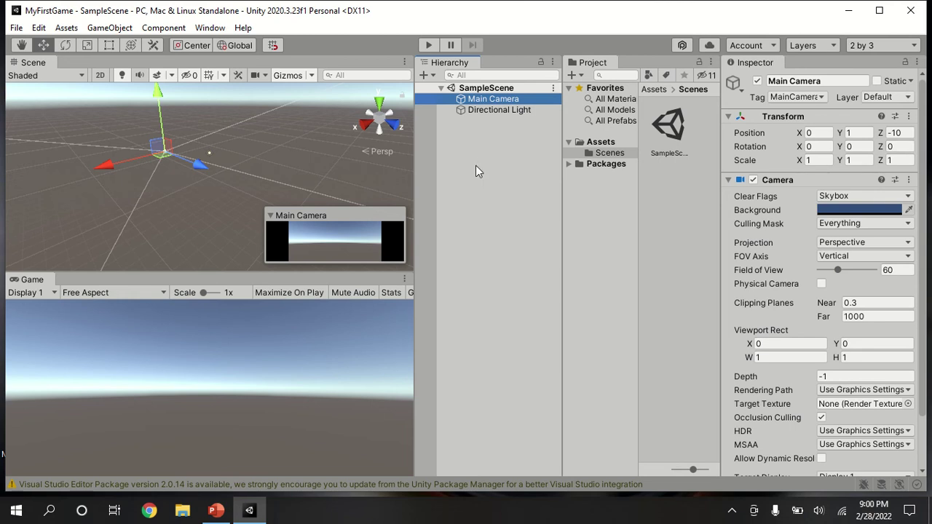
click(726, 180)
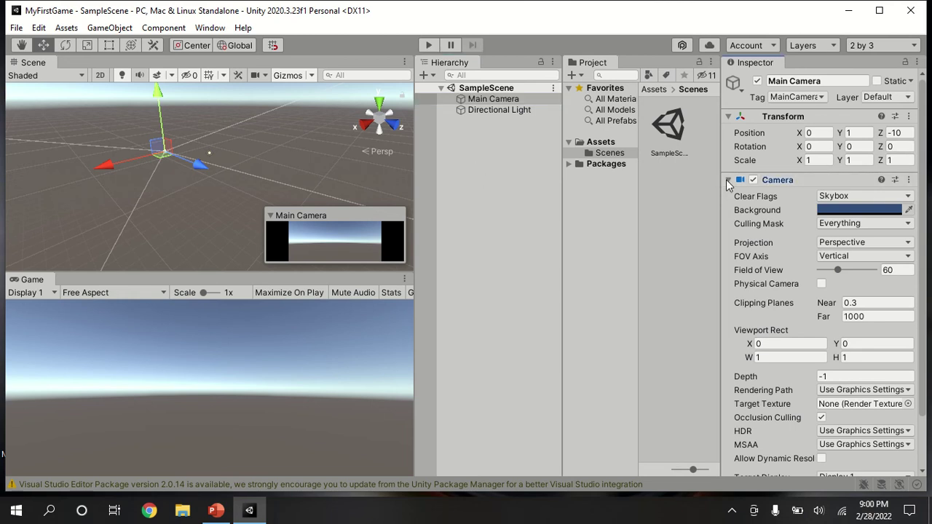
click(726, 179)
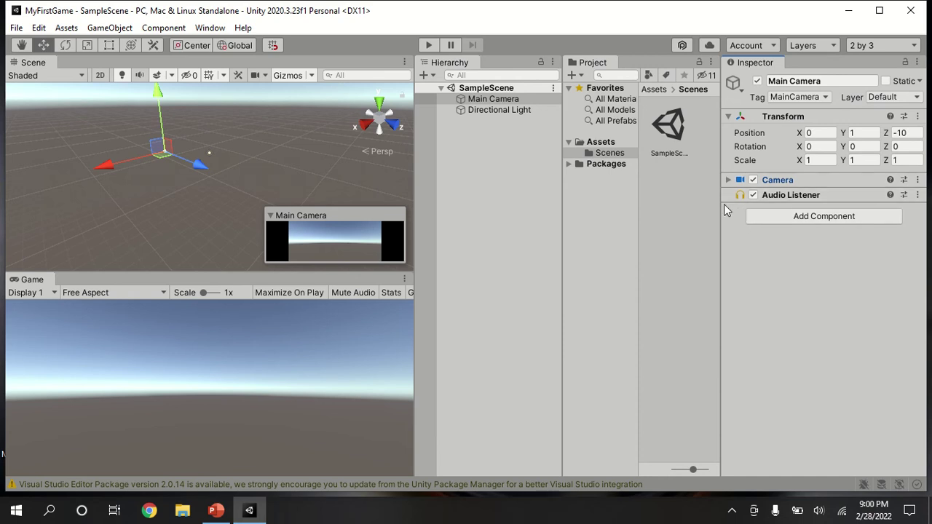
- Collapse the Directional Light's Transform and Light components
click(489, 111)
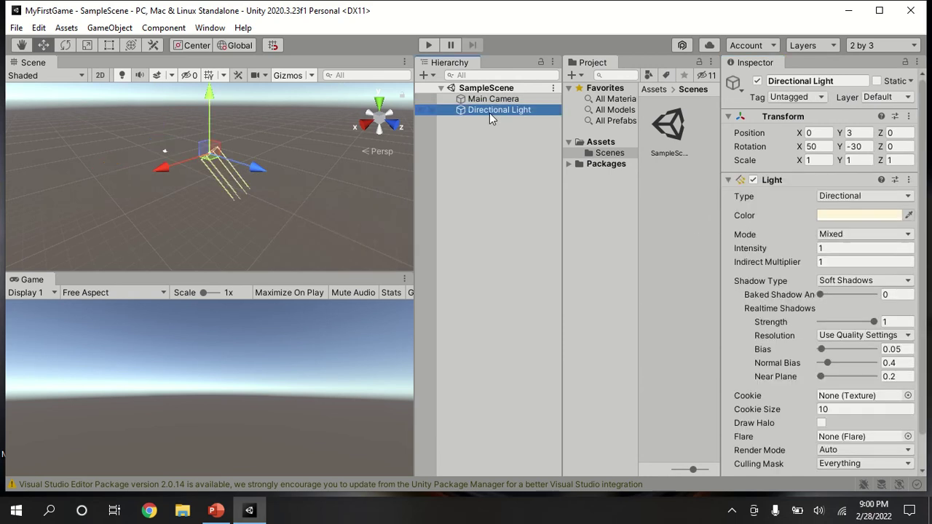
click(728, 118)
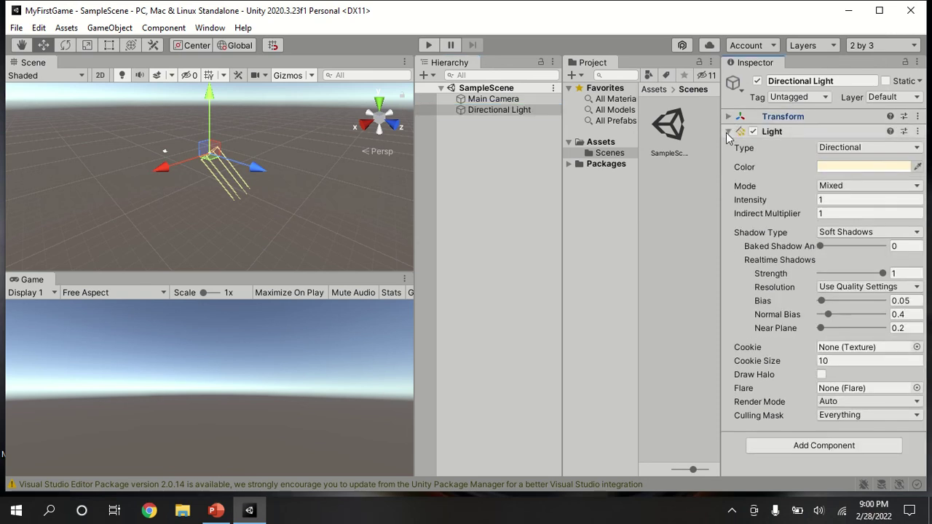
click(727, 133)
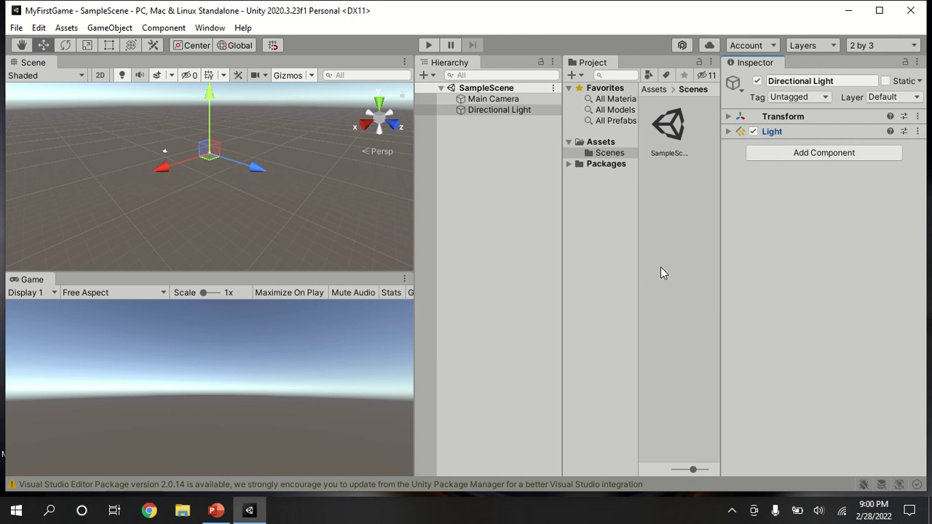
- Add a Cube via GameObject > 3D Object > Cube, then deselect it
click(109, 29)
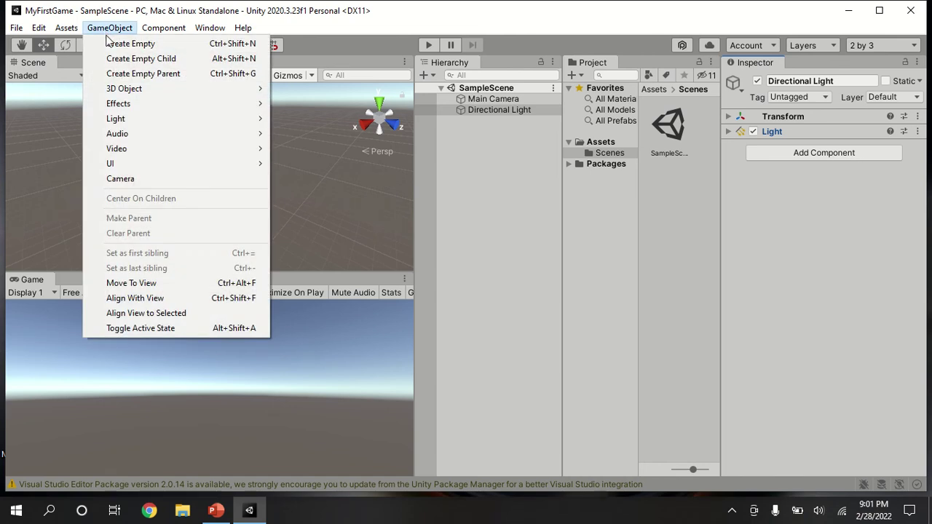
mouse_move(151, 88)
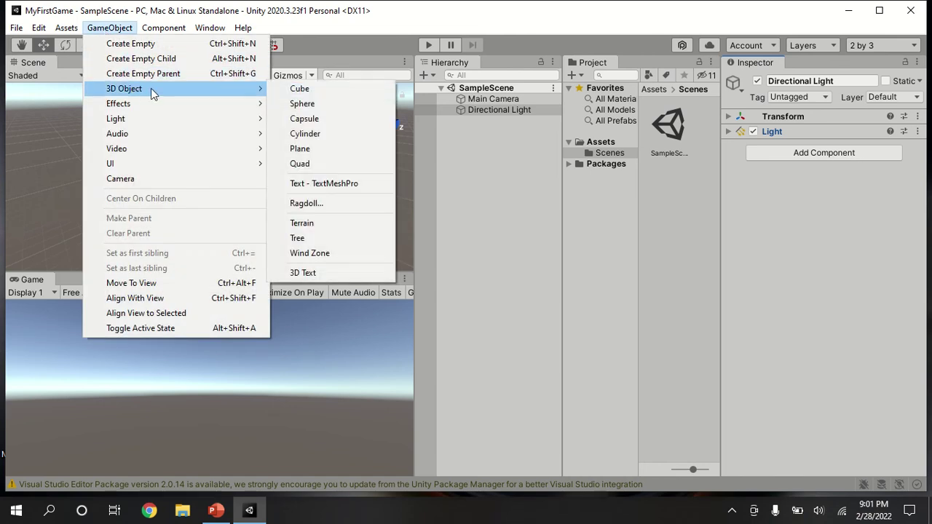
click(322, 90)
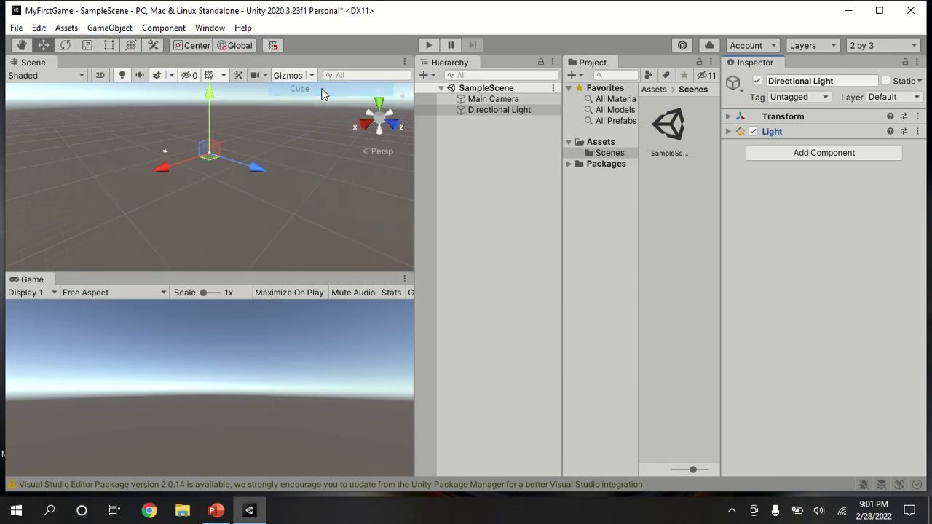
click(514, 247)
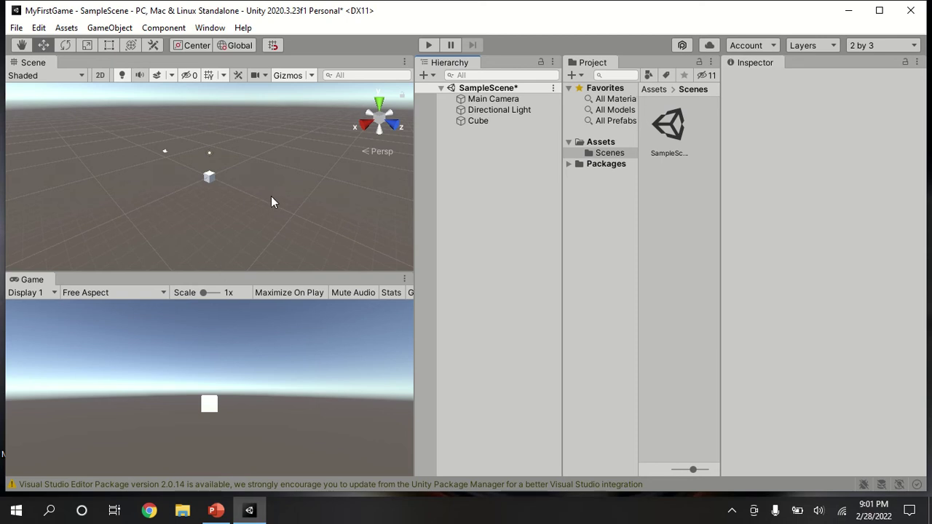
- Frame the Main Camera and drag its blue Z arrow backwards so the cube shrinks in the Game view
click(491, 99)
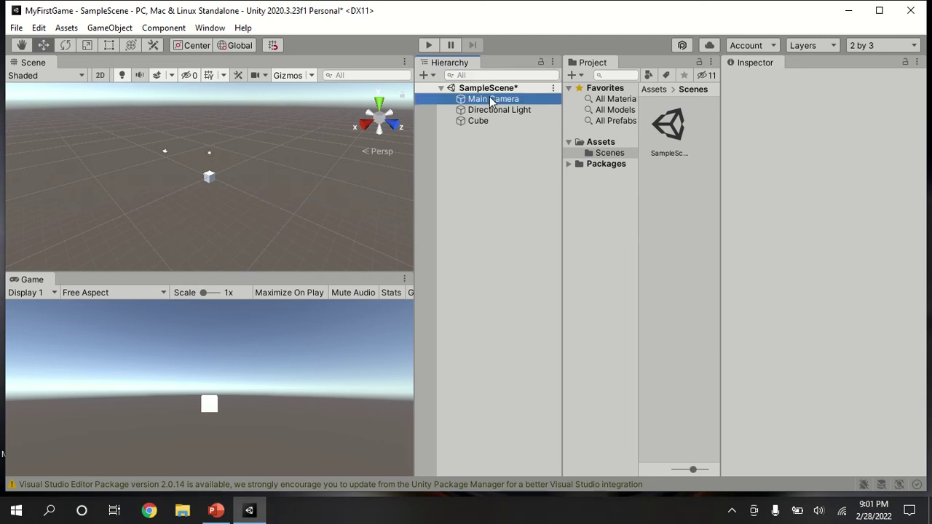
double_click(491, 100)
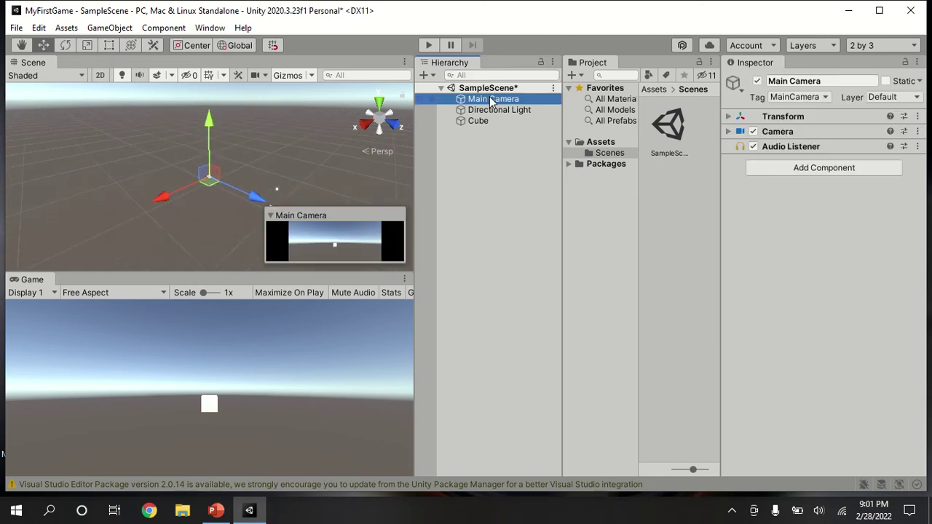
click(255, 195)
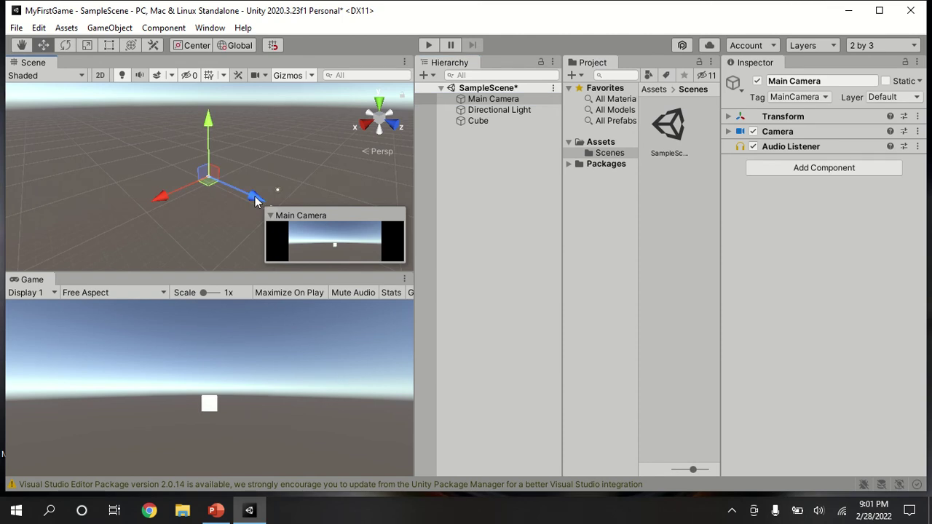
drag(256, 201, 207, 175)
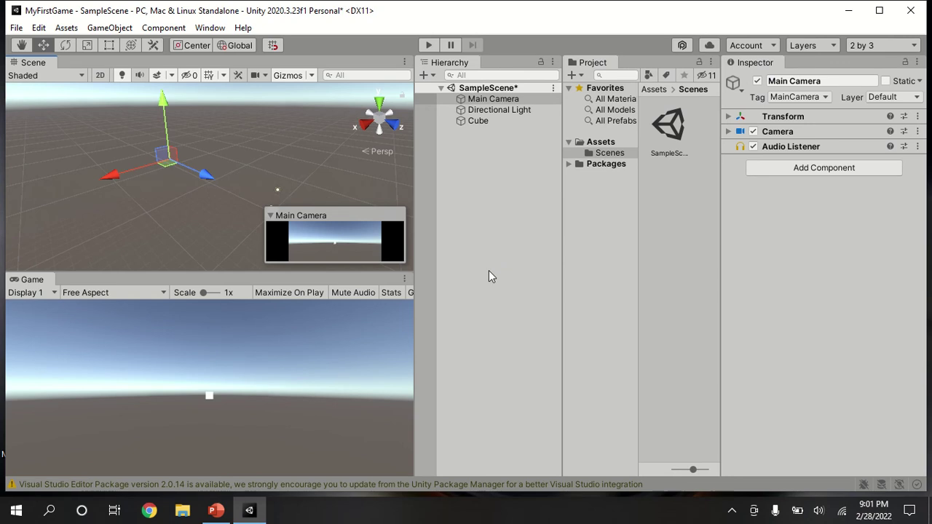
- Deselect the camera, frame the Cube in the Scene view, and zoom out so it sits small in the grid
click(516, 275)
double_click(492, 123)
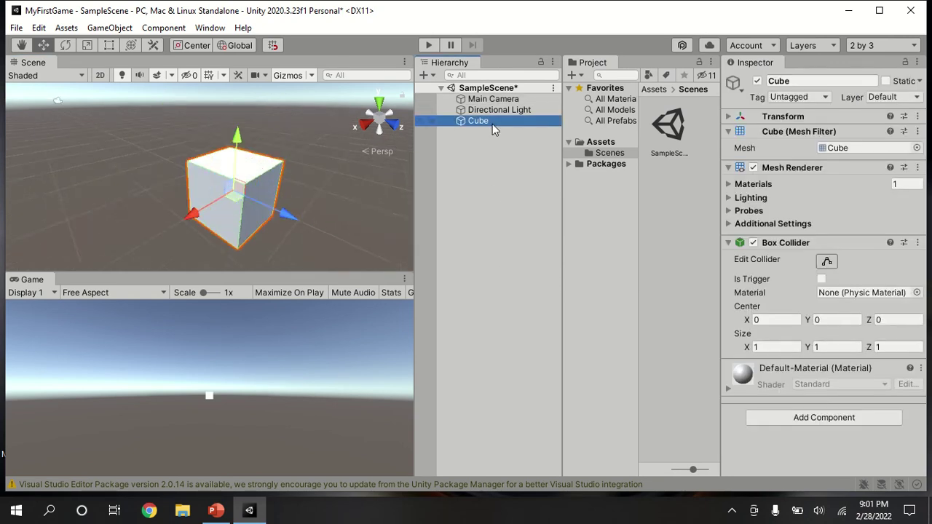
scroll(256, 207, down, 3)
scroll(255, 207, down, 2)
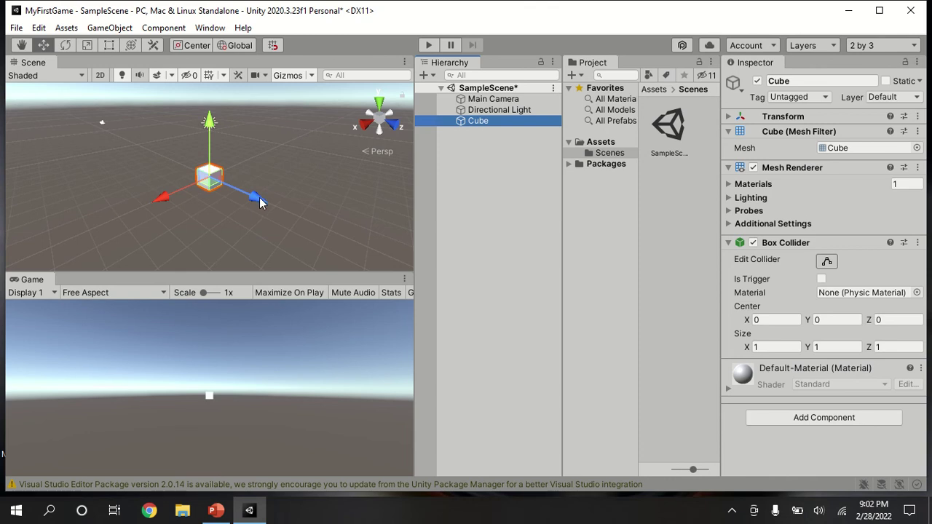
click(260, 198)
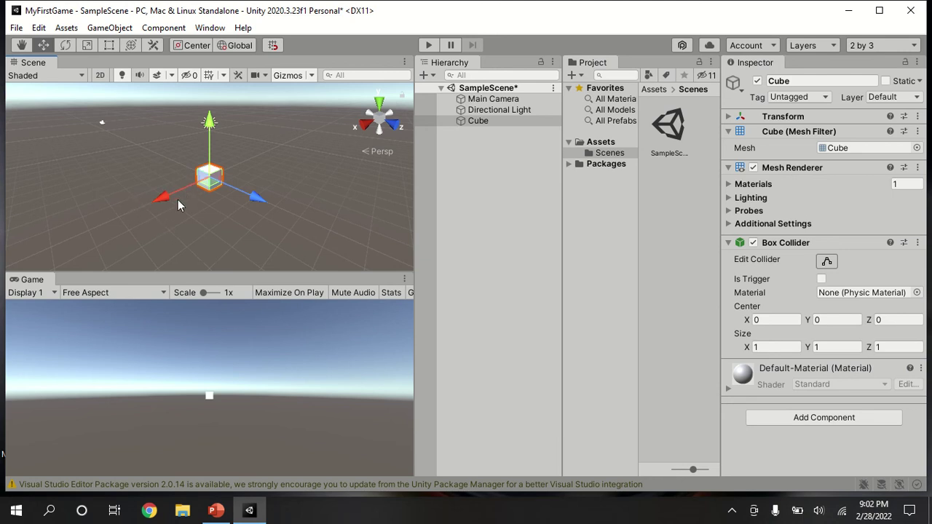
mouse_move(375, 22)
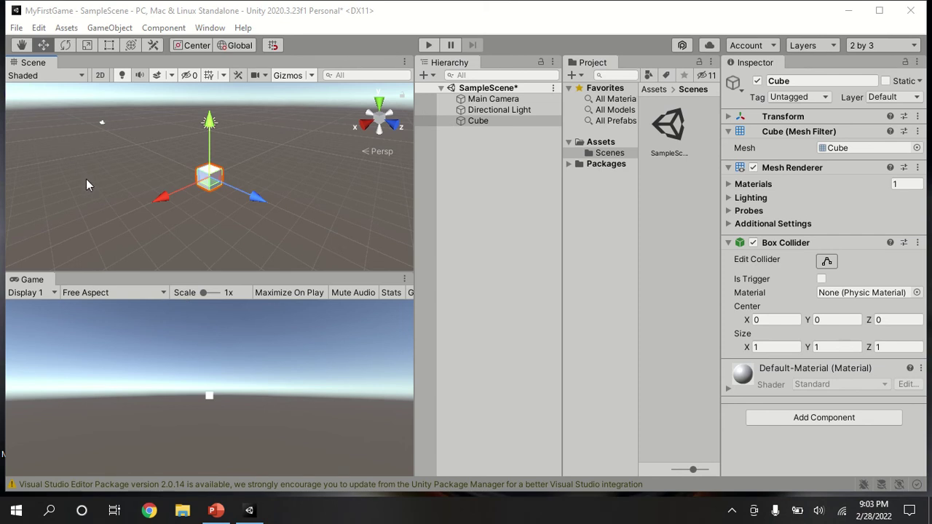
- Pan the Scene view with the Hand tool so the cube shifts right and down
key(alt)
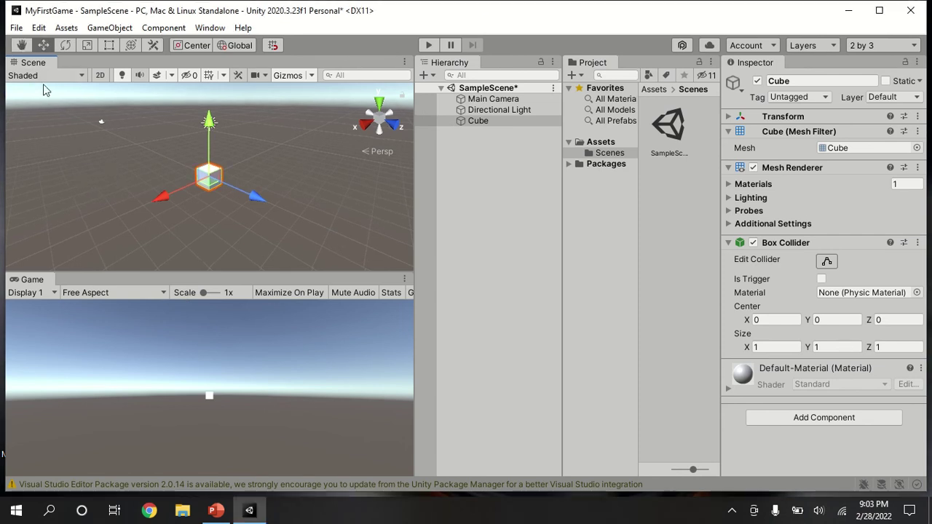
click(22, 46)
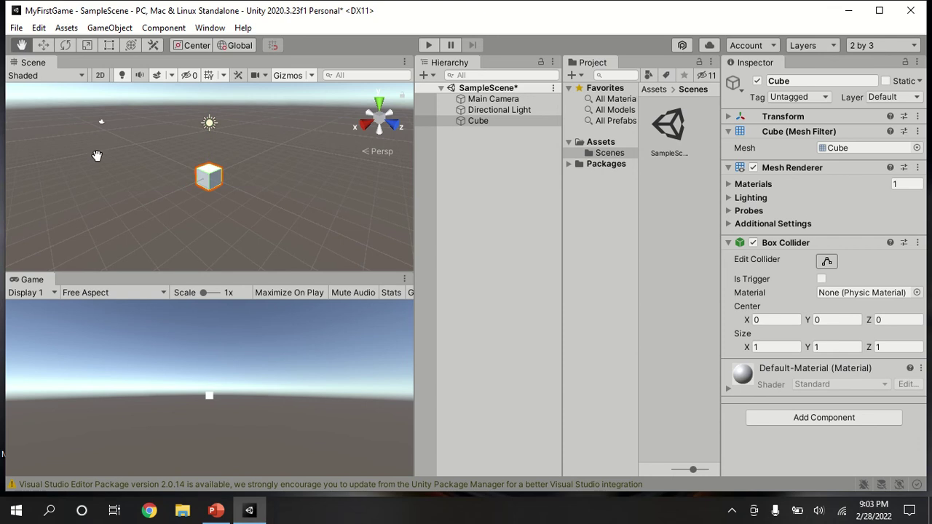
drag(97, 156, 143, 166)
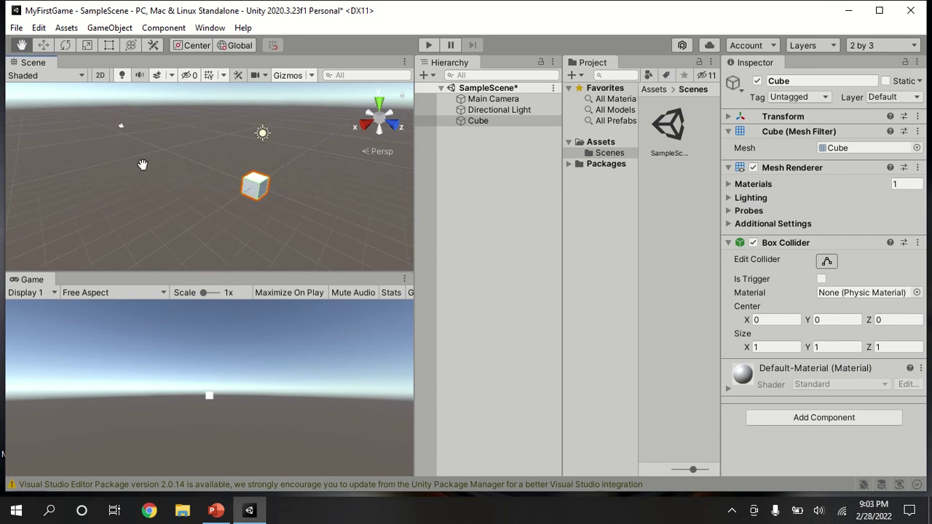
click(43, 45)
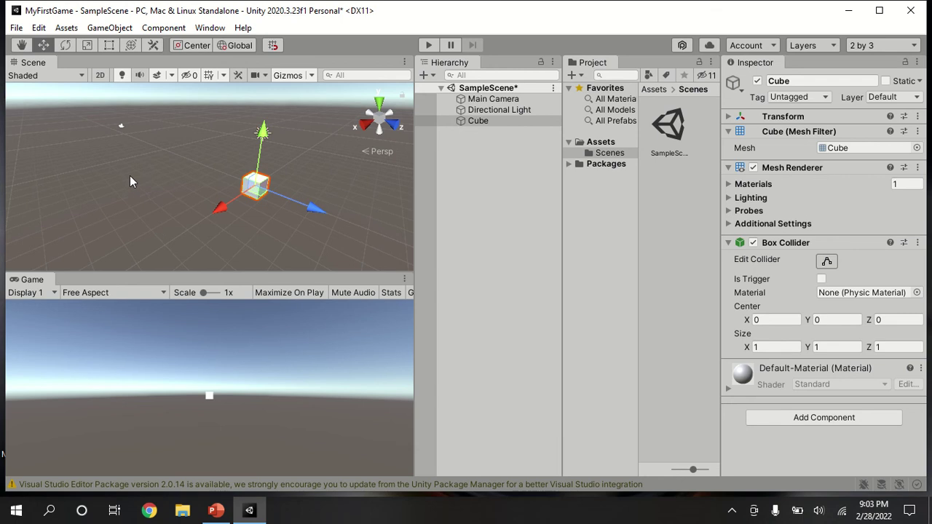
- Orbit the Scene view to face the cube head-on, checking it against the Main Camera's view
alt+drag(131, 176, 238, 192)
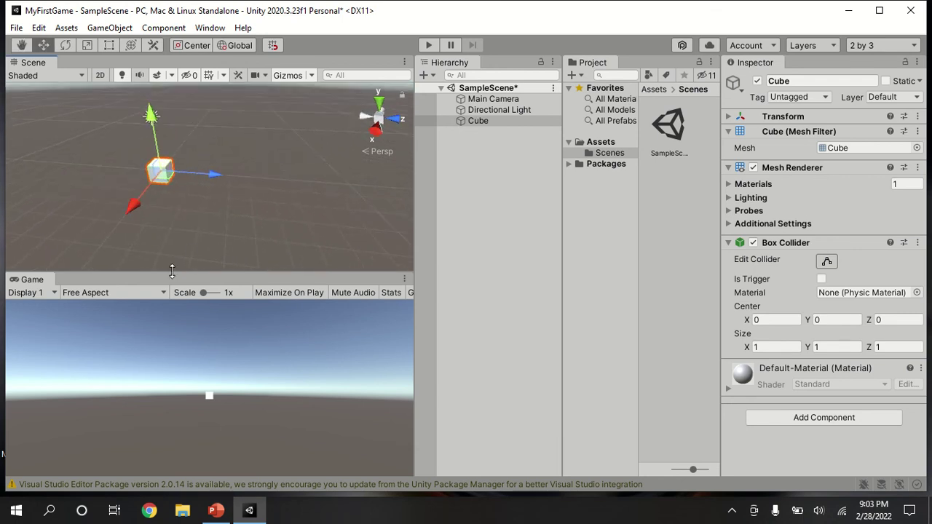
alt+drag(167, 233, 386, 208)
alt+drag(132, 213, 335, 189)
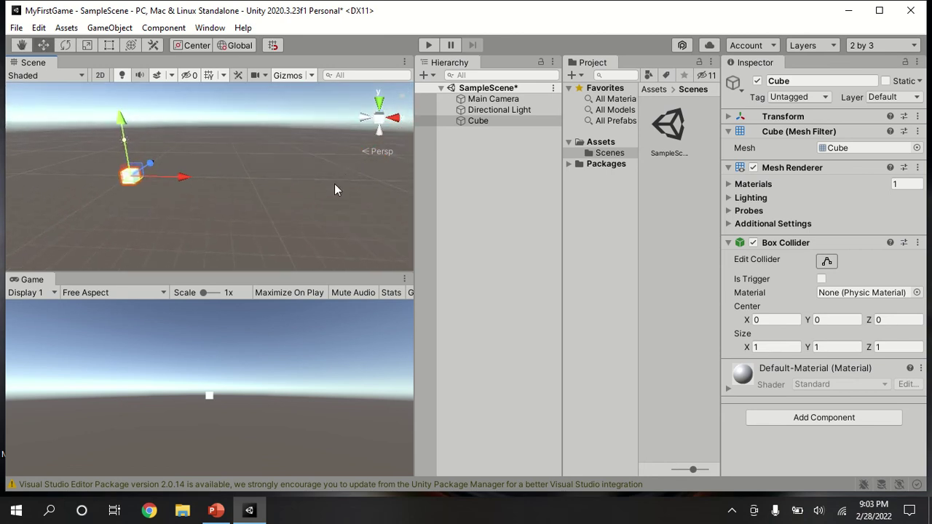
middle_drag(335, 189, 401, 182)
middle_drag(343, 201, 376, 204)
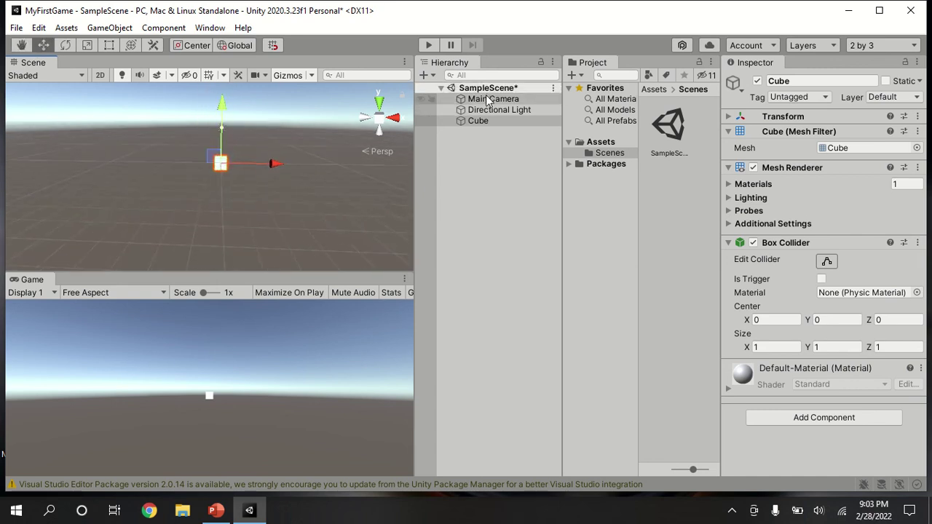
click(487, 99)
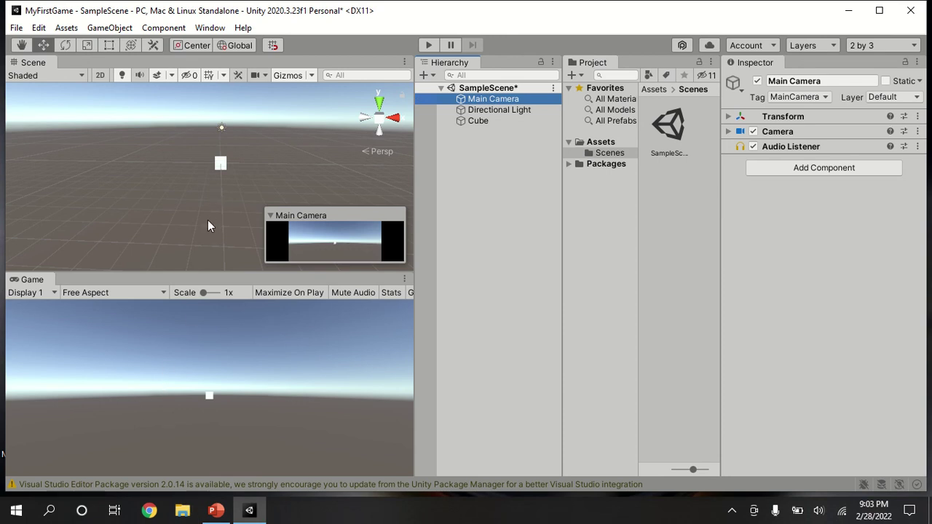
click(471, 228)
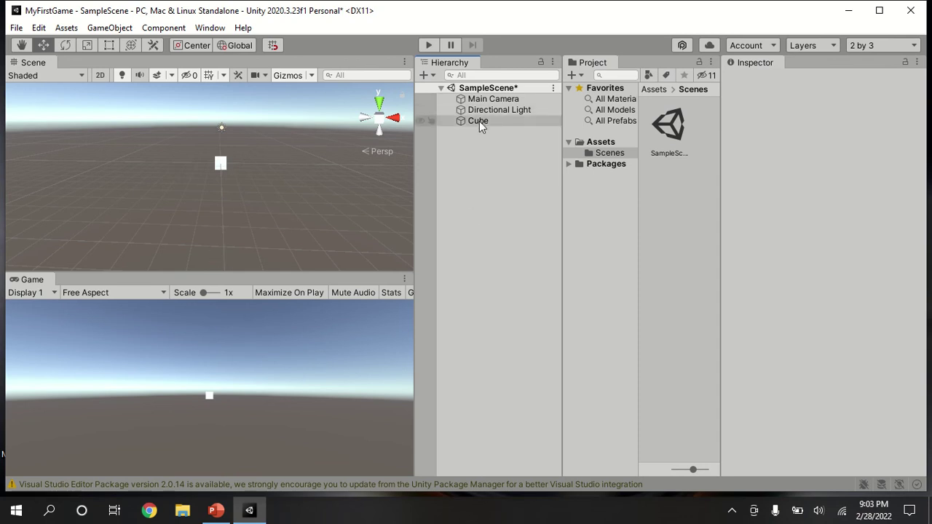
alt+drag(372, 177, 260, 199)
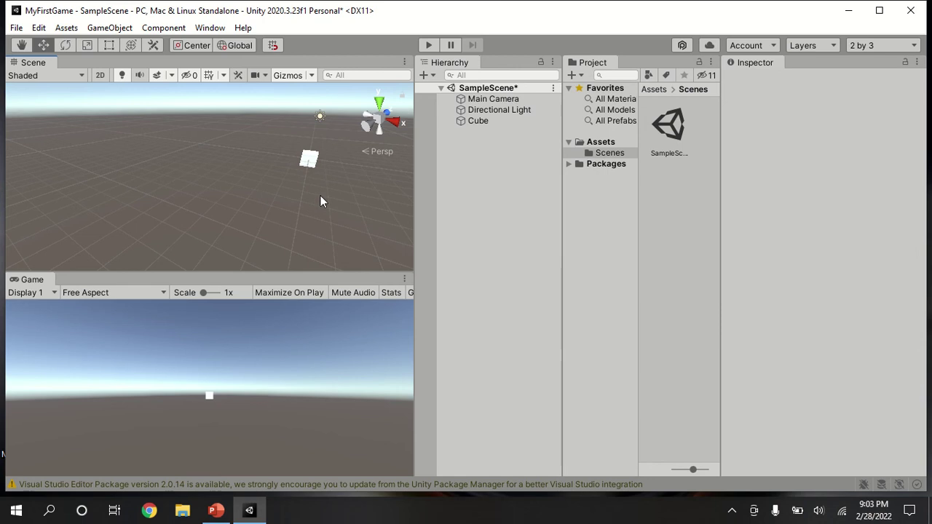
middle_drag(322, 200, 169, 191)
alt+drag(343, 179, 344, 210)
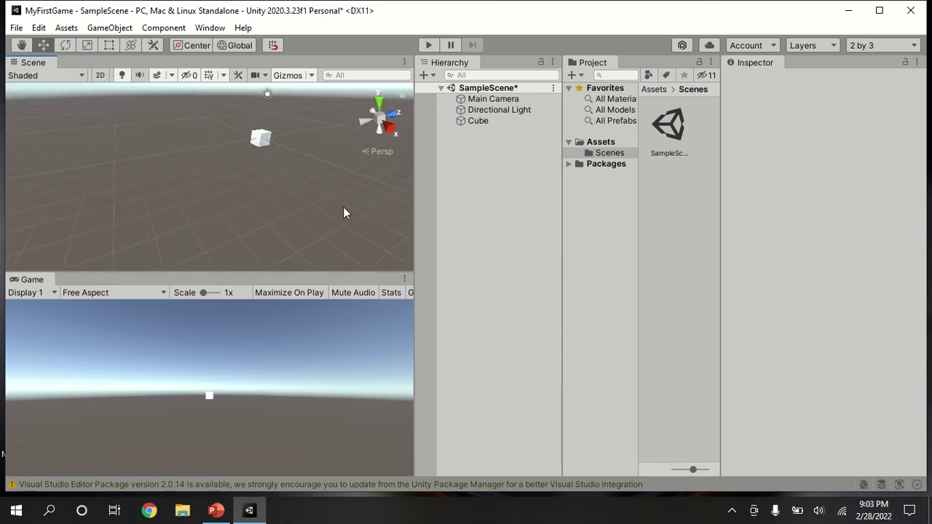
middle_drag(345, 211, 261, 214)
alt+drag(261, 214, 333, 208)
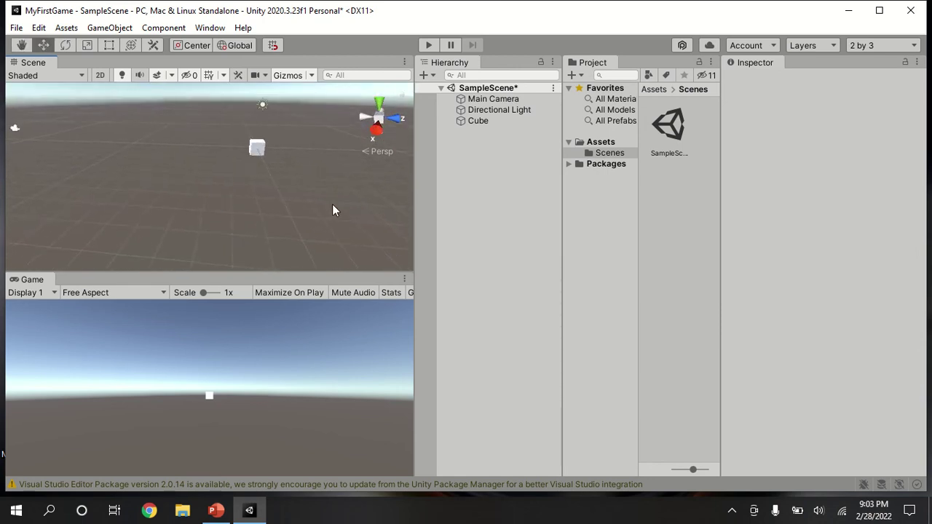
mouse_move(333, 209)
middle_down()
mouse_move(224, 230)
mouse_move(343, 197)
middle_up()
alt+drag(343, 197, 374, 205)
middle_drag(375, 206, 310, 223)
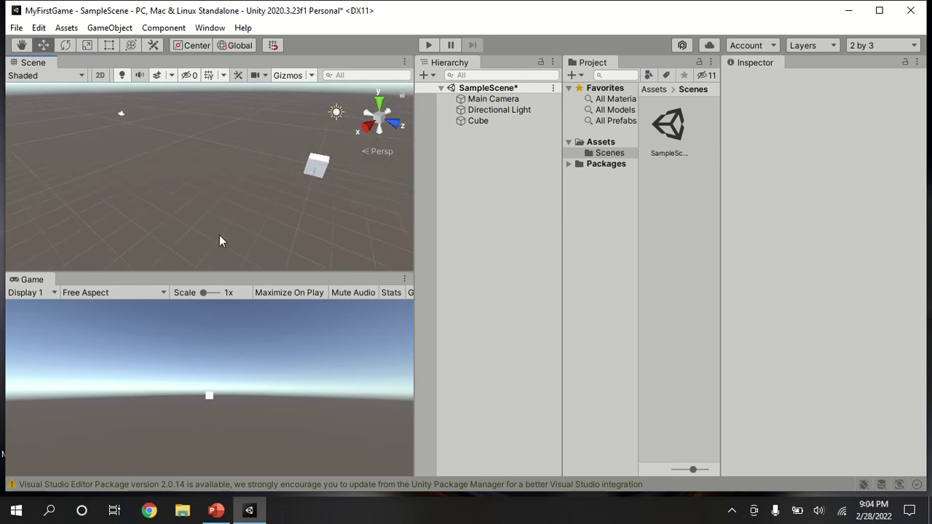
middle_drag(202, 199, 102, 172)
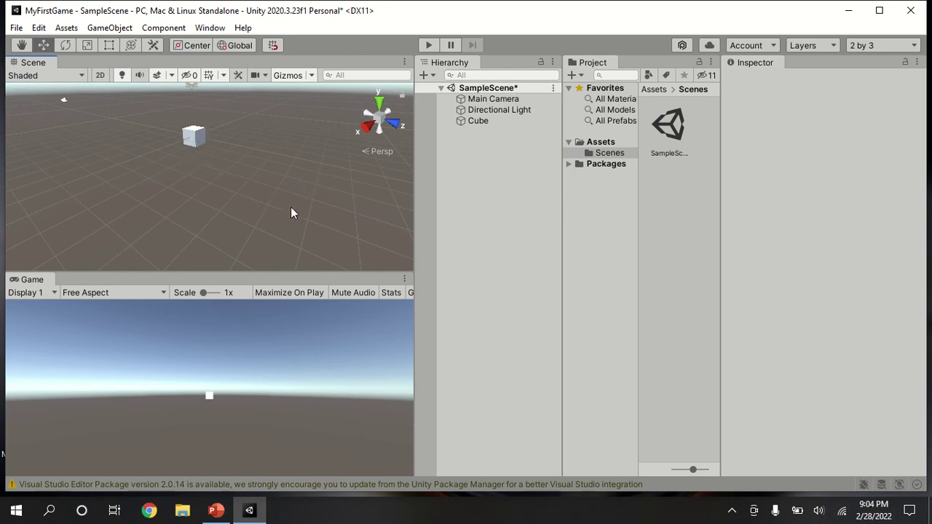
alt+drag(325, 197, 232, 210)
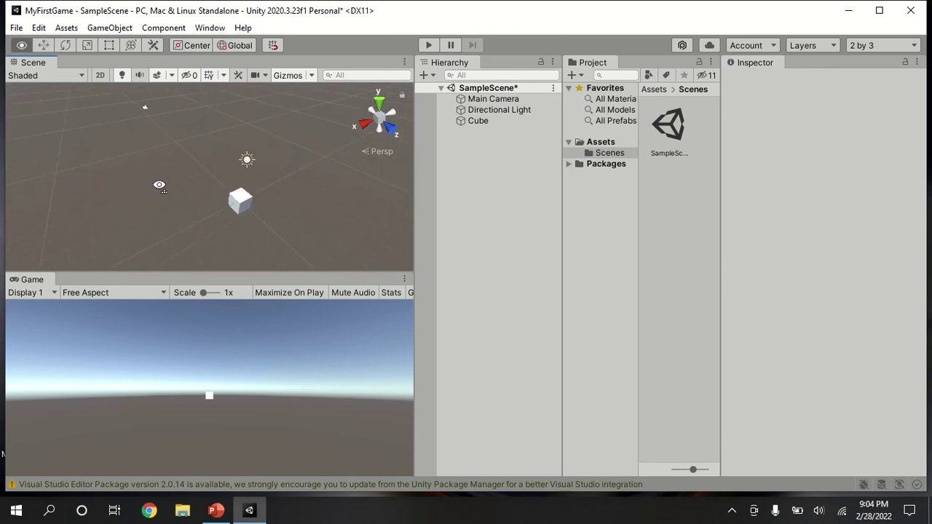
alt+drag(160, 186, 189, 216)
right_drag(160, 221, 294, 143)
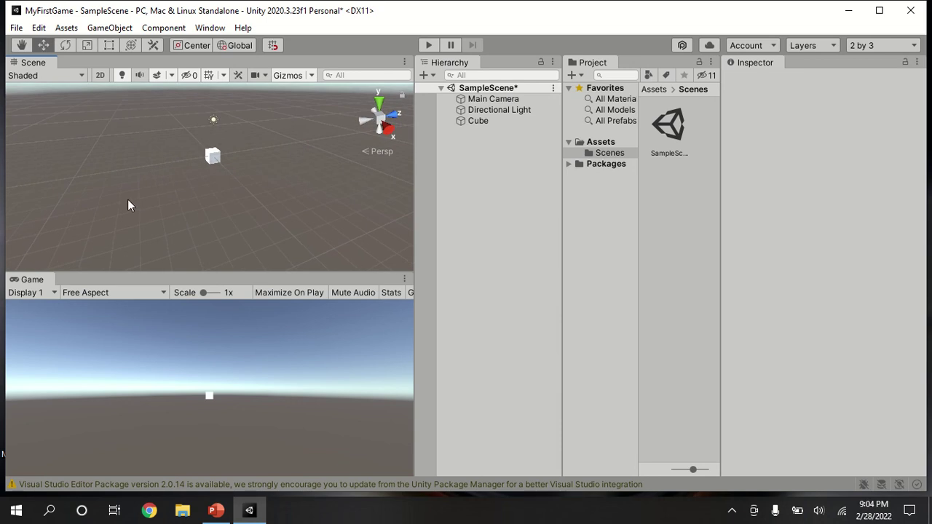
right_drag(127, 199, 378, 187)
key(w)
right_drag(190, 233, 270, 193)
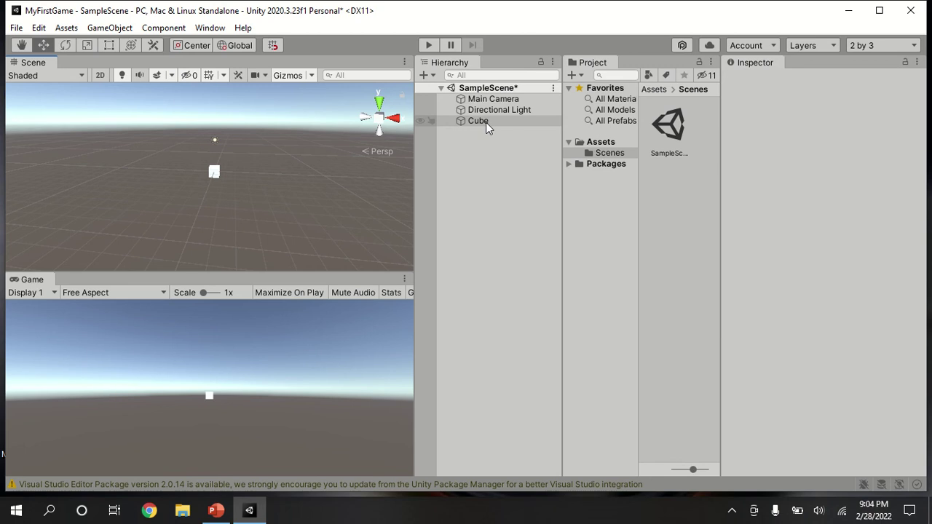
- Select the Cube and nudge it along X and Y with the move gizmo
click(478, 121)
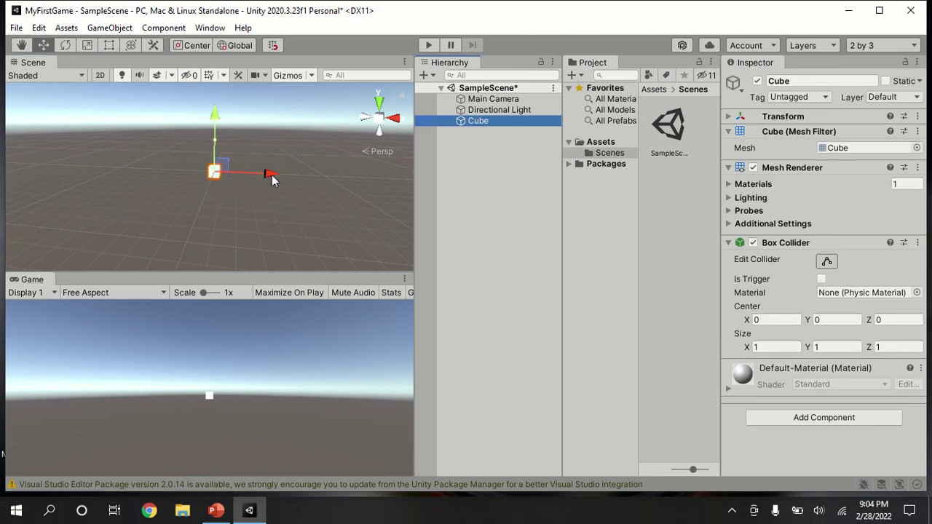
mouse_move(270, 174)
mouse_down()
mouse_move(192, 176)
mouse_move(346, 192)
mouse_move(283, 184)
mouse_up()
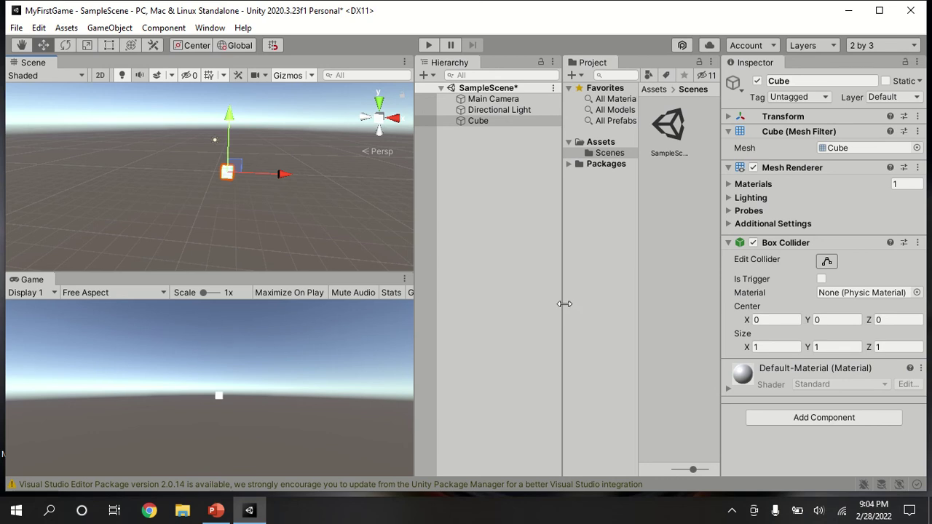
mouse_move(230, 116)
mouse_down()
mouse_move(234, 83)
mouse_move(224, 154)
mouse_move(231, 78)
mouse_move(226, 167)
mouse_move(229, 110)
mouse_up()
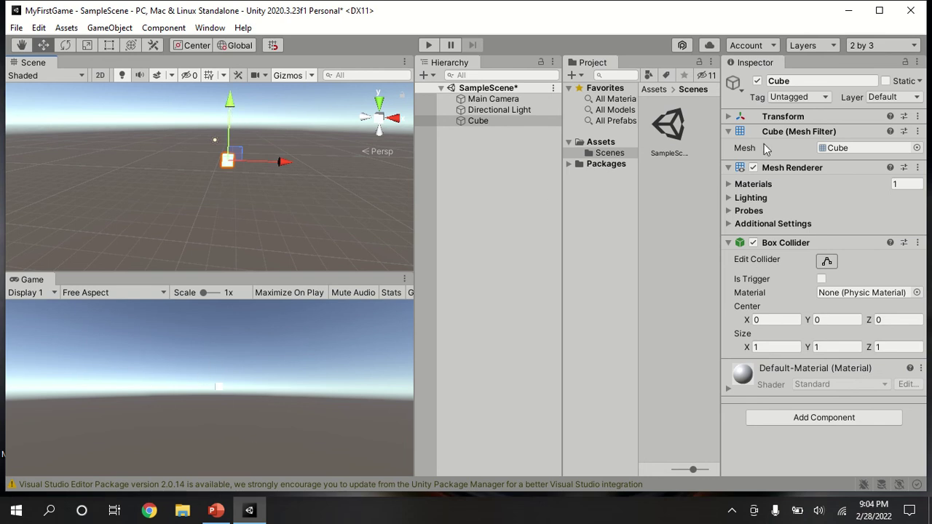
click(499, 123)
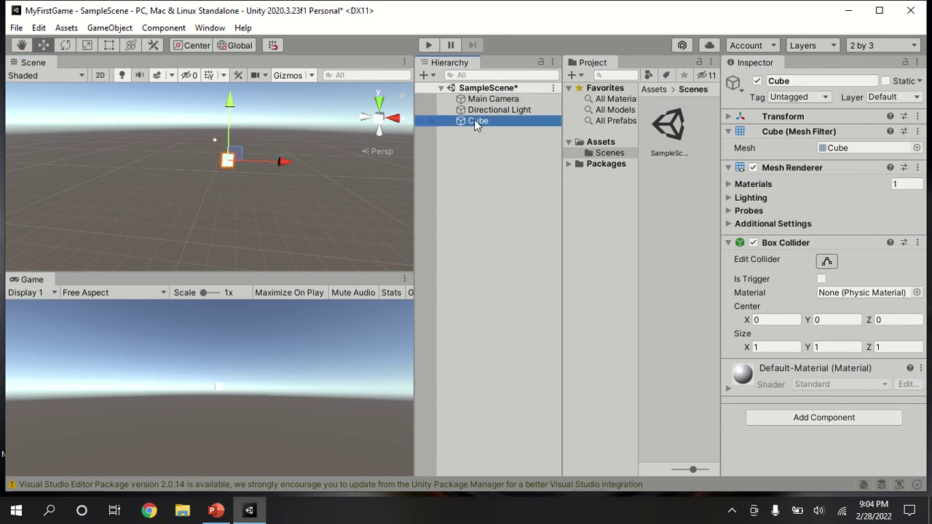
click(497, 223)
click(475, 120)
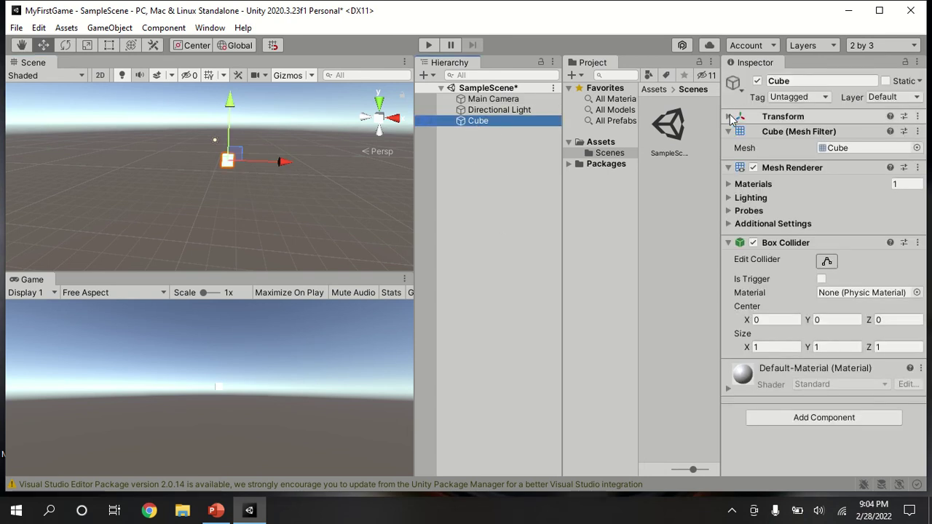
- Expand the Cube's Transform and drag it to position -0.49, -1.25, 0.94
click(730, 118)
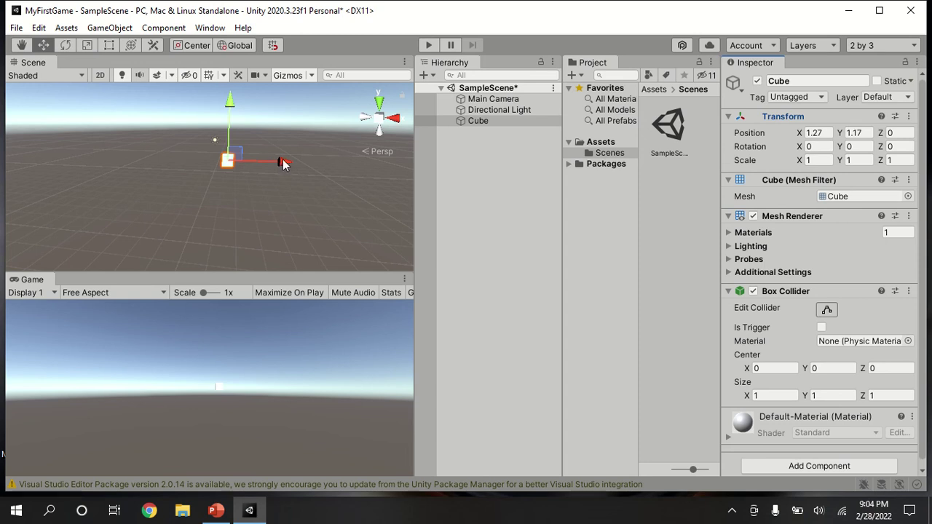
drag(285, 165, 215, 166)
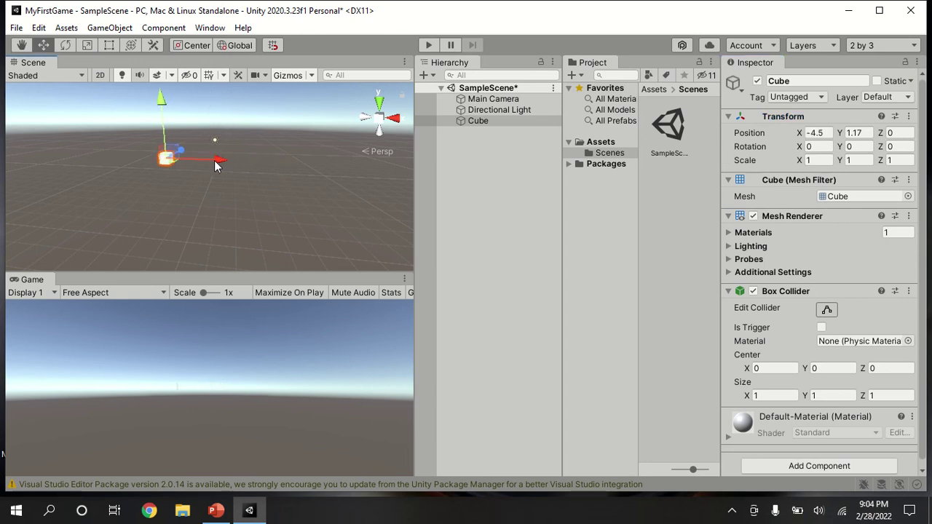
click(796, 136)
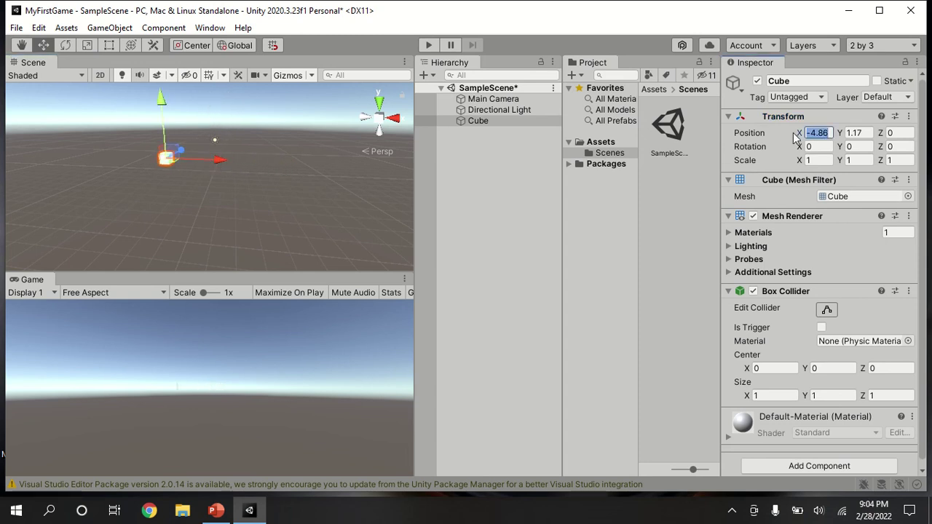
drag(222, 161, 265, 161)
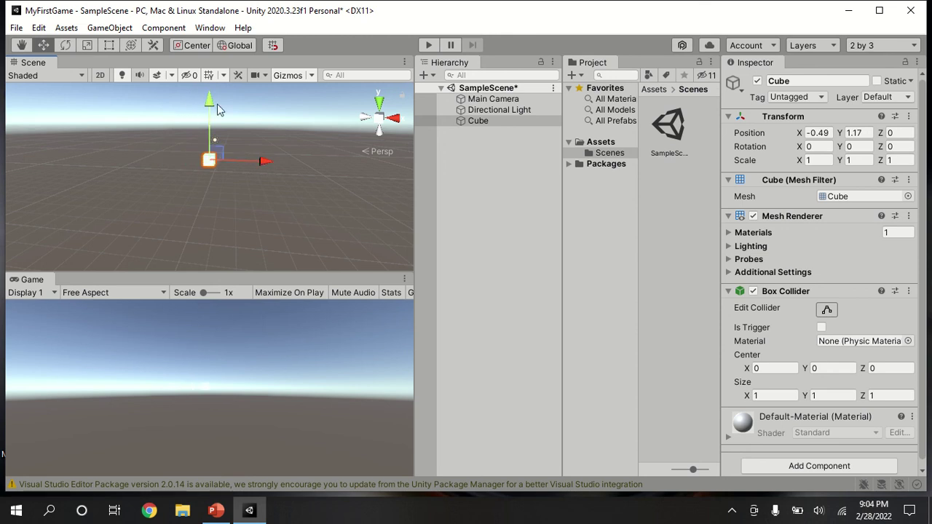
drag(217, 105, 201, 136)
drag(217, 169, 218, 173)
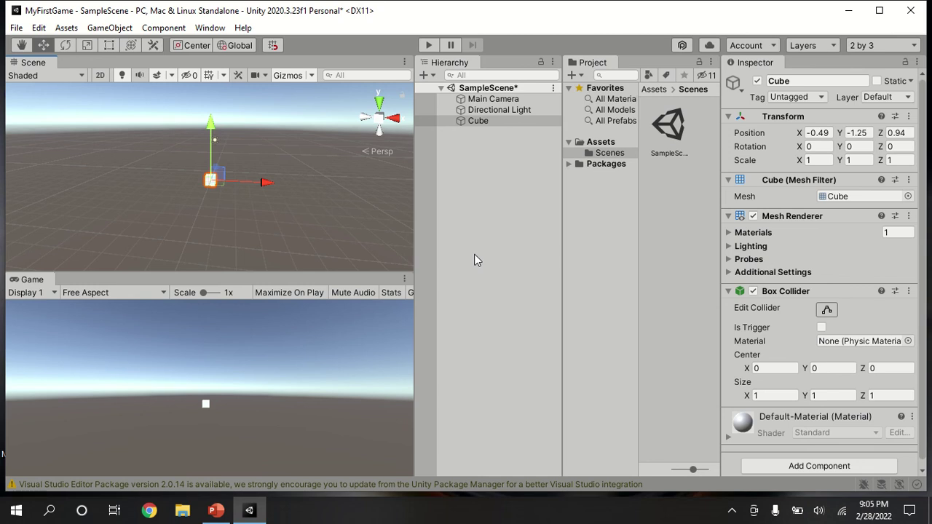
- Use the Rotate tool to tilt the Cube around X and turn it around Y, reaching roughly 10.84, 21.32, -7.86
click(65, 46)
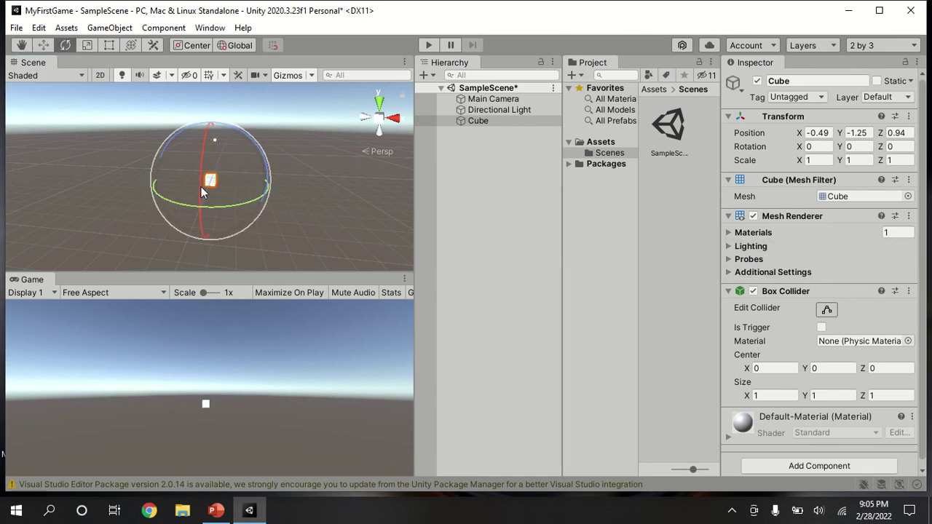
drag(197, 192, 197, 170)
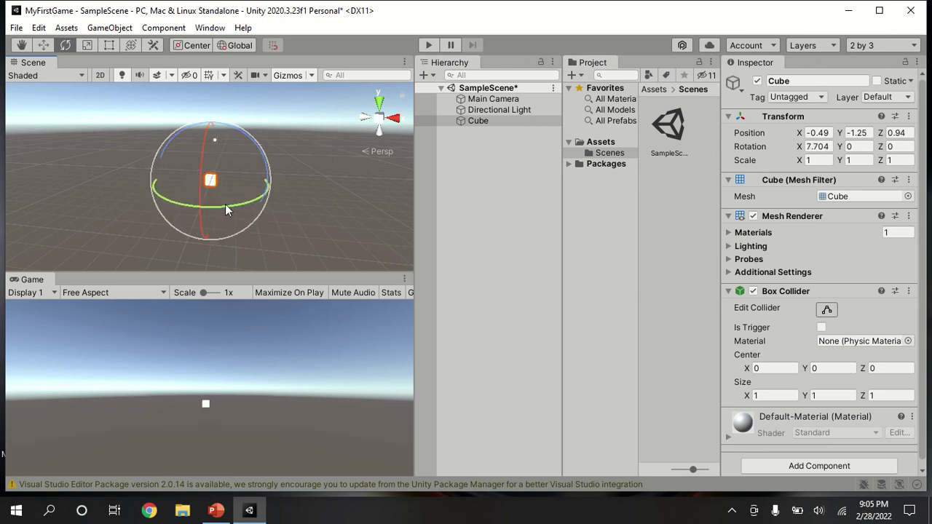
drag(228, 206, 171, 200)
- Undo the extra Z roll and set the Cube's Rotation X to 0
drag(248, 143, 265, 171)
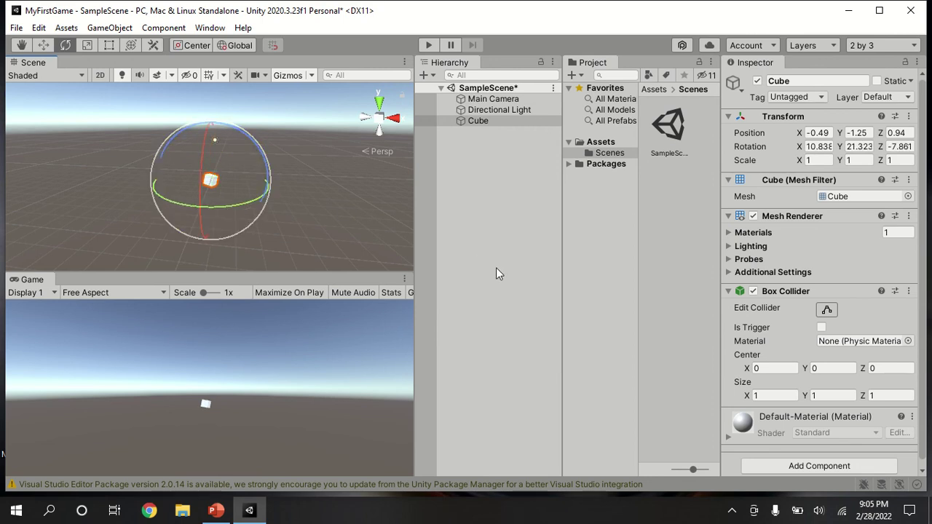
key(ctrl+z)
key(ctrl+z)
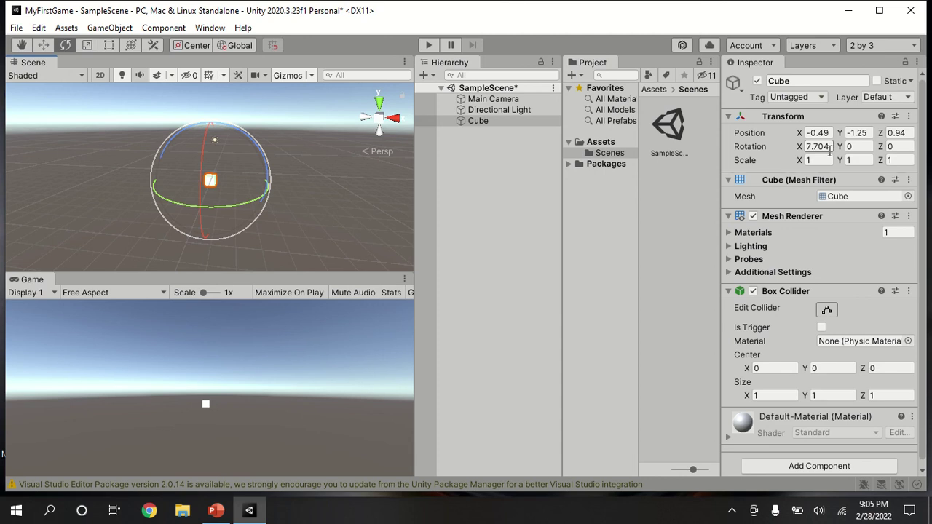
click(829, 150)
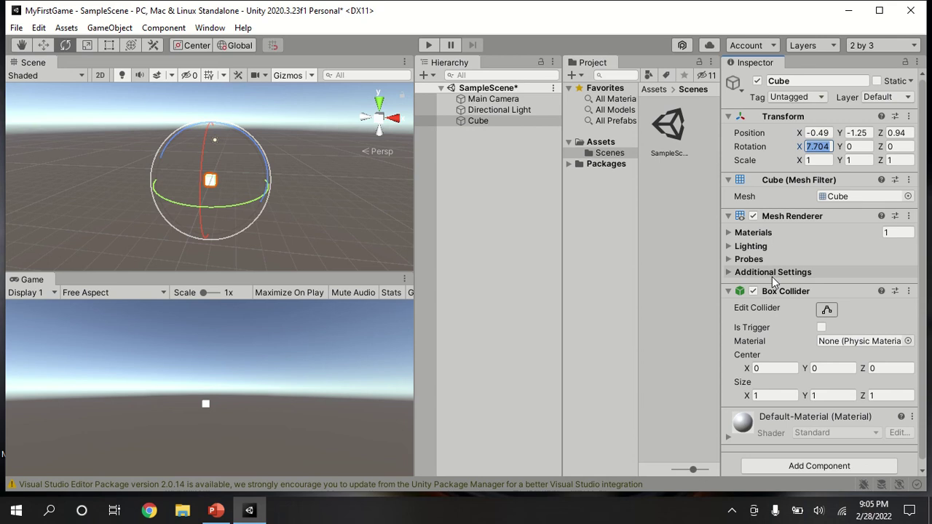
text(0)
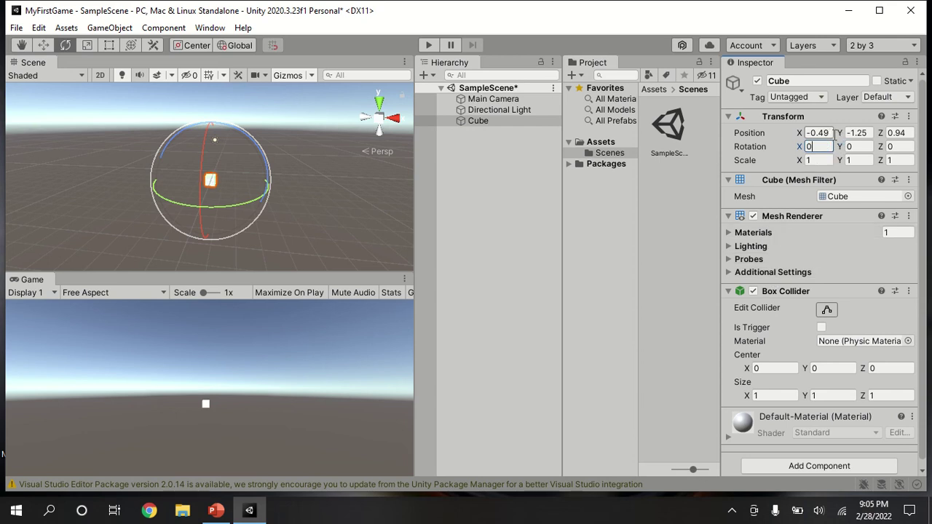
- Reframe the Cube and set its Position X, Y and Z to 0
click(326, 225)
double_click(490, 120)
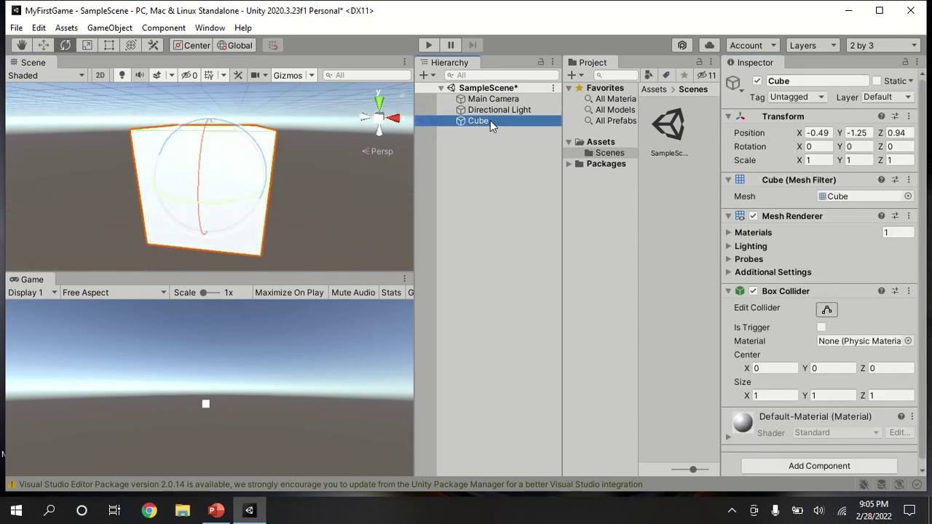
click(829, 132)
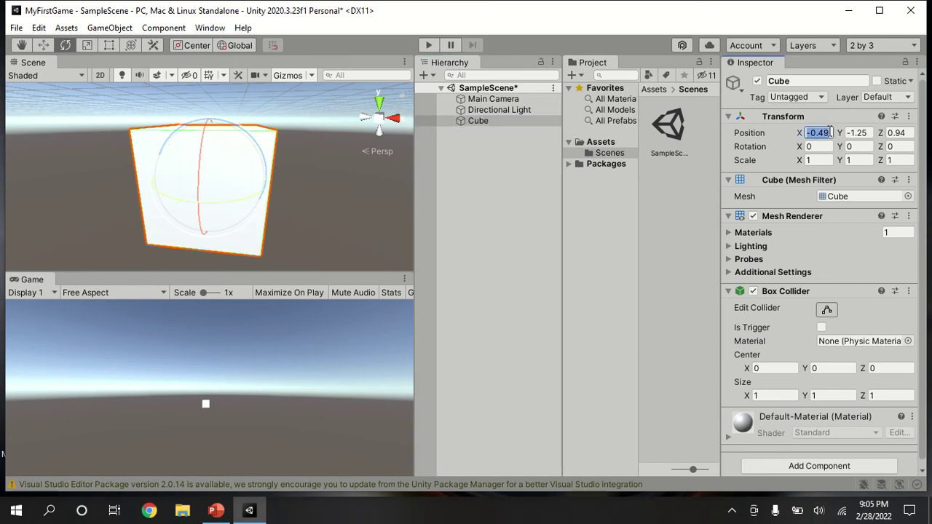
text(0)
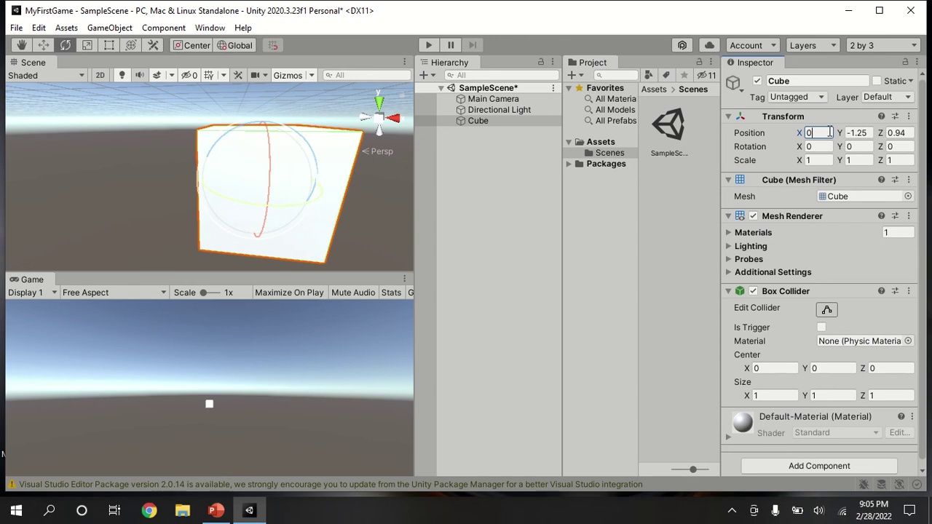
click(870, 133)
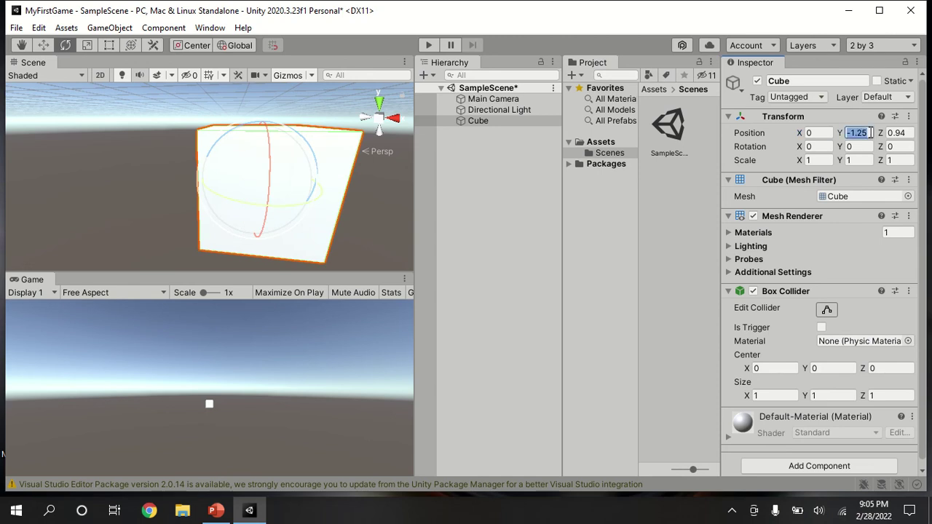
text(0f)
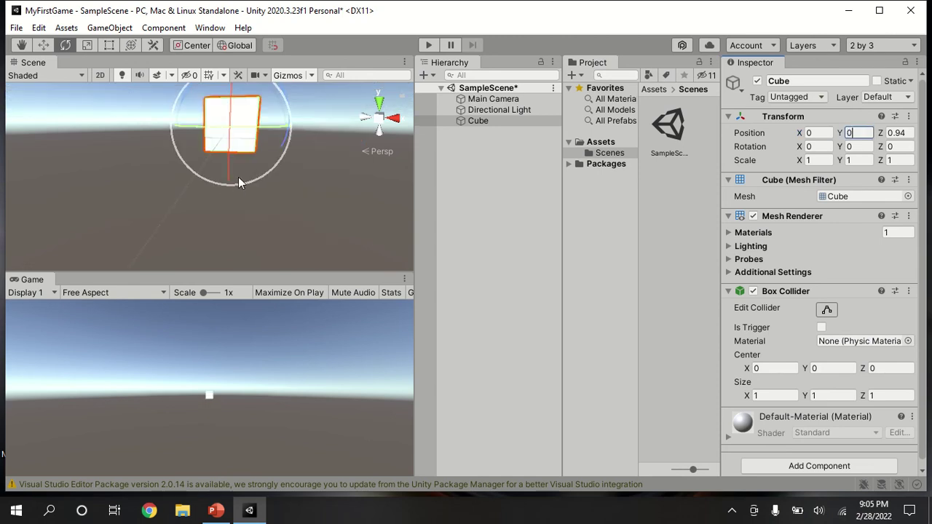
click(909, 132)
text(0)
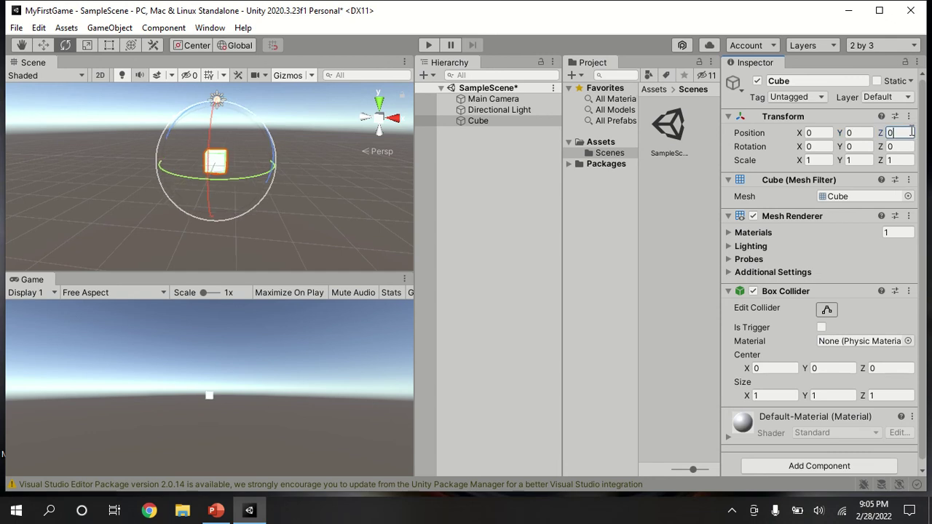
click(491, 100)
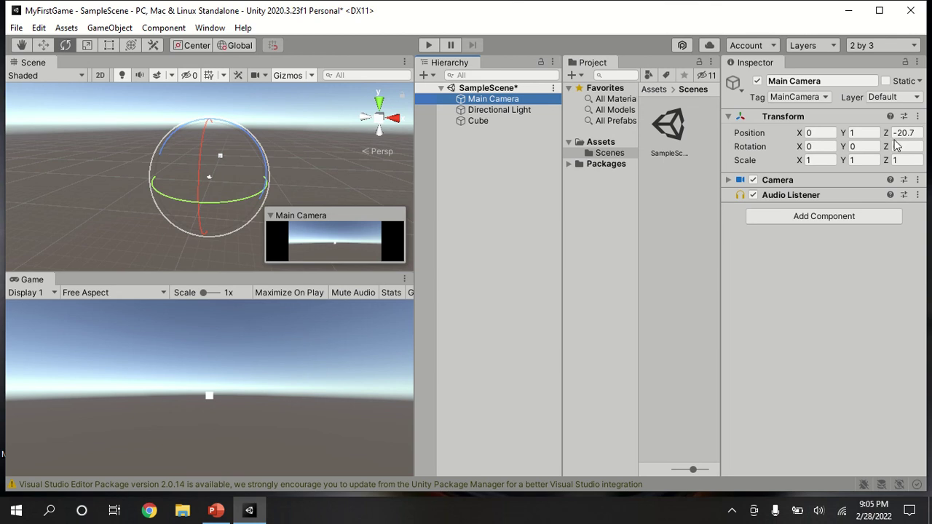
- Set the Main Camera's Position Z to -10, then reframe the Scene view around the cube
click(918, 133)
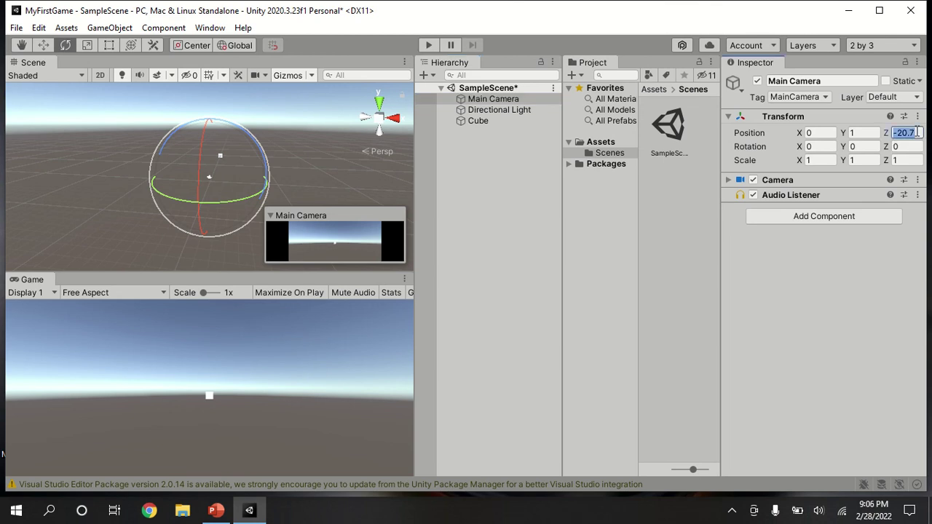
text(-10)
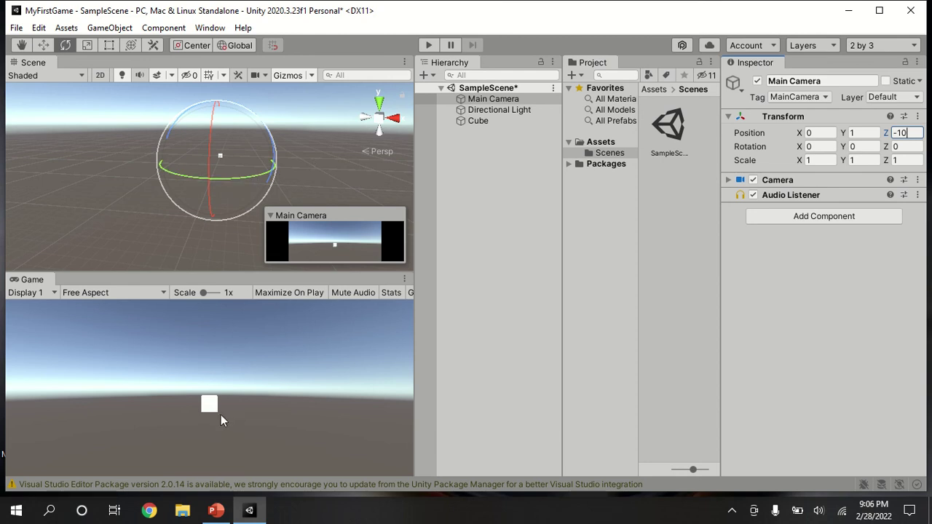
click(486, 123)
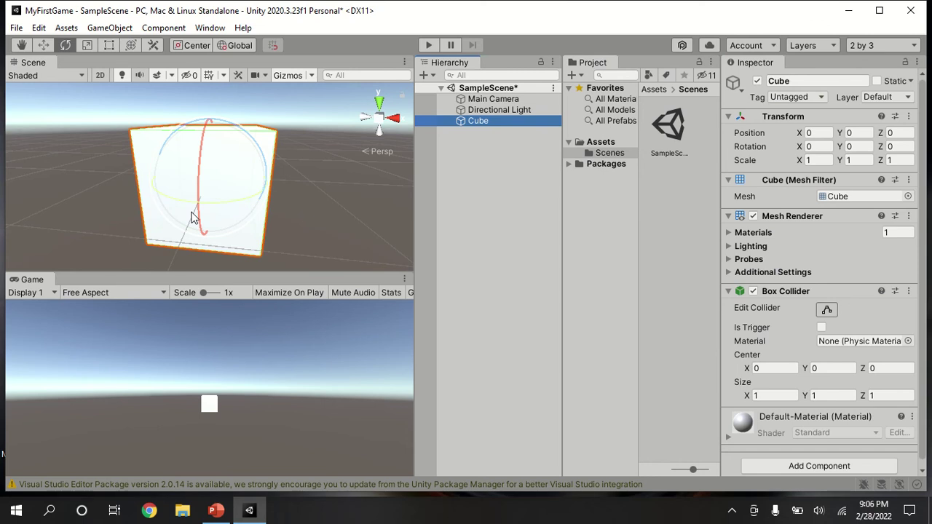
middle_drag(270, 193, 312, 166)
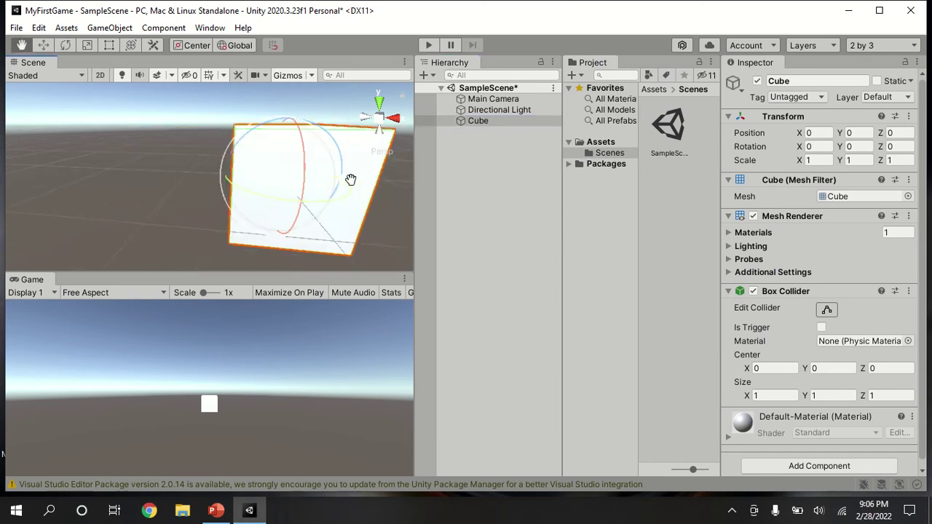
scroll(316, 167, down, 5)
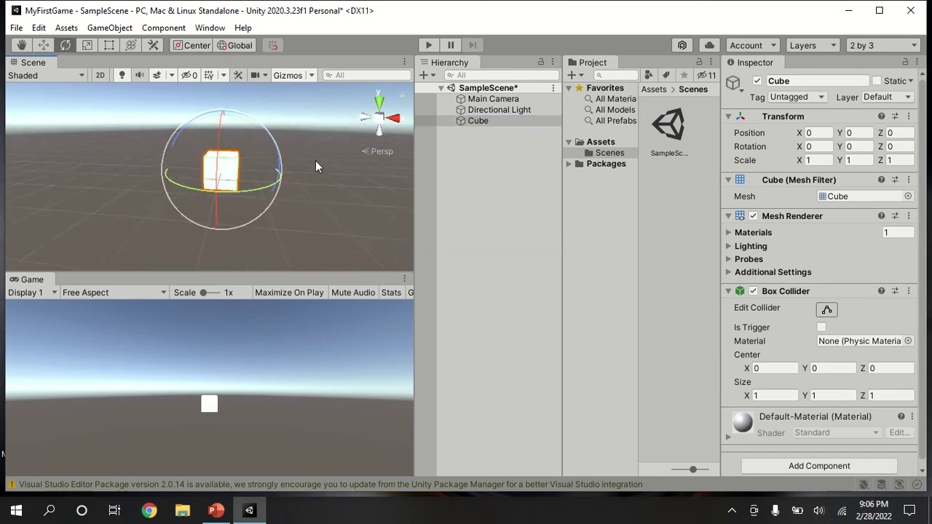
mouse_move(306, 188)
alt+mouse_down()
mouse_move(305, 158)
mouse_move(299, 200)
mouse_move(308, 202)
alt+mouse_up()
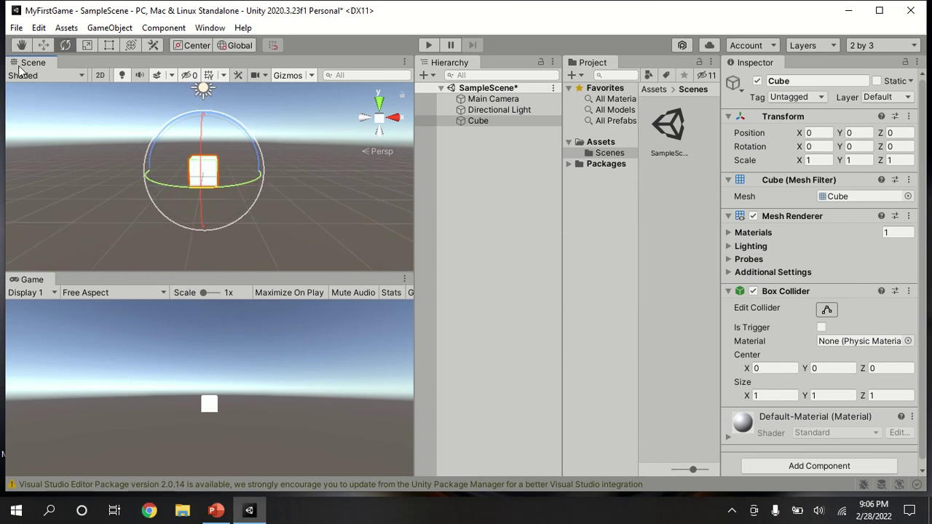
- Align the Main Camera with the Scene view twice, ending near 1.08, 4.26, -6.25 with a 14.646 X tilt
click(495, 99)
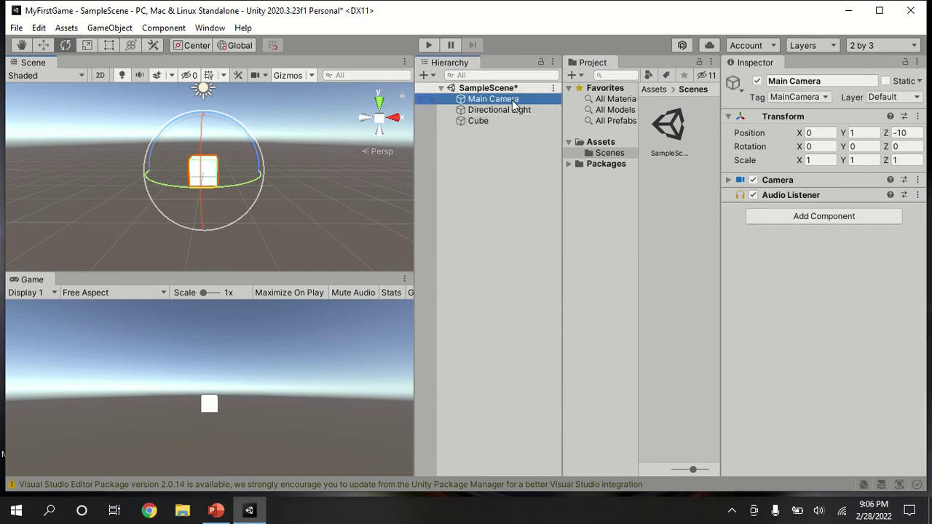
right_click(512, 101)
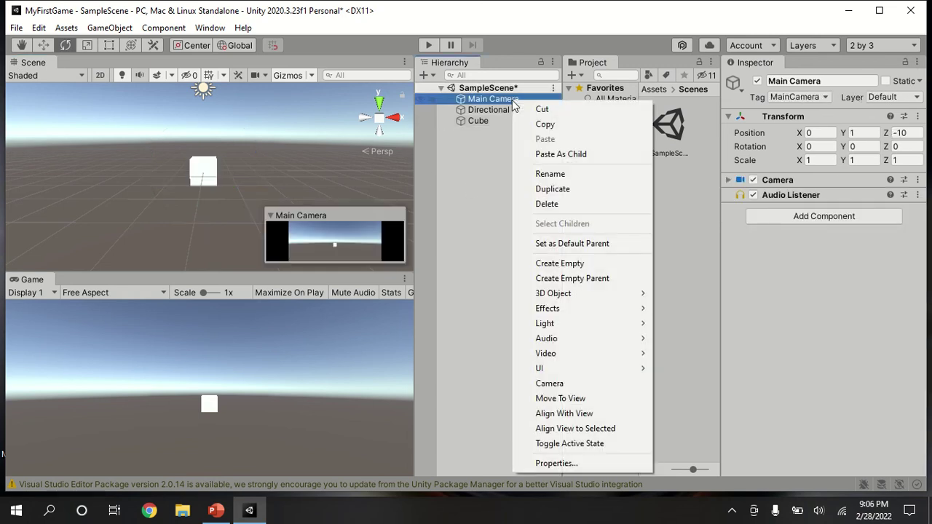
click(587, 412)
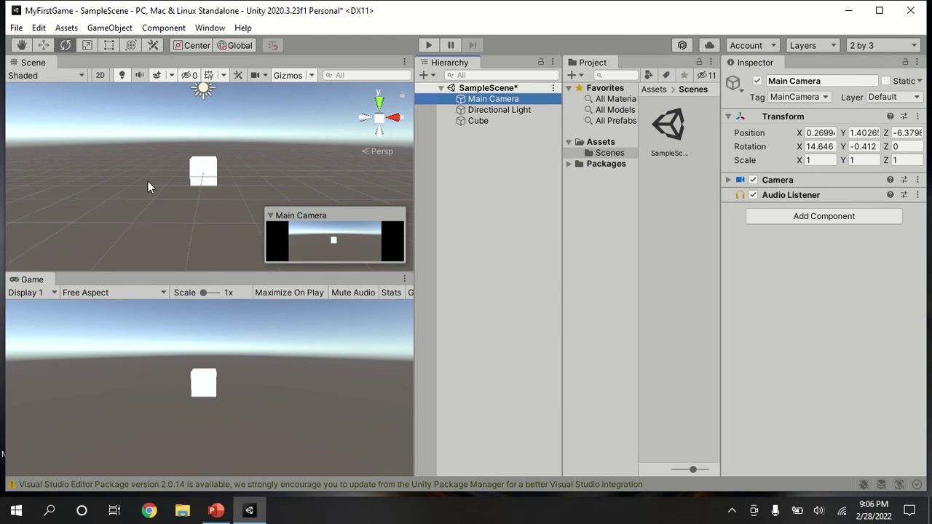
middle_drag(149, 183, 155, 259)
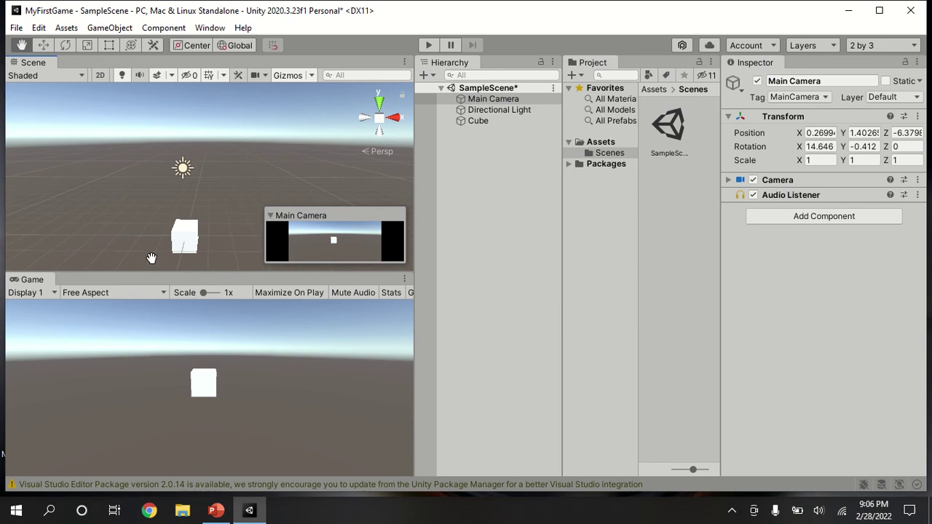
right_click(497, 101)
click(551, 414)
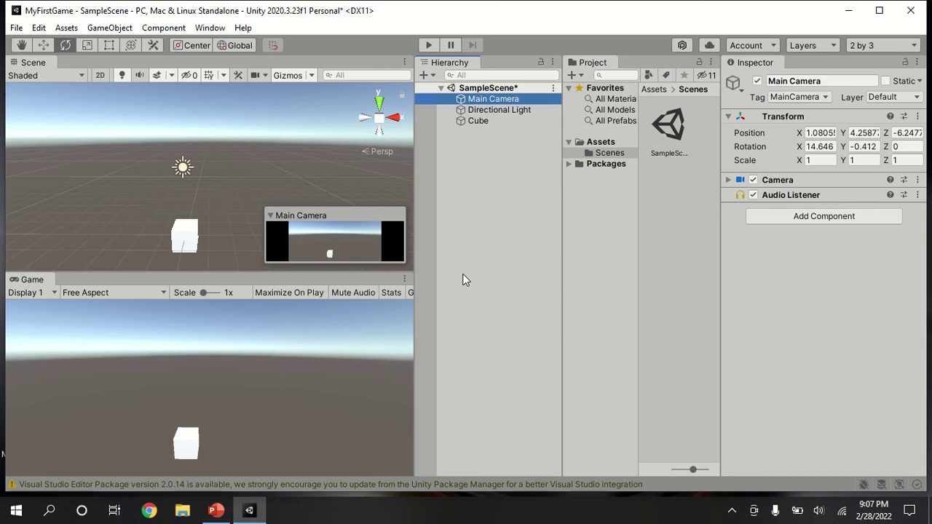
- Frame the Main Camera and drag it back along Z to -9.66, keeping its 14.646 tilt
double_click(488, 99)
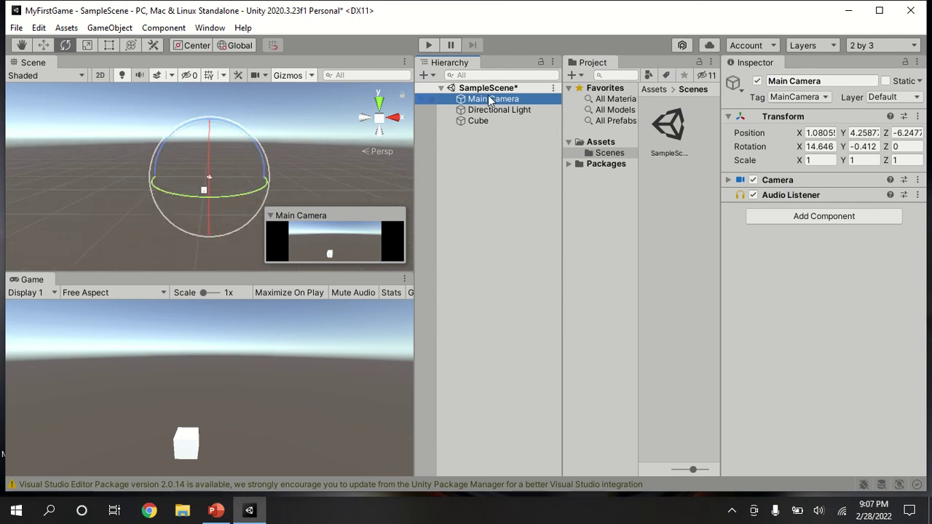
mouse_move(330, 193)
right_down()
mouse_move(323, 196)
mouse_move(324, 178)
right_up()
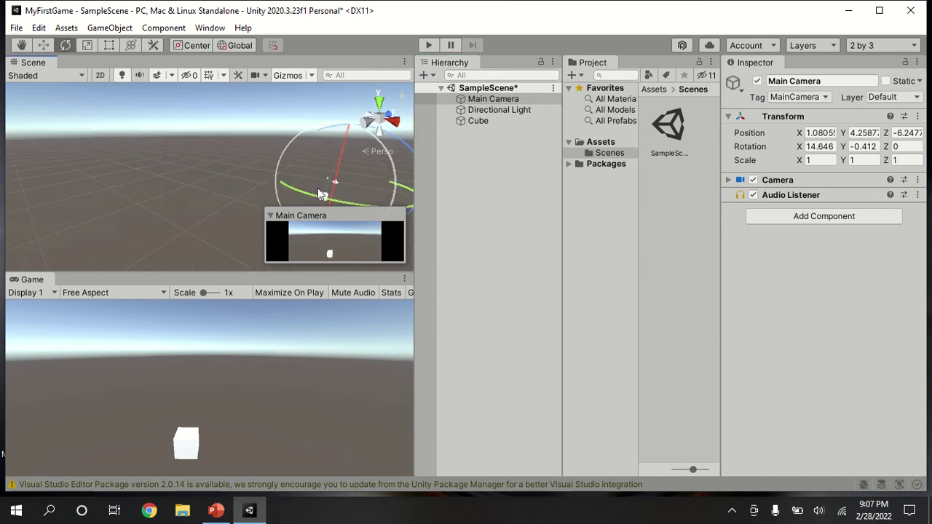
double_click(510, 102)
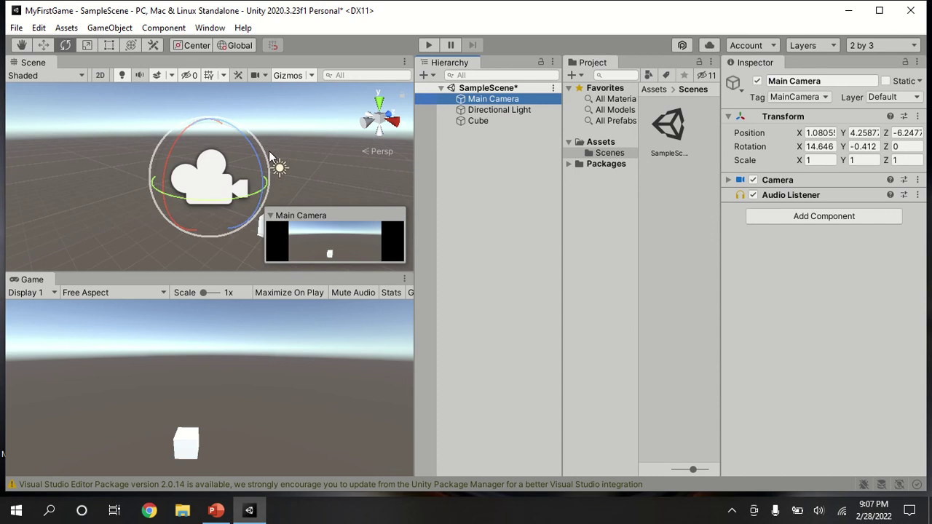
scroll(323, 168, down, 5)
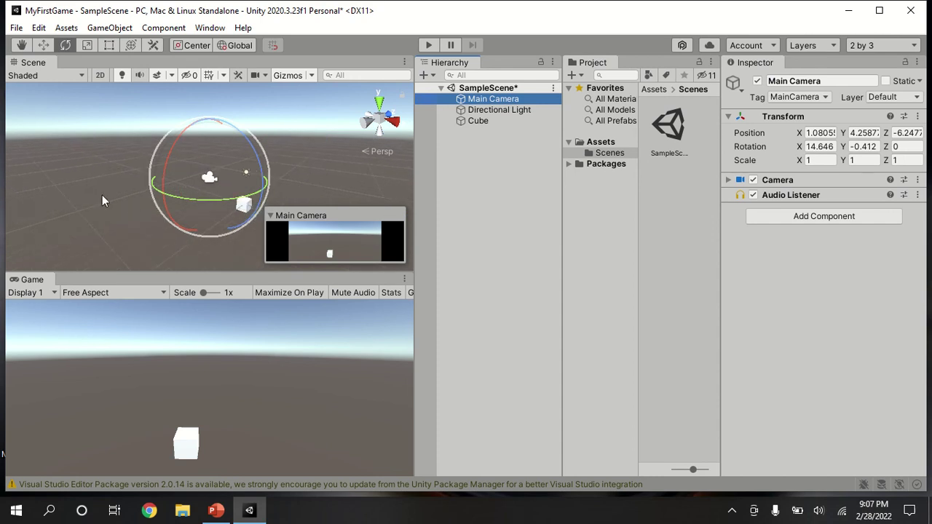
click(45, 47)
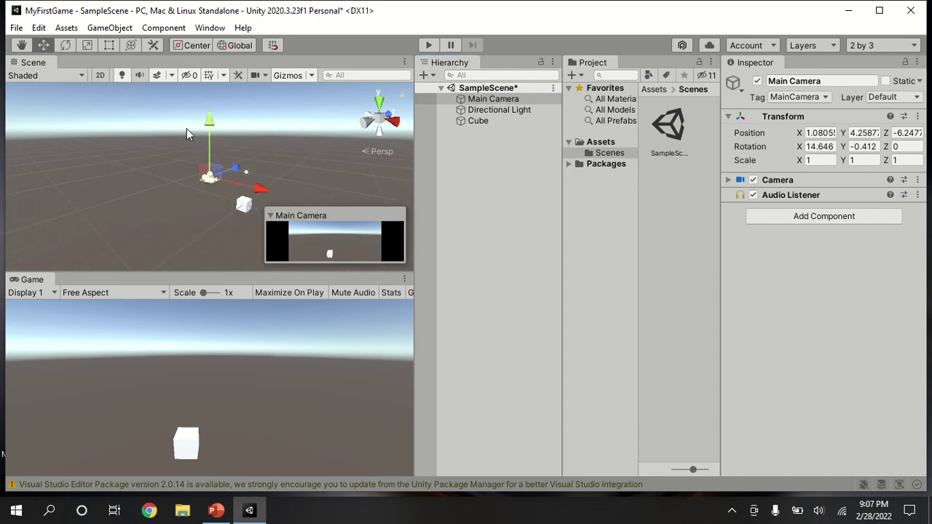
drag(217, 174, 183, 177)
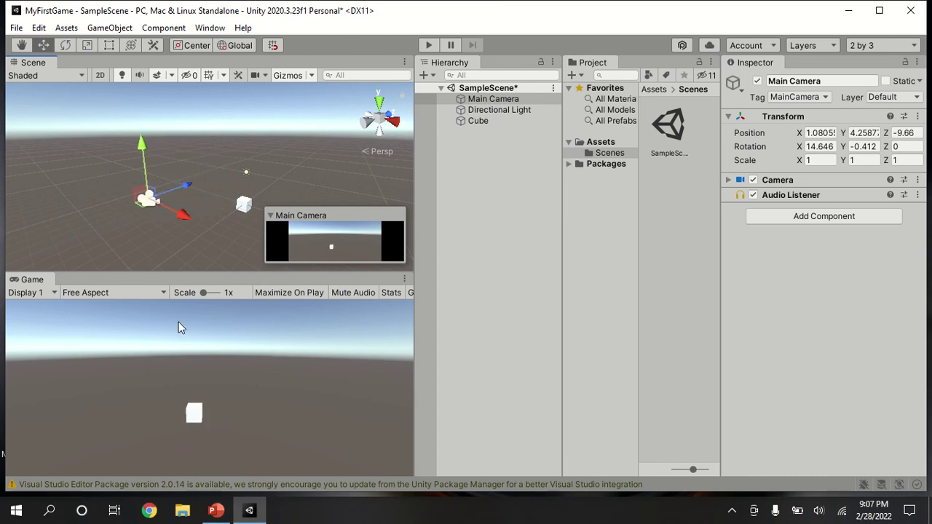
alt+drag(99, 192, 120, 227)
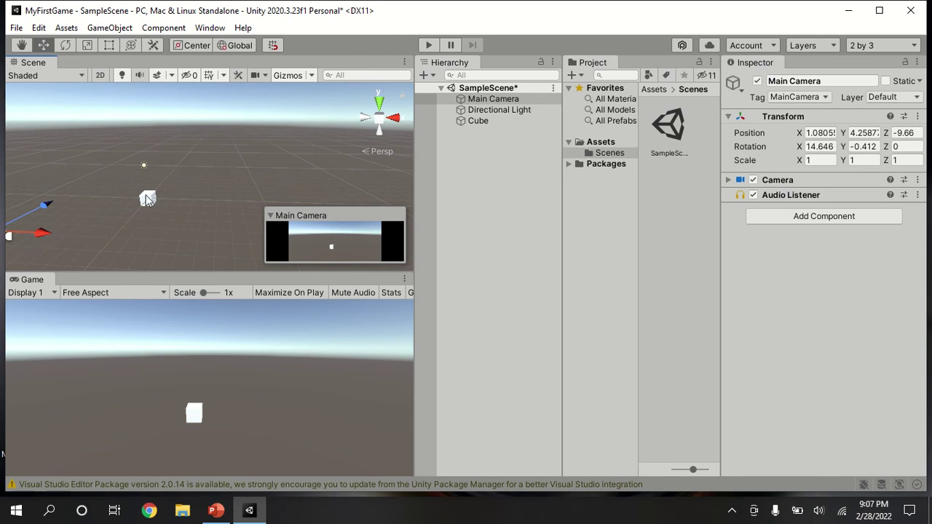
- Drag the Cube along its Z axis toward the camera to Z -3.11
click(148, 198)
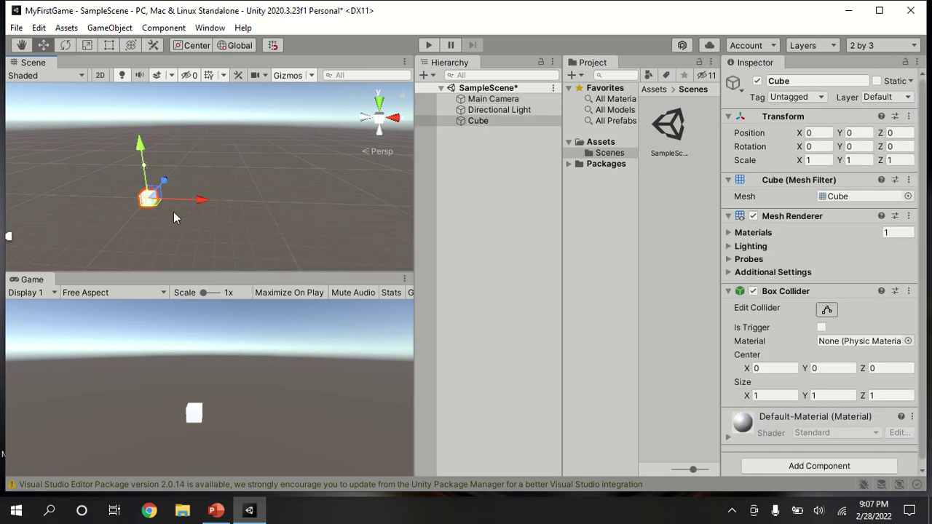
scroll(173, 212, down, 3)
click(113, 202)
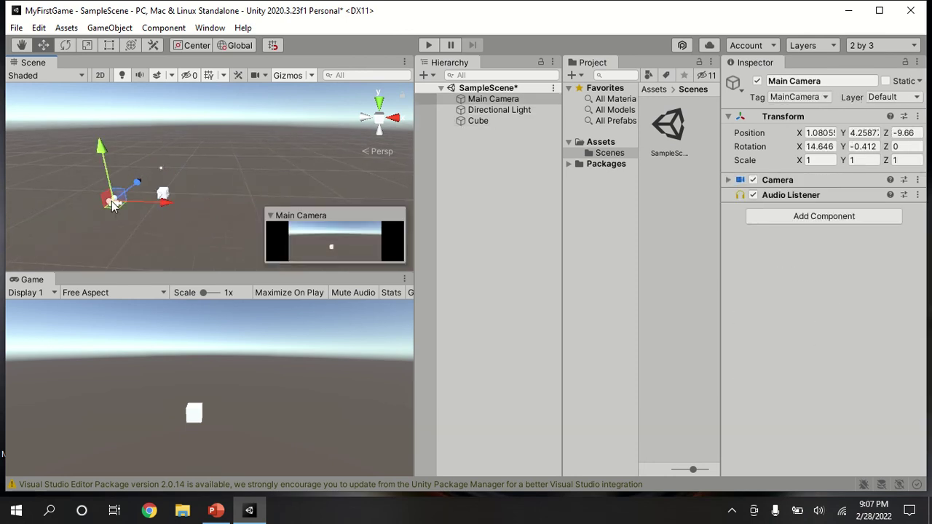
click(163, 194)
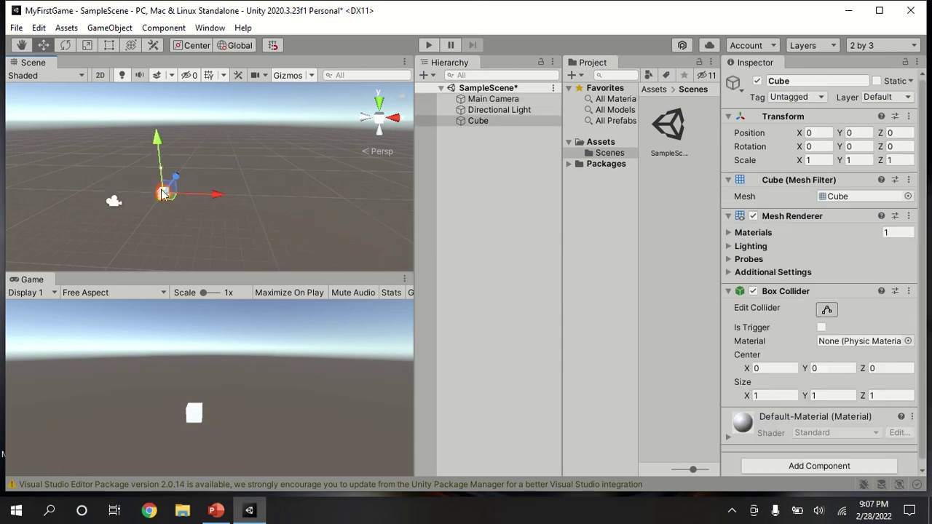
drag(177, 172, 168, 187)
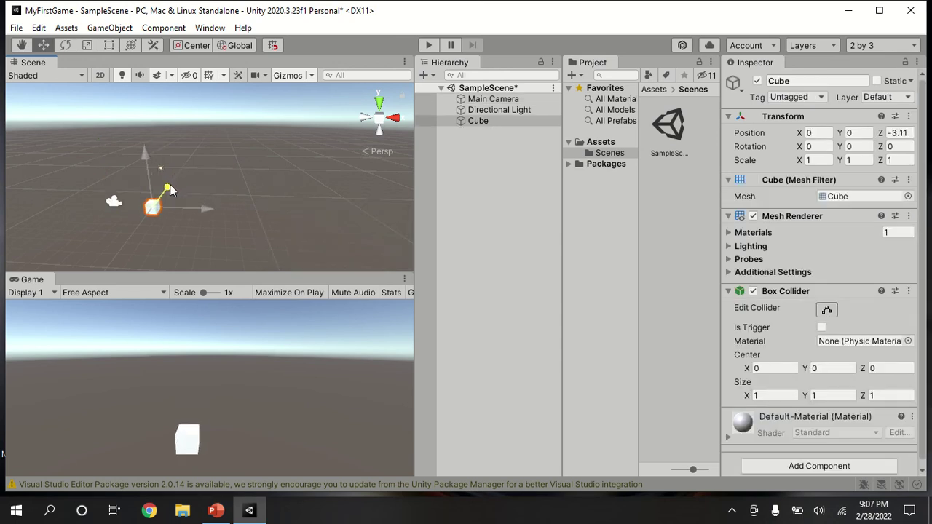
- Move the Main Camera to about X 0.45, Z -10.86 to frame the cube
click(113, 202)
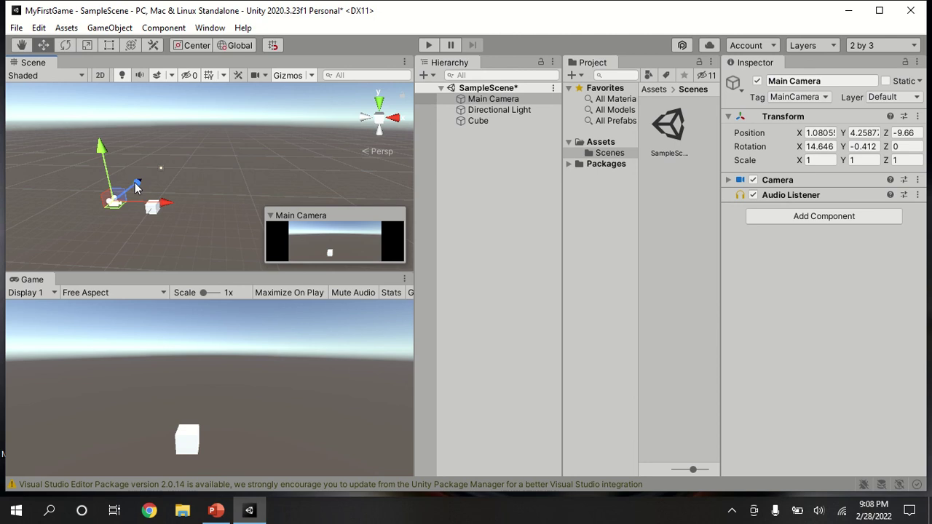
drag(137, 181, 128, 215)
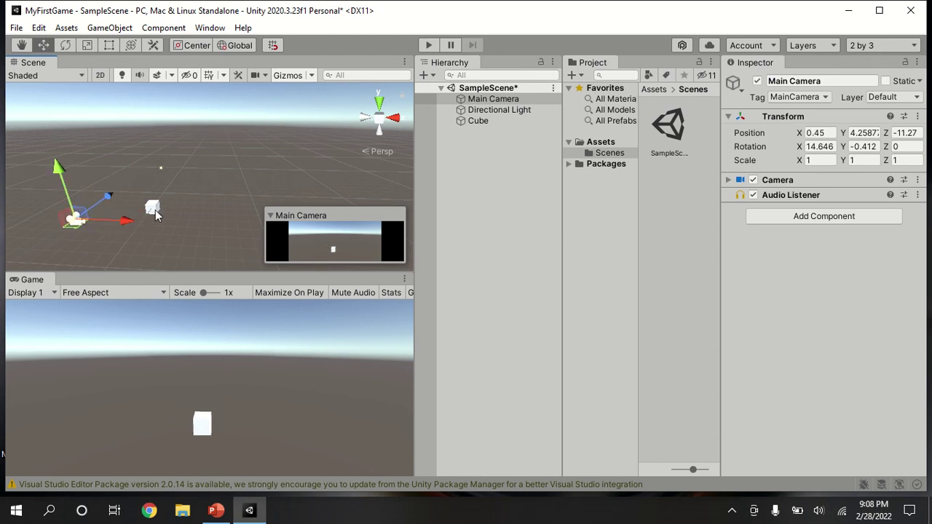
click(156, 212)
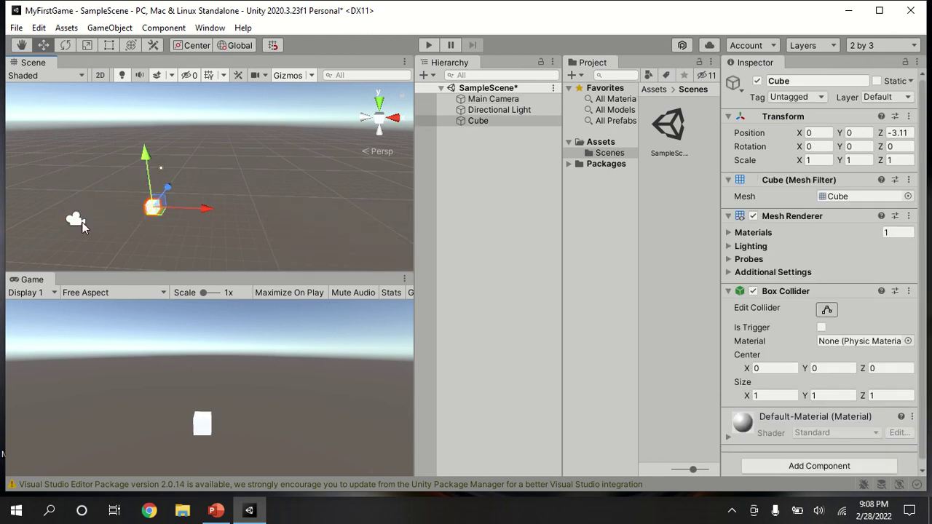
click(78, 221)
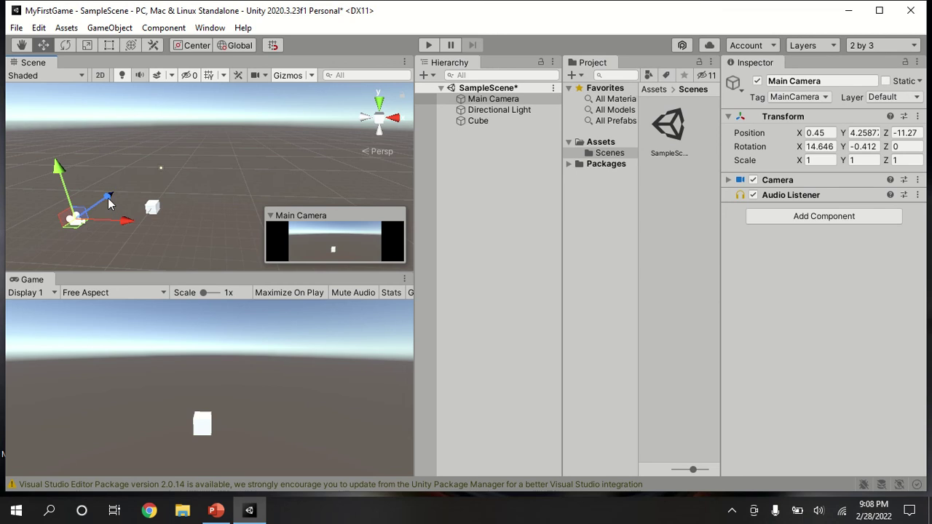
mouse_move(108, 203)
mouse_down()
mouse_move(120, 181)
mouse_move(110, 197)
mouse_up()
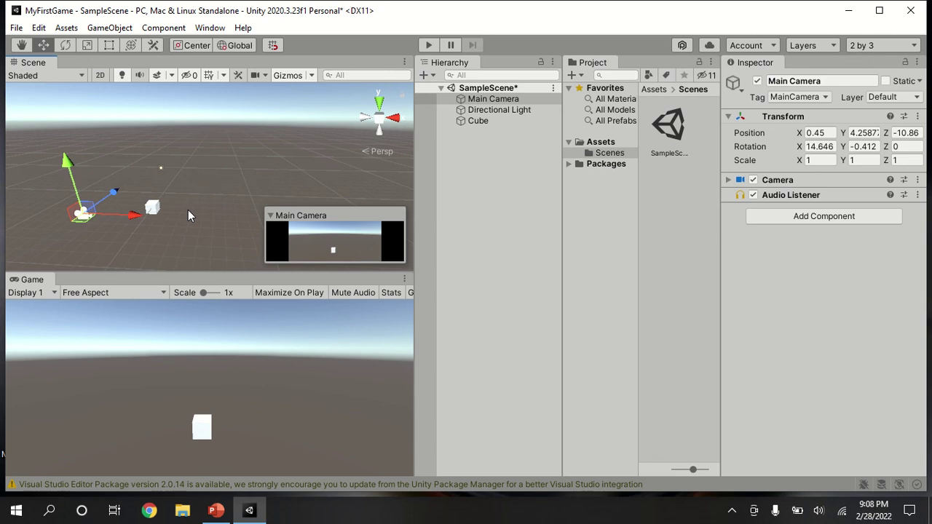
middle_drag(187, 214, 212, 169)
right_drag(141, 188, 375, 156)
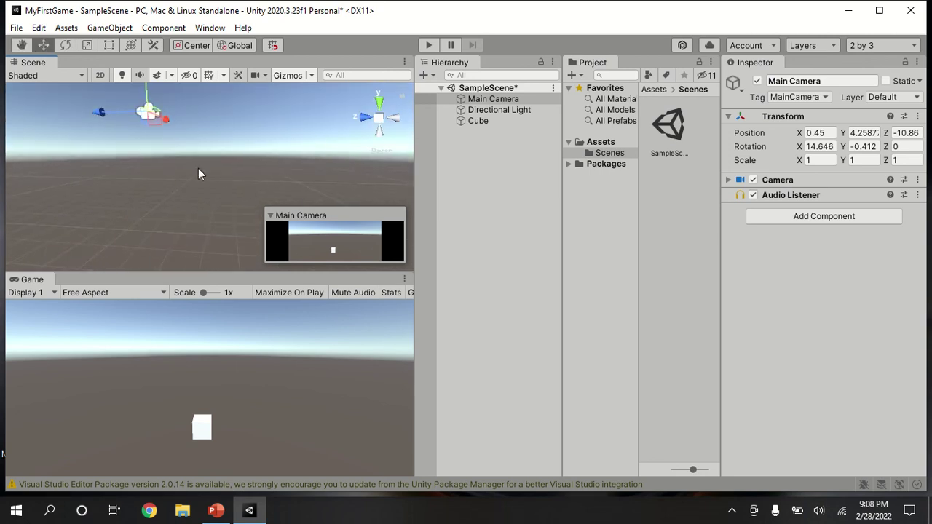
scroll(198, 174, down, 3)
- Select and frame the Cube, then orbit and pan to a close, near-frontal view of it
click(487, 122)
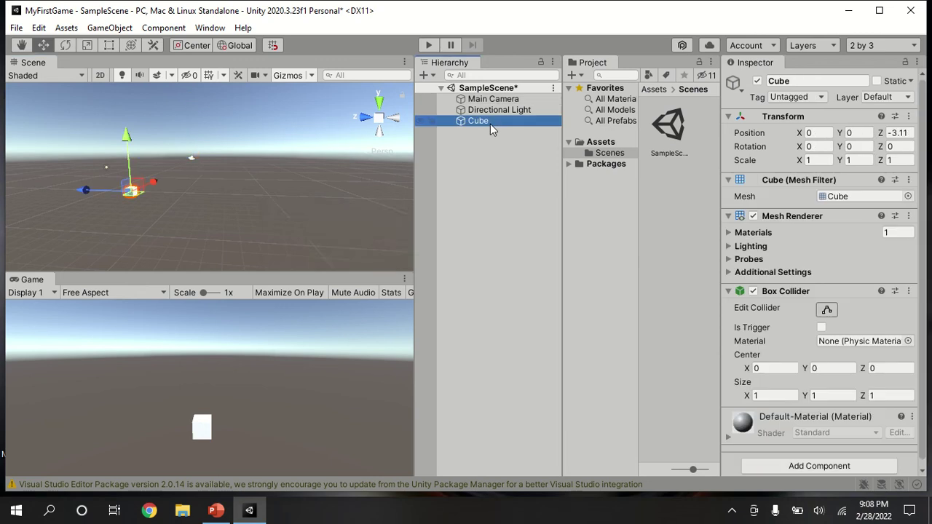
double_click(490, 124)
middle_drag(238, 198, 302, 175)
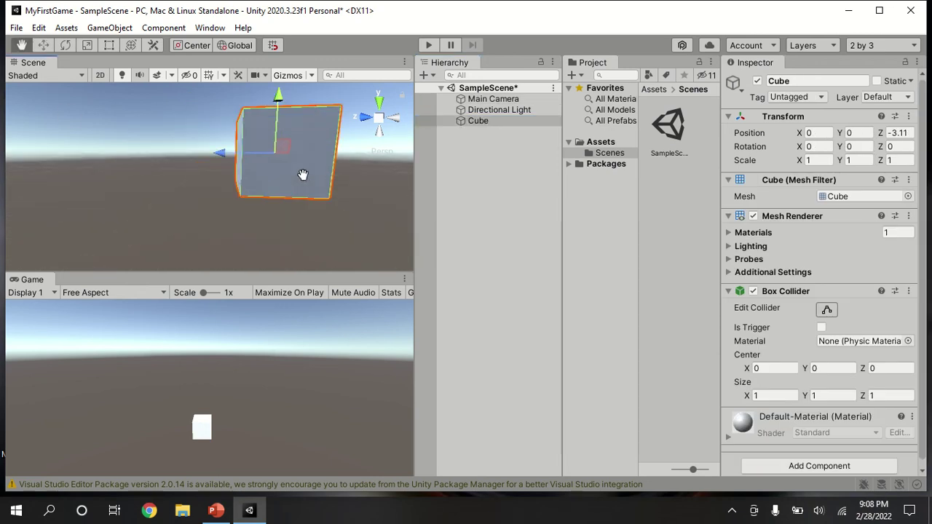
alt+drag(303, 174, 194, 226)
alt+drag(278, 233, 319, 232)
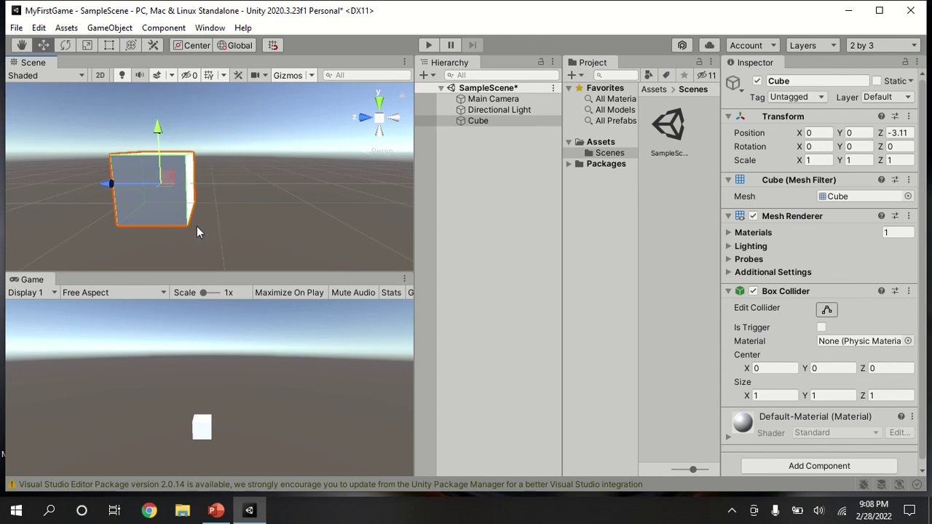
mouse_move(196, 227)
middle_down()
mouse_move(266, 223)
mouse_move(258, 252)
mouse_move(195, 224)
middle_up()
alt+drag(194, 217, 279, 210)
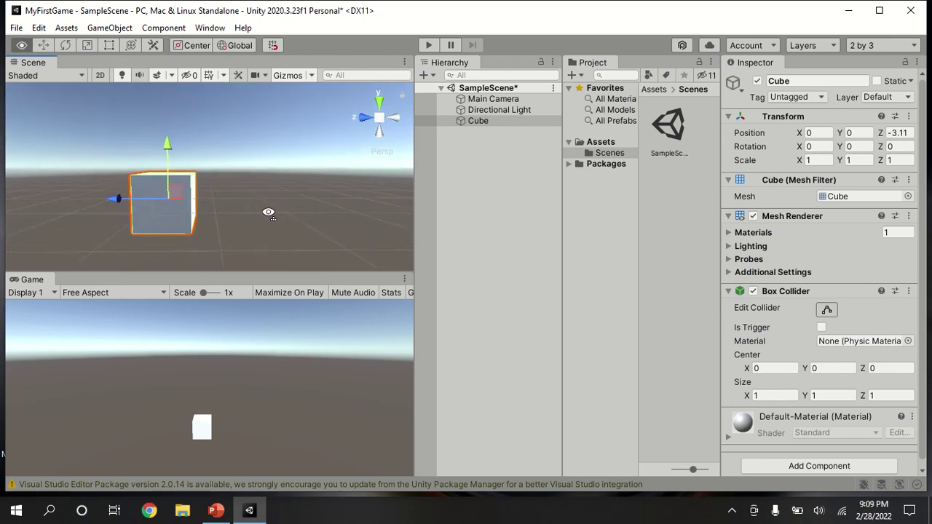
middle_drag(277, 211, 292, 225)
- Align the Main Camera with the Scene view, then browse to Assets > Scenes in the Project panel
scroll(293, 228, down, 2)
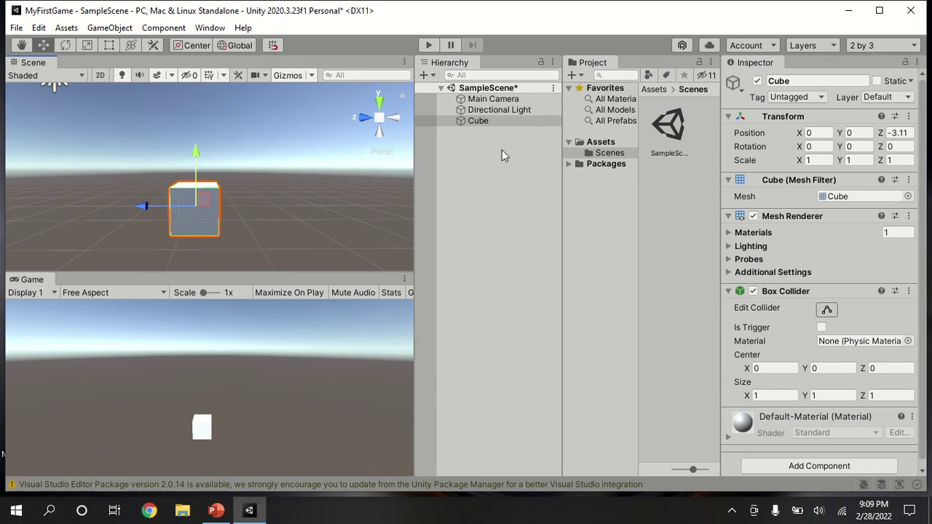
right_click(514, 101)
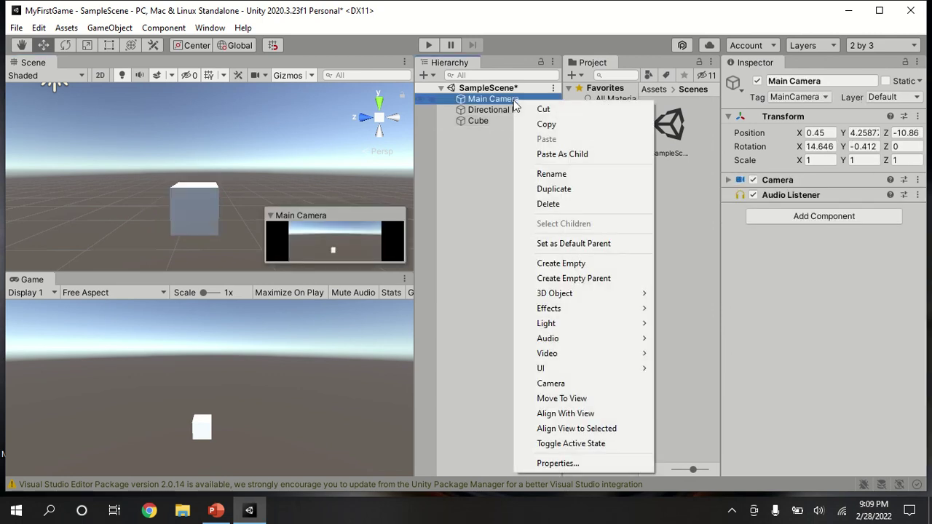
click(557, 415)
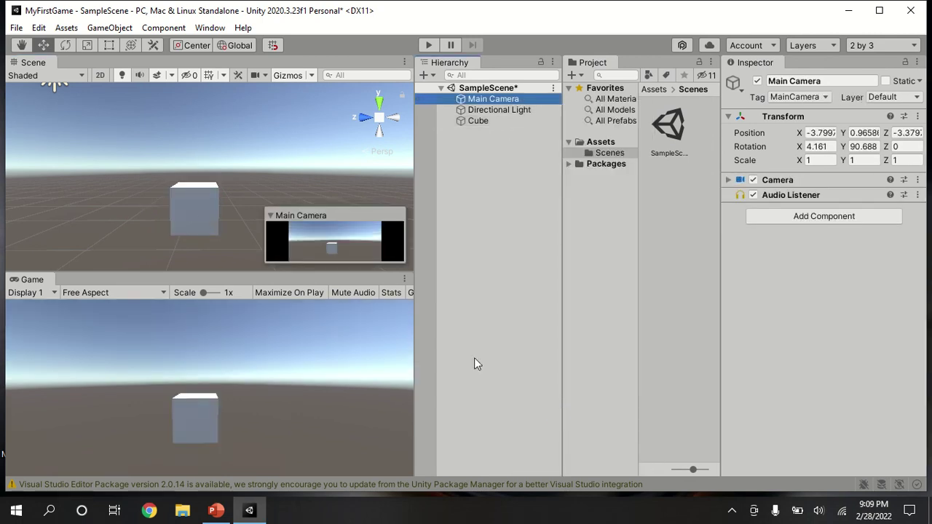
click(474, 257)
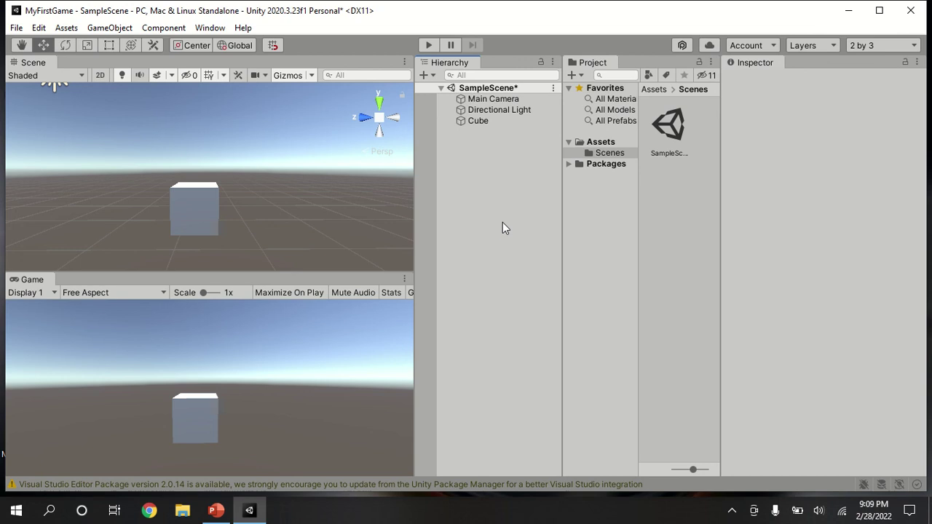
click(595, 142)
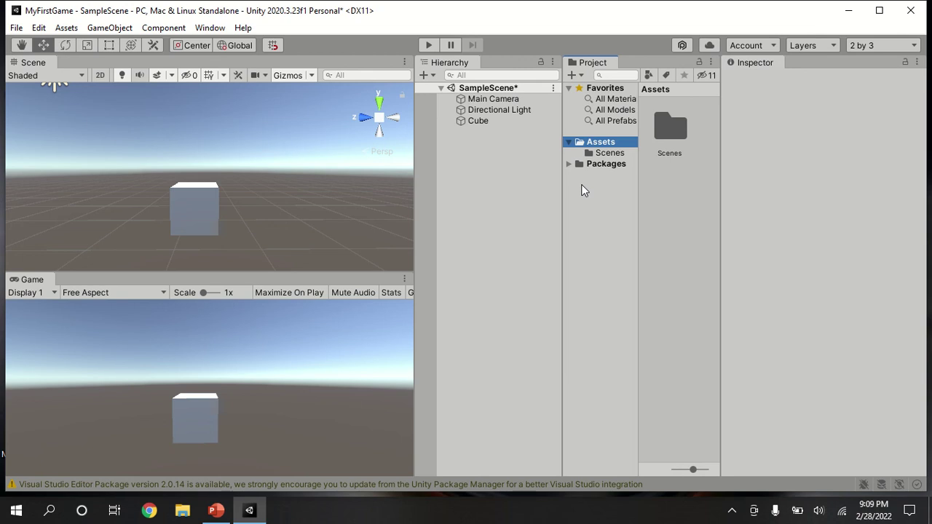
click(609, 154)
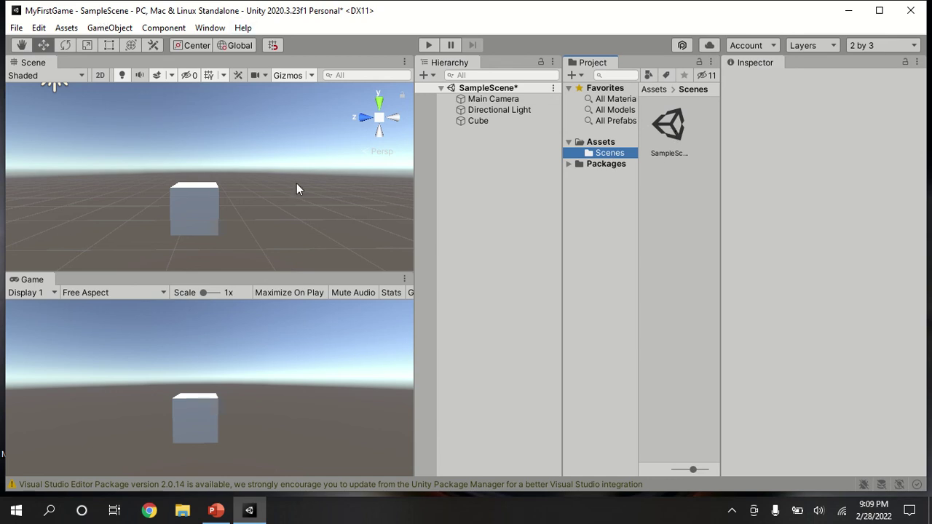
- Save the current scene, then Save As 'cubeScene' inside the Scenes folder
click(15, 29)
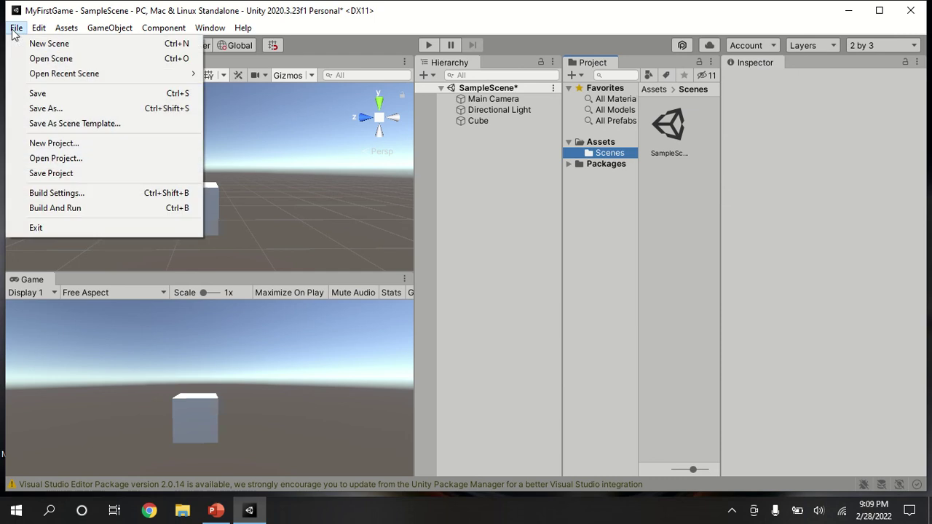
click(37, 93)
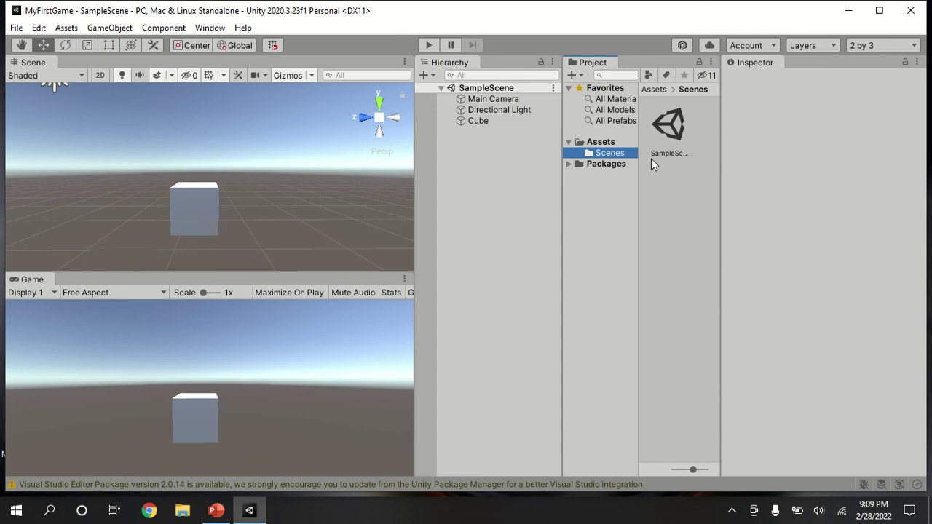
click(16, 27)
click(61, 109)
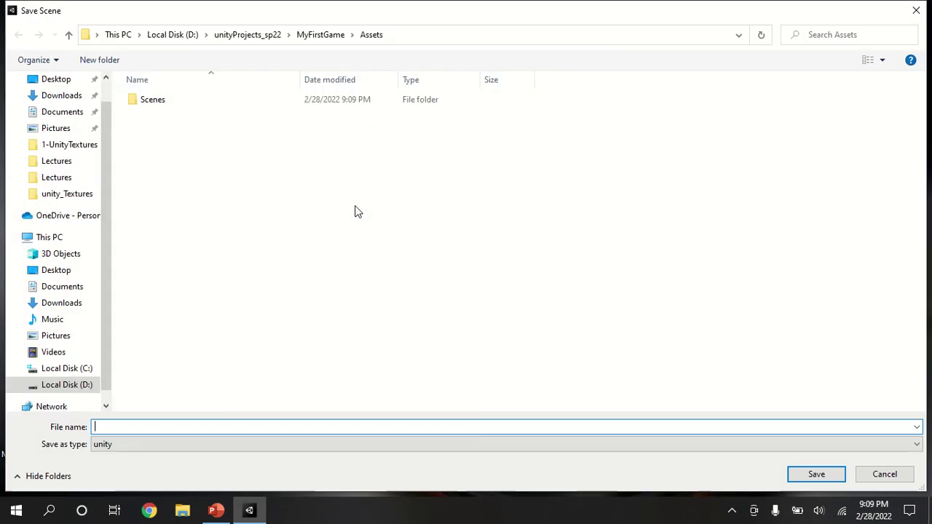
double_click(145, 100)
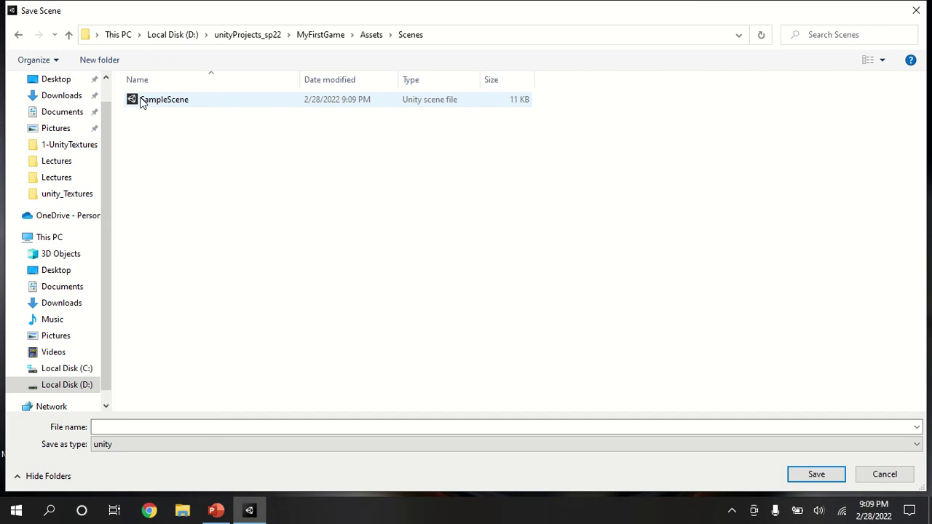
click(135, 426)
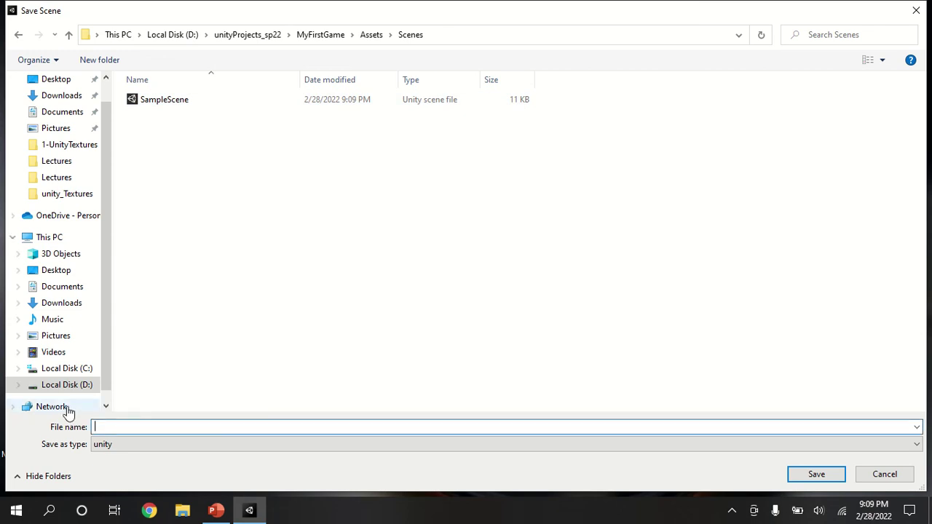
text(cubeScene)
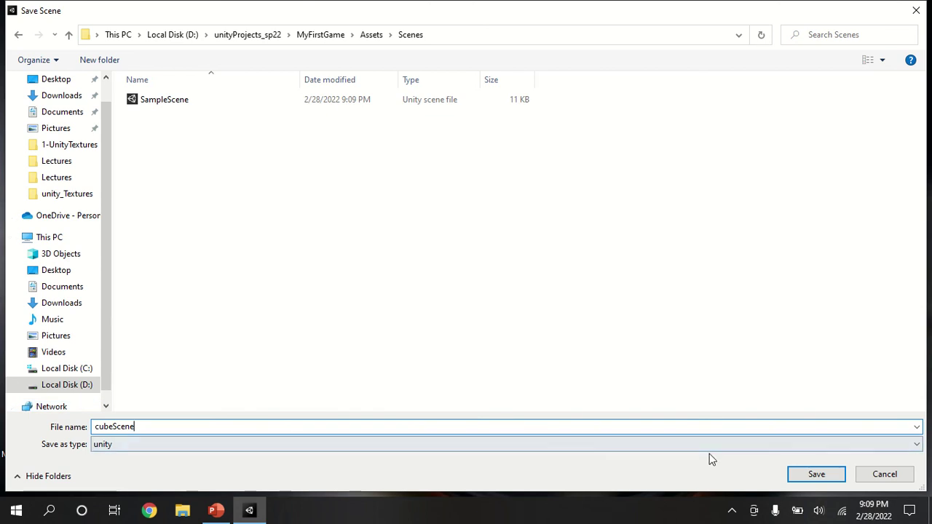
click(816, 474)
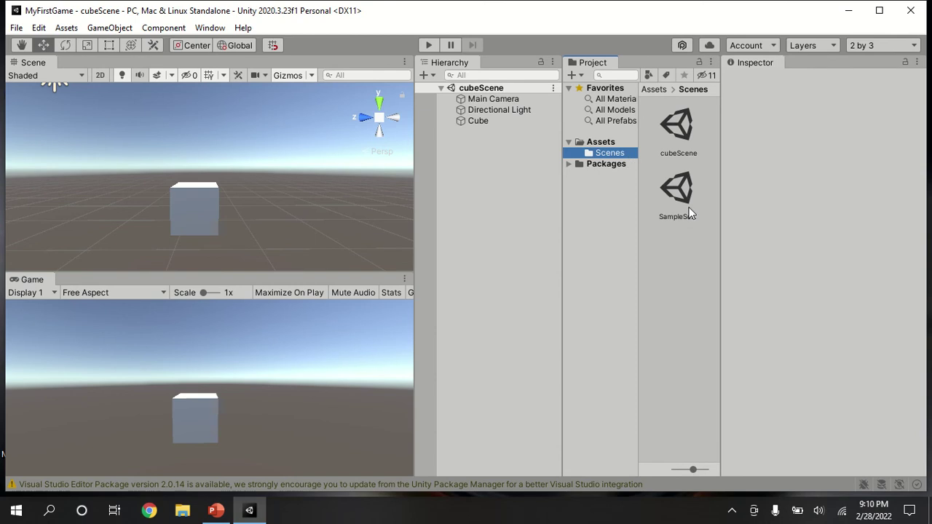
- Delete the SampleScene asset from the Scenes folder
click(679, 188)
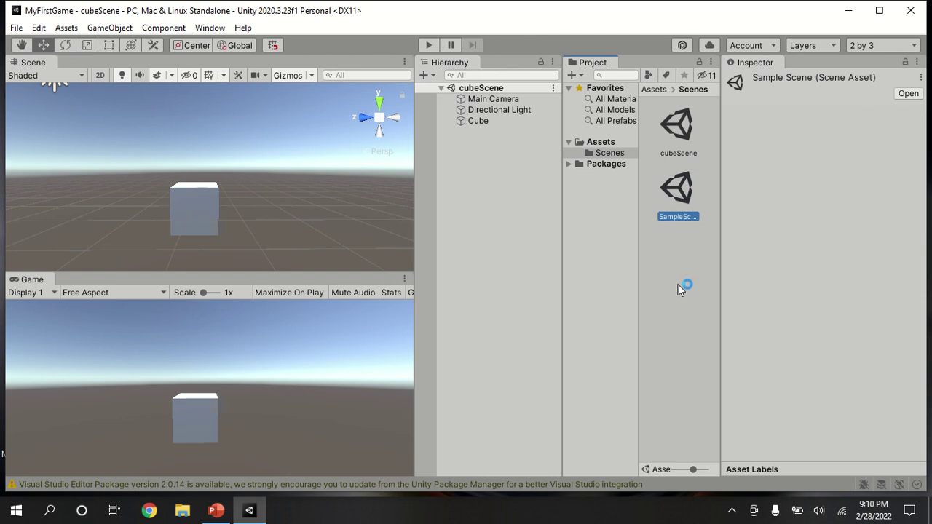
key(Delete)
click(515, 279)
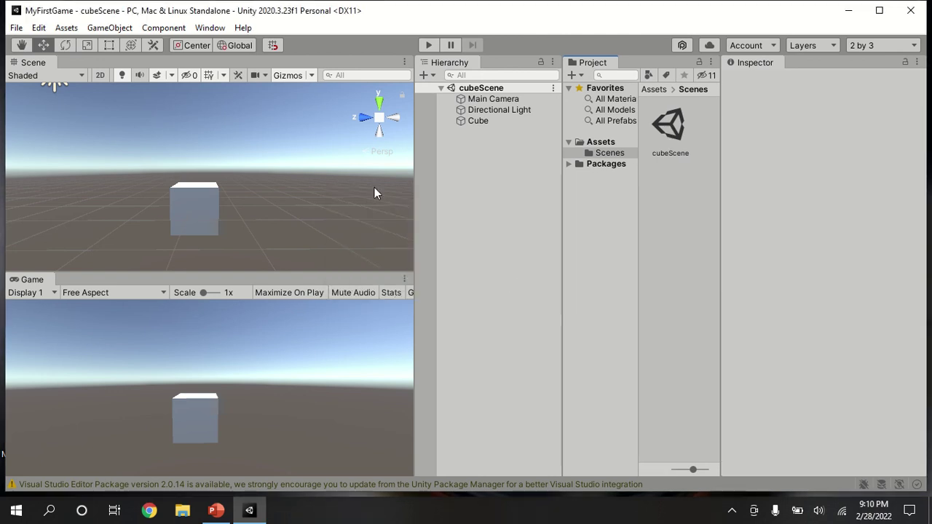
- Create a new folder named 'Materials' in the Assets folder
click(601, 142)
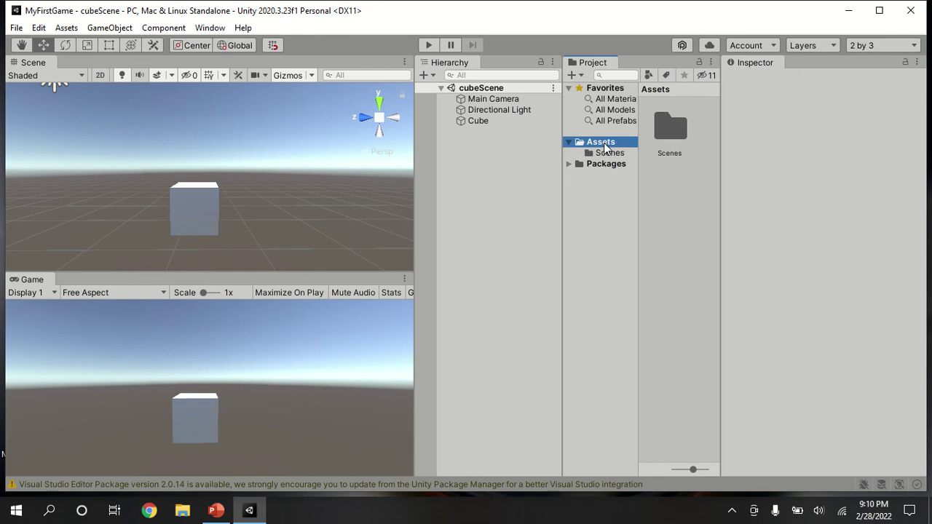
right_click(606, 144)
mouse_move(641, 138)
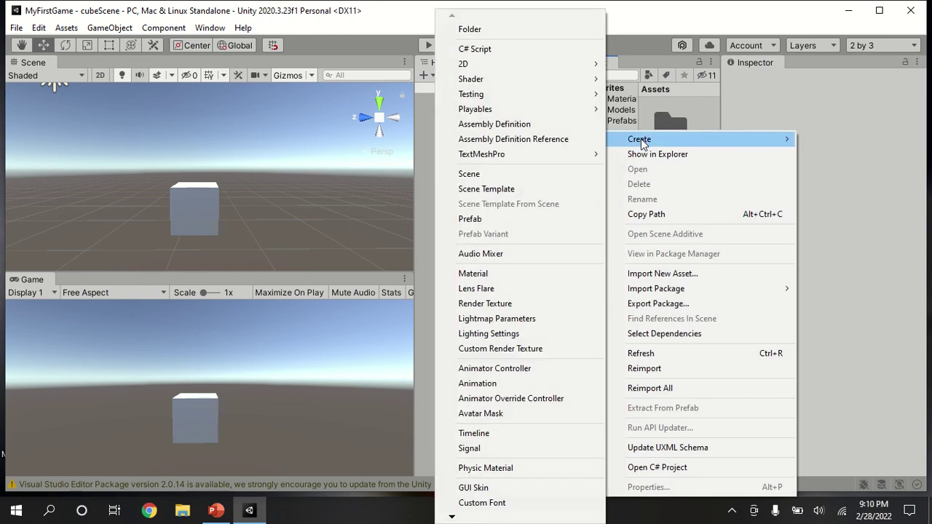
click(787, 84)
right_click(602, 145)
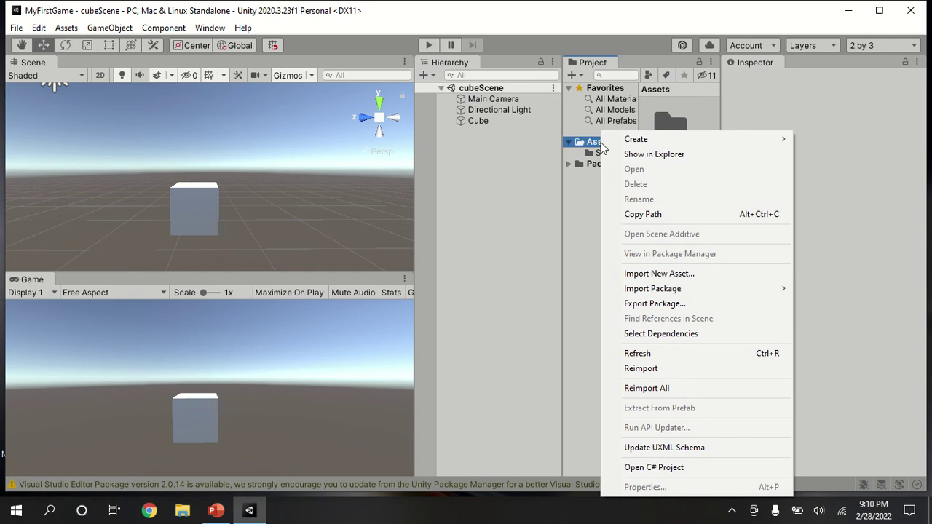
mouse_move(626, 140)
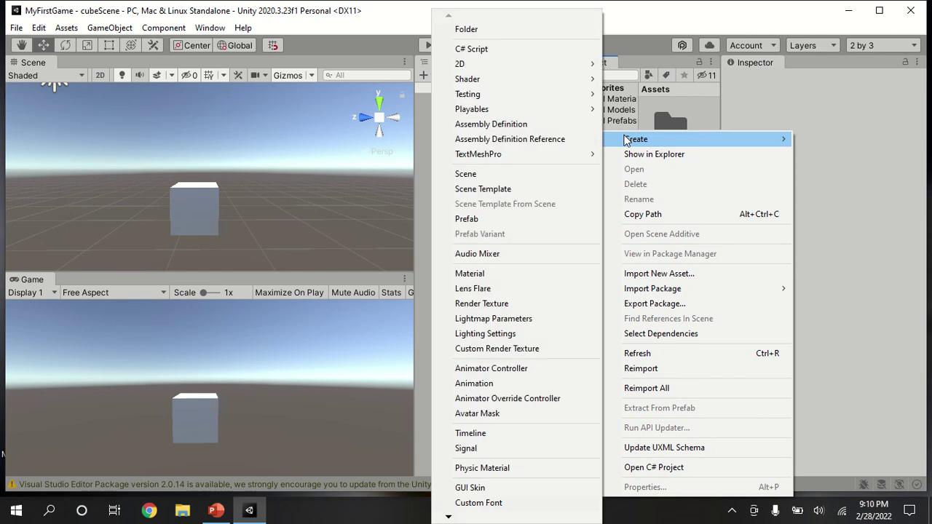
click(477, 29)
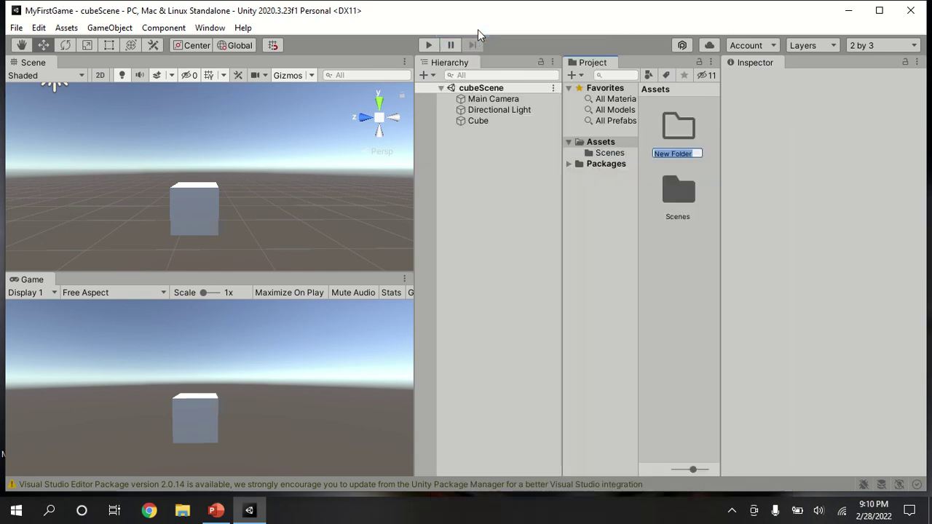
text(Materials)
key(Return)
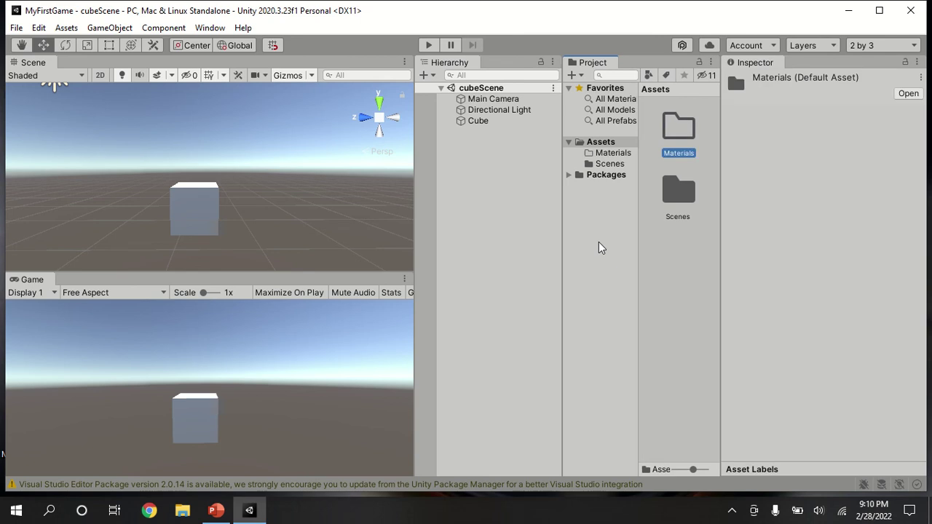
- Create a new material named 'red' in the Materials folder
click(612, 153)
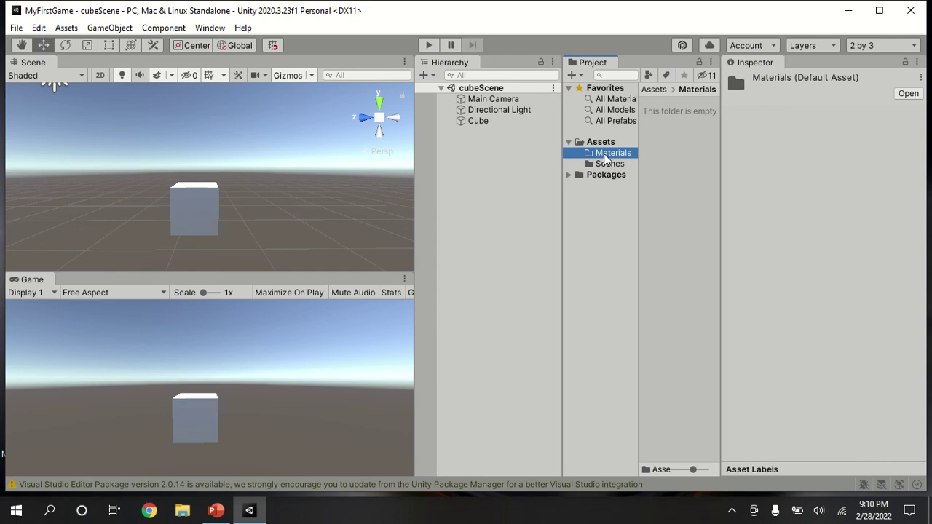
right_click(606, 156)
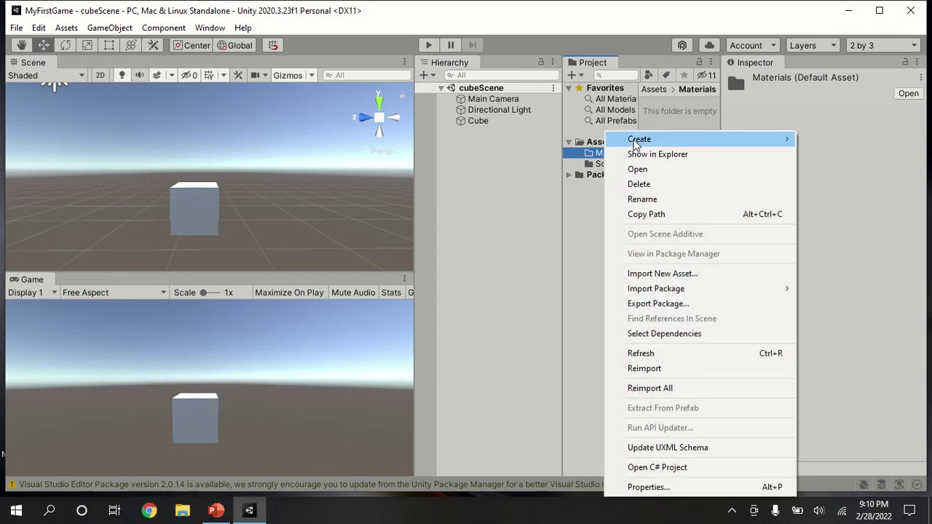
mouse_move(633, 144)
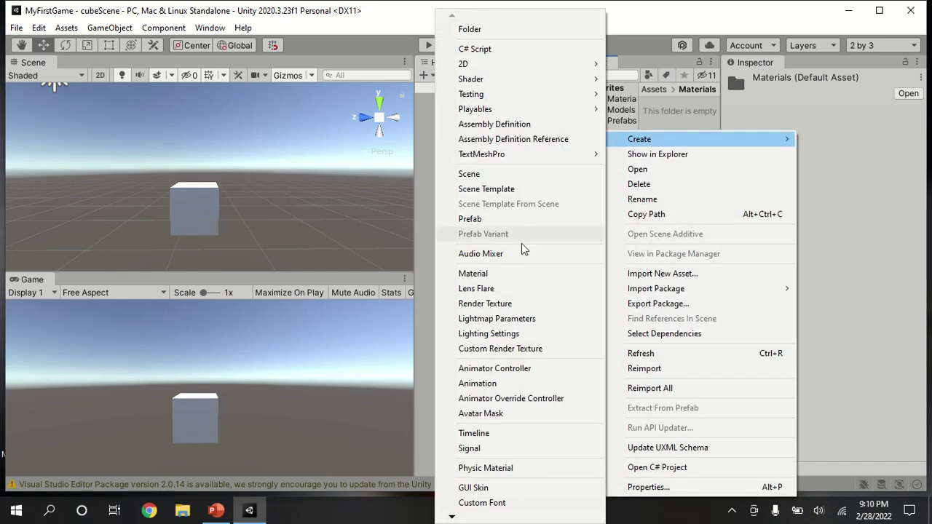
click(501, 274)
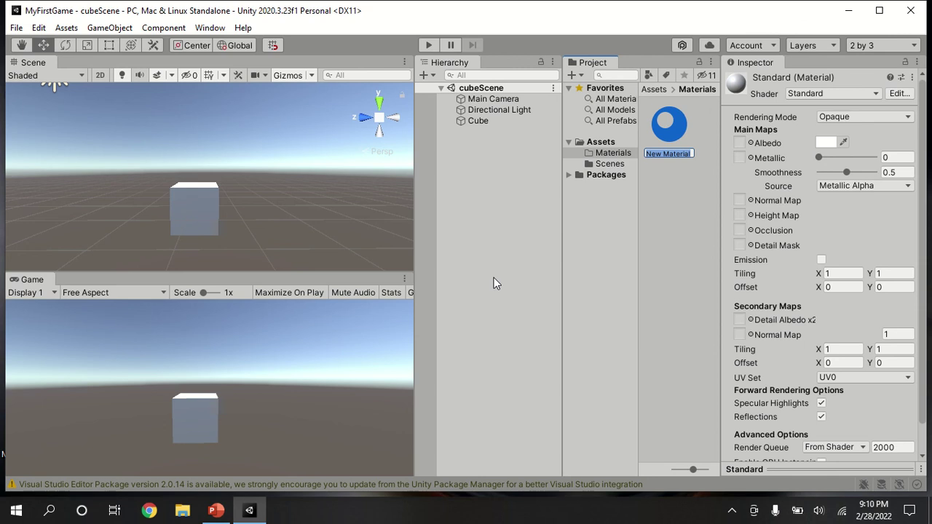
text(red)
key(Return)
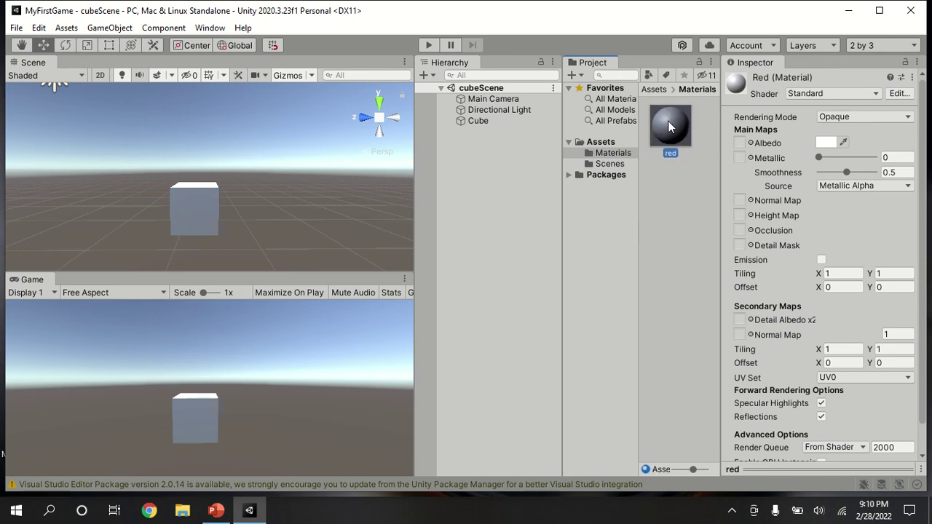
- Set the red material's Albedo colour to red (F14646) and drag it onto the Cube
click(492, 223)
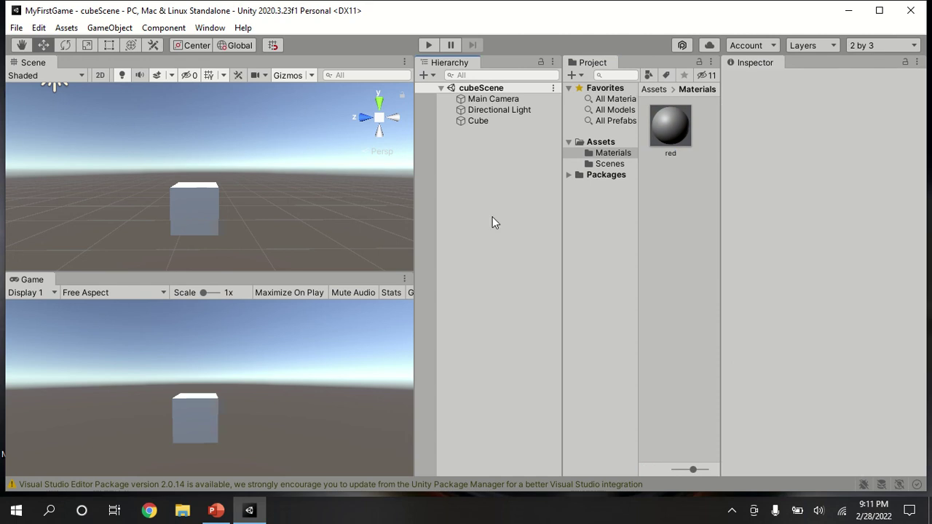
click(663, 128)
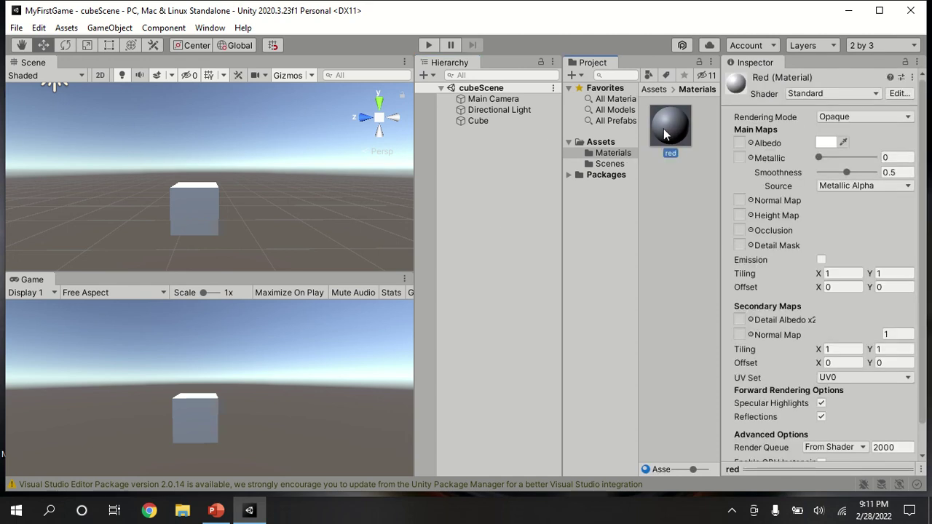
click(822, 145)
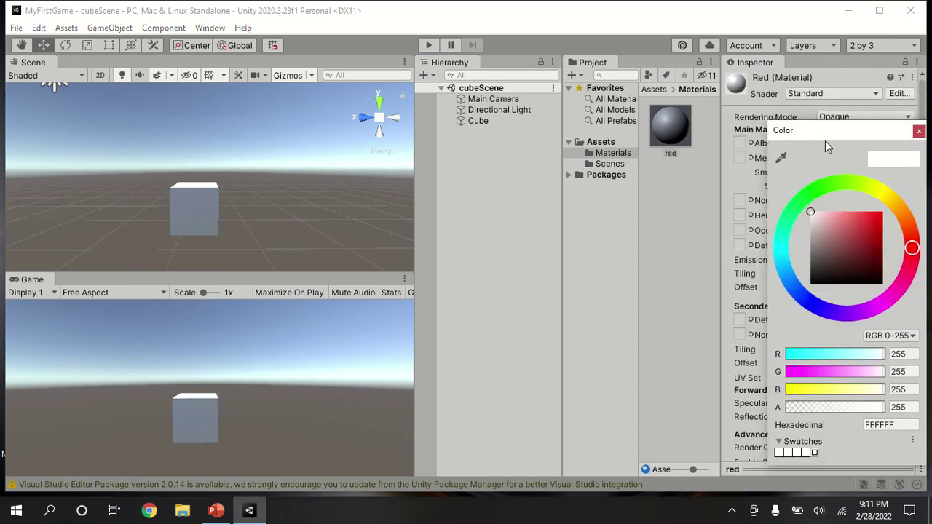
click(870, 217)
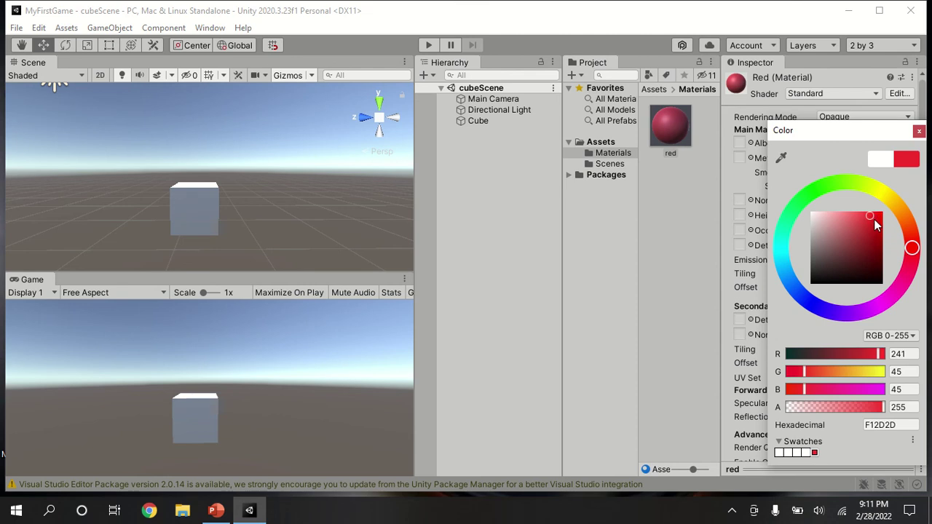
click(873, 221)
mouse_move(867, 230)
mouse_down()
mouse_move(873, 222)
mouse_move(864, 222)
mouse_up()
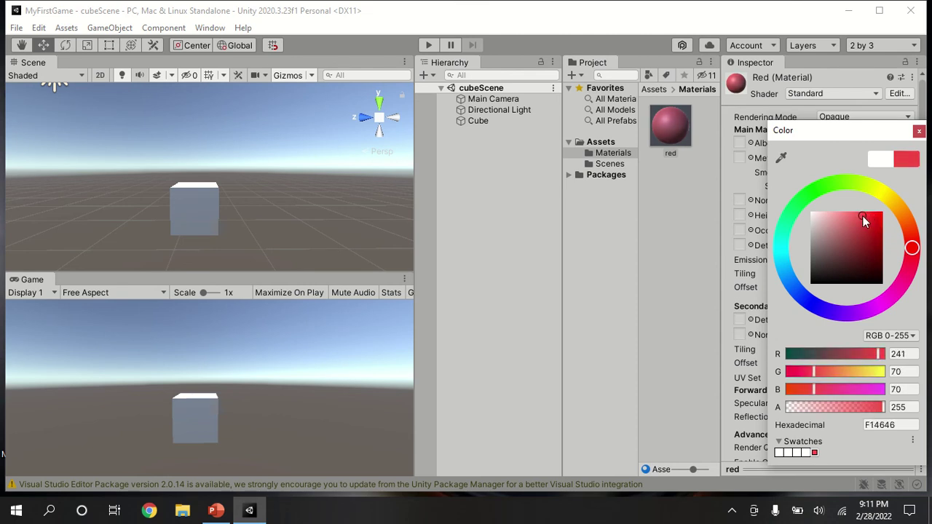
click(644, 227)
click(672, 125)
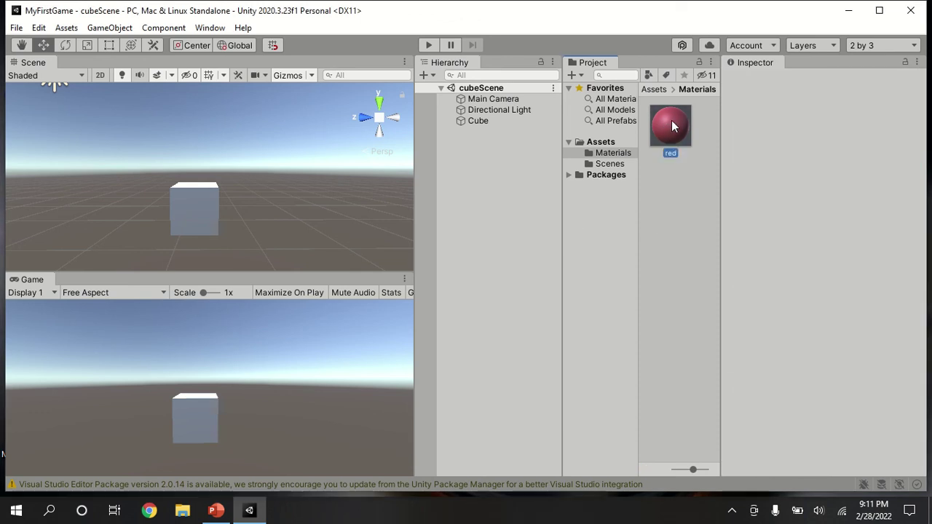
drag(671, 125, 212, 207)
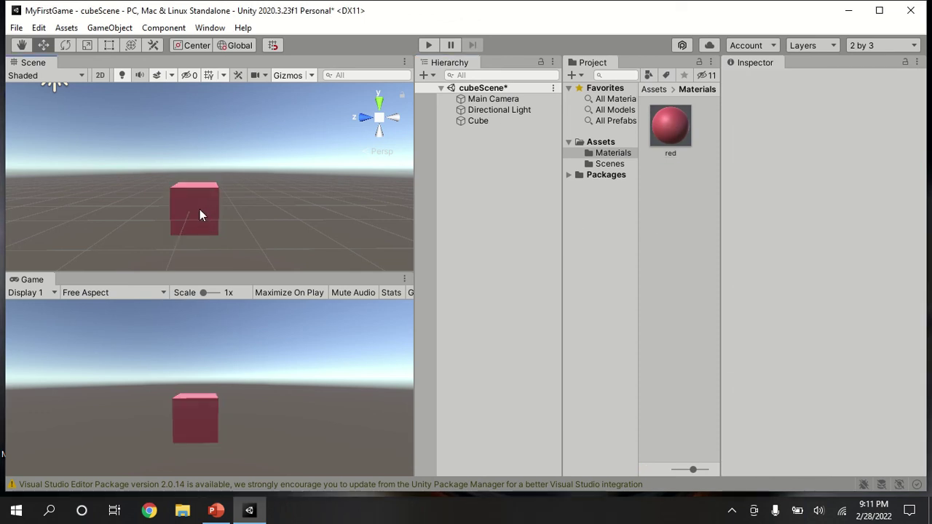
- Rotate the Directional Light with the Rotate tool to about 71.1, -15.2, 17.0
double_click(535, 111)
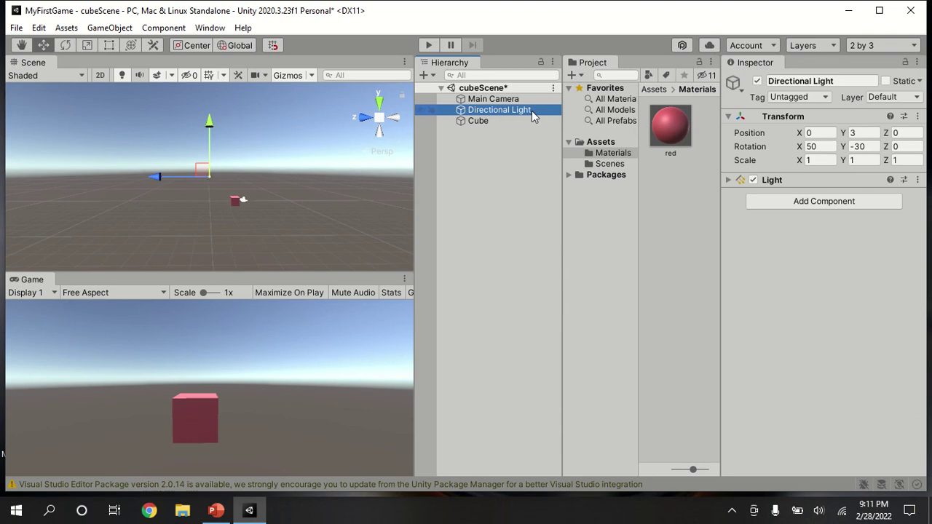
click(66, 46)
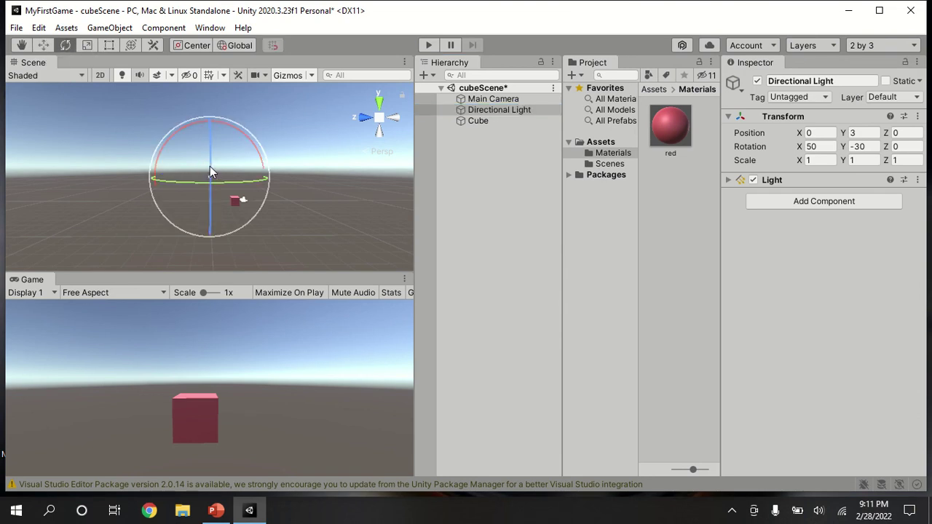
drag(205, 167, 222, 182)
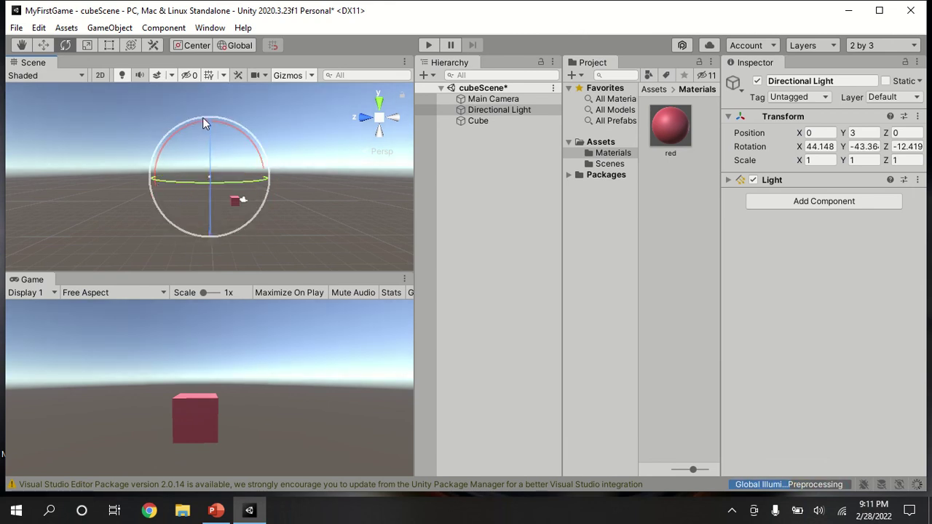
drag(203, 121, 201, 246)
click(435, 270)
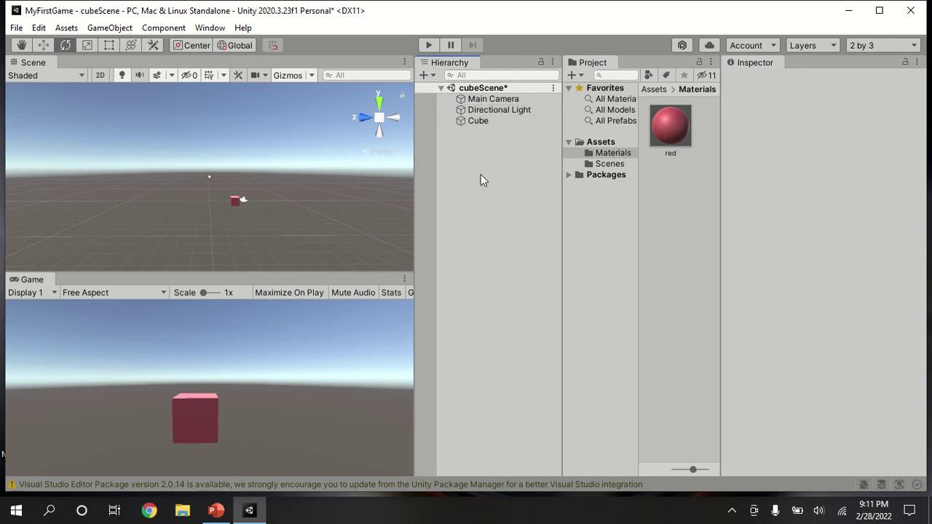
- Frame the Cube and add a Plane via GameObject > 3D Object > Plane beneath it
double_click(478, 121)
scroll(180, 159, down, 2)
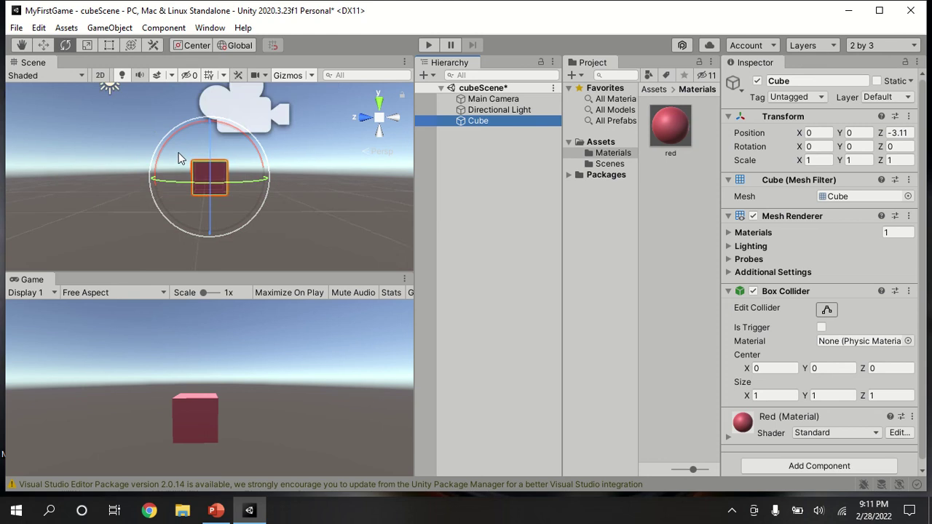
scroll(180, 158, down, 3)
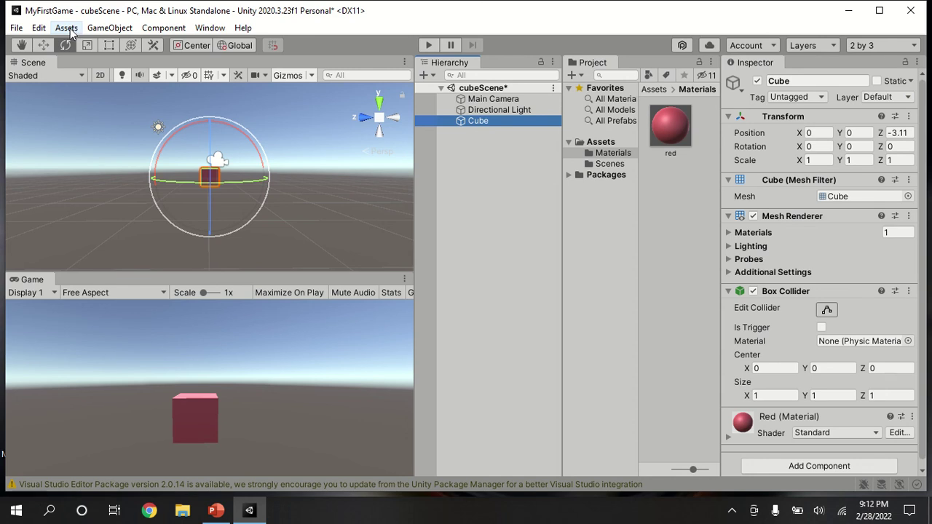
click(109, 28)
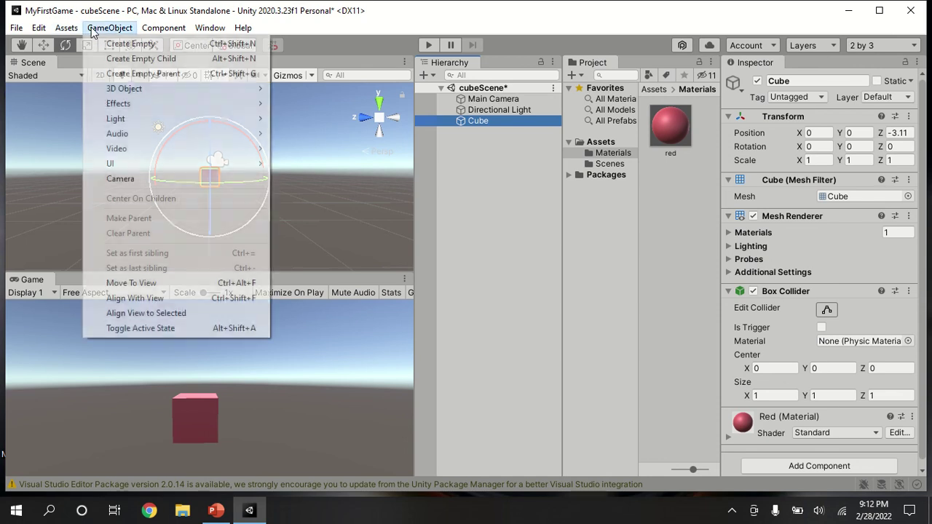
mouse_move(169, 94)
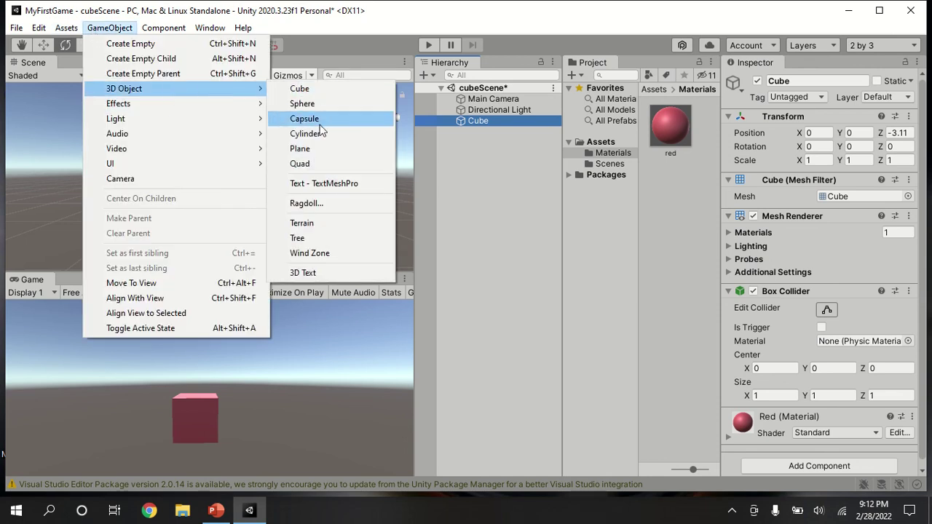
click(306, 149)
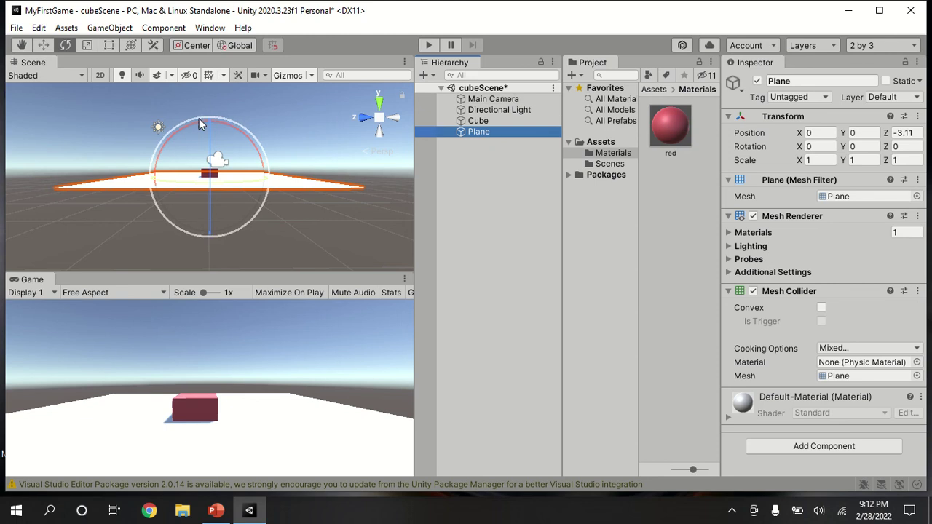
click(221, 182)
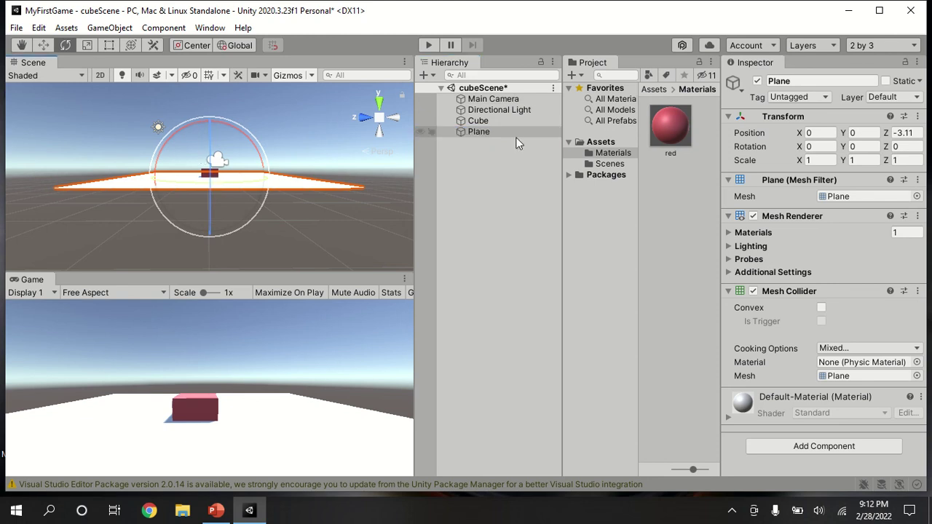
- Move the Cube up to Position Y 0.5 so it sits on the Plane
click(477, 121)
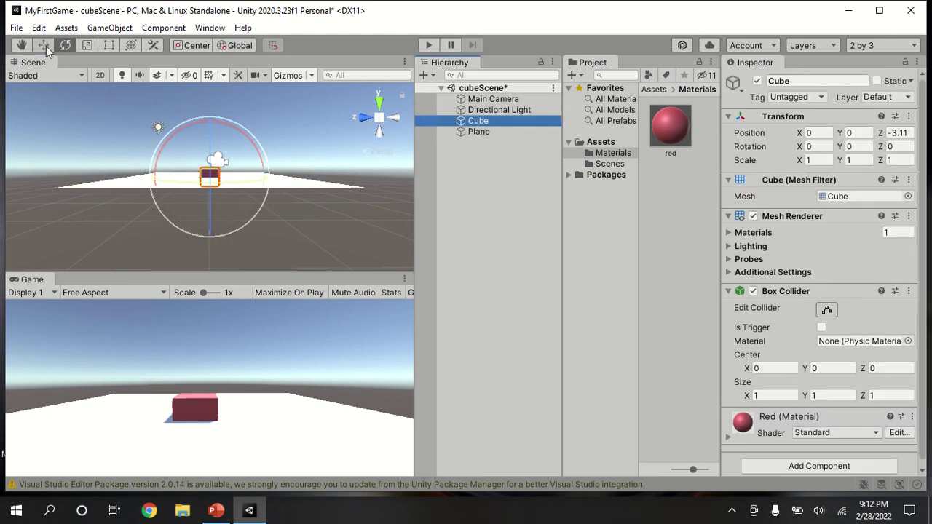
key(w)
mouse_move(211, 119)
mouse_down()
mouse_move(208, 94)
mouse_move(210, 118)
mouse_up()
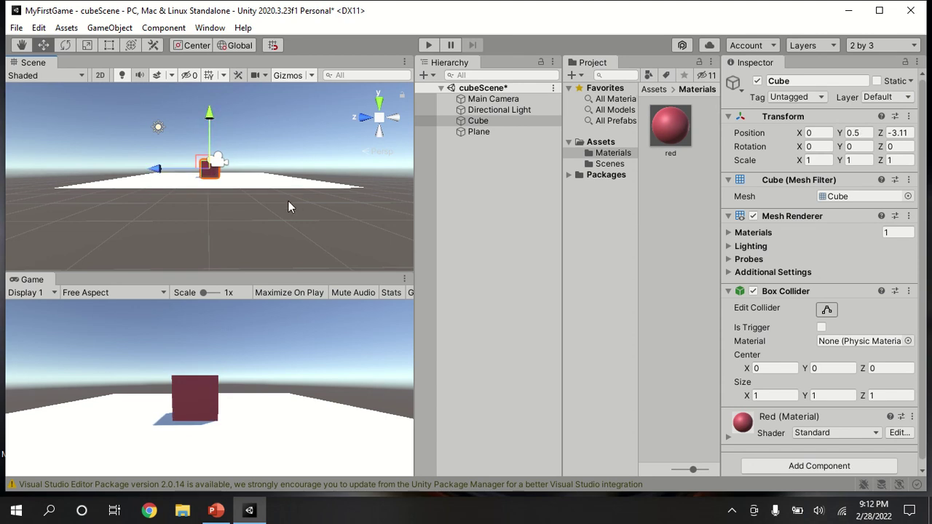
scroll(288, 207, up, 4)
middle_drag(289, 201, 276, 249)
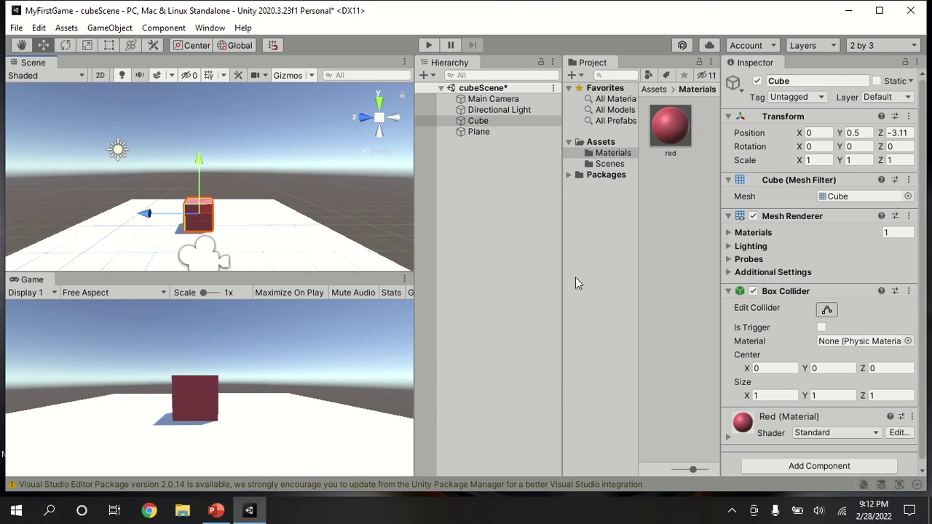
- Align the Main Camera with the Scene view, placing it at about -6.38, 2.42, -3.45
right_click(507, 102)
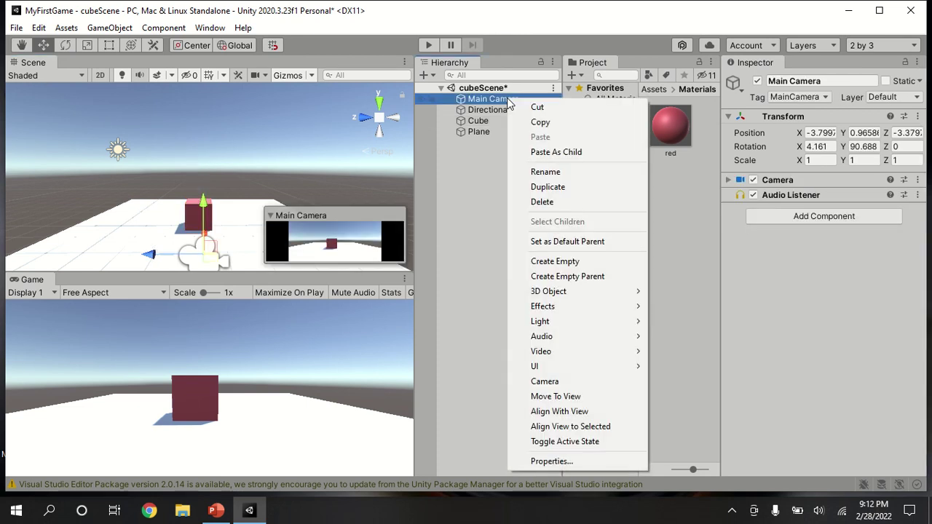
click(589, 411)
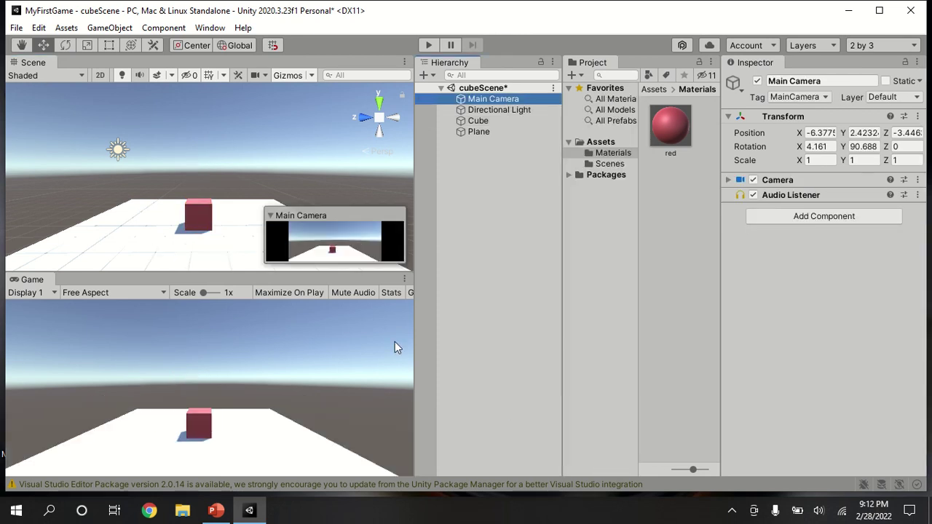
click(485, 331)
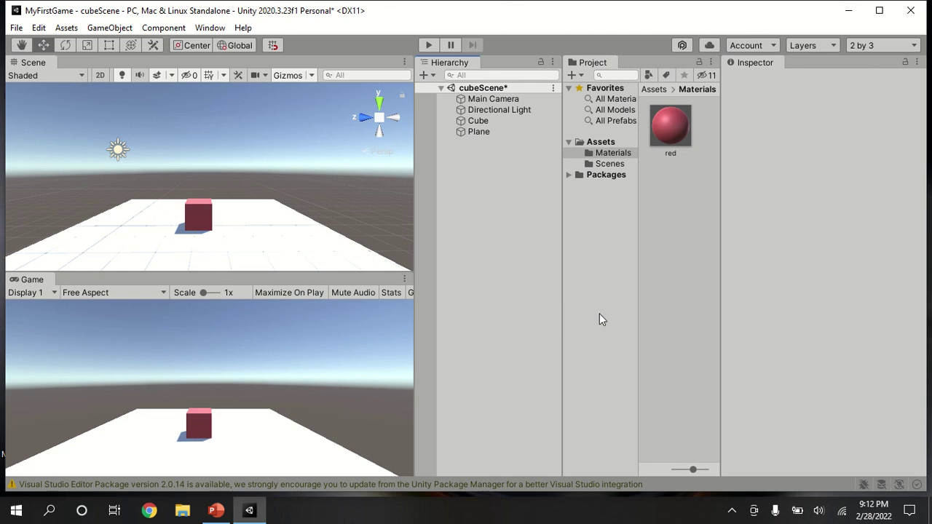
- Import the grass image from Pictures/unity_Textures as a new asset
click(71, 26)
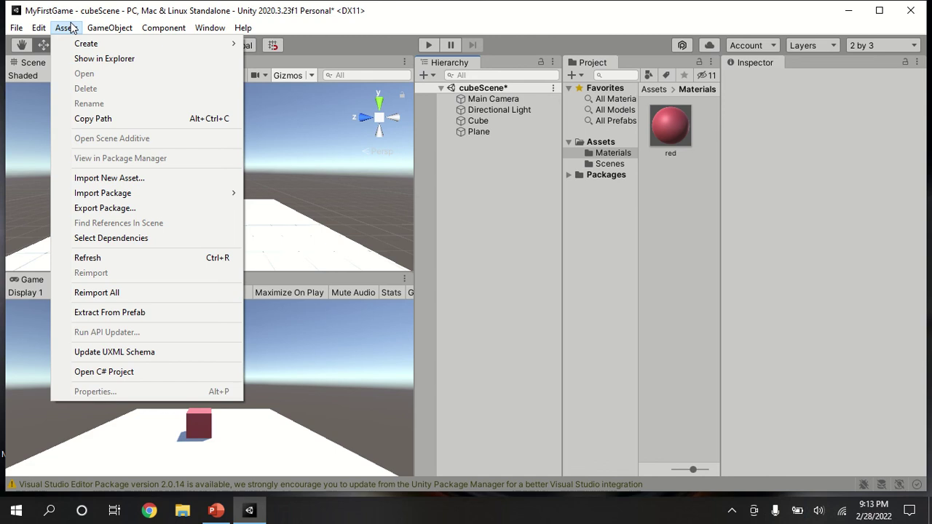
click(67, 28)
click(72, 29)
click(102, 179)
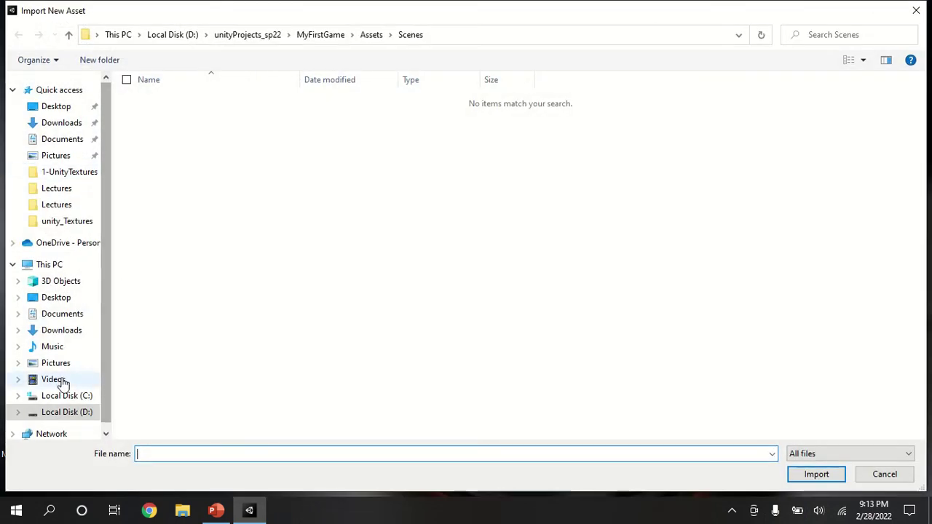
click(60, 364)
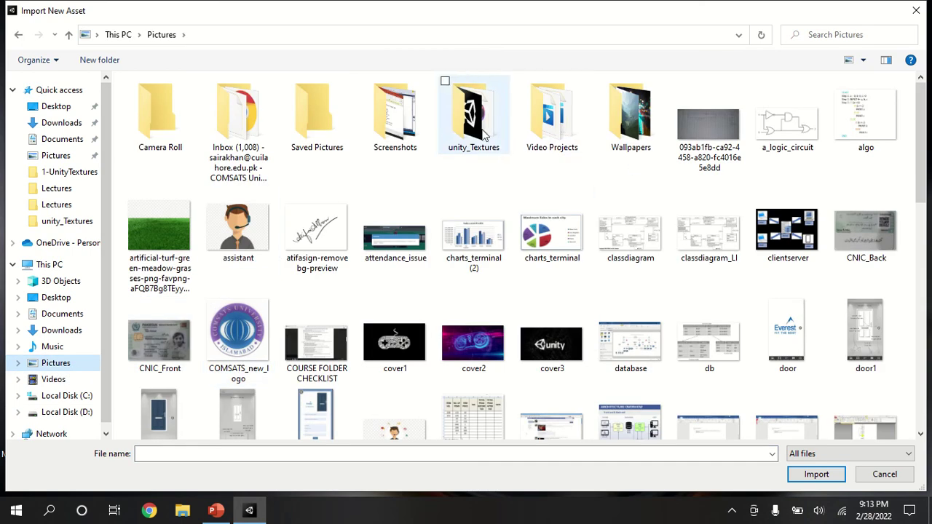
double_click(473, 116)
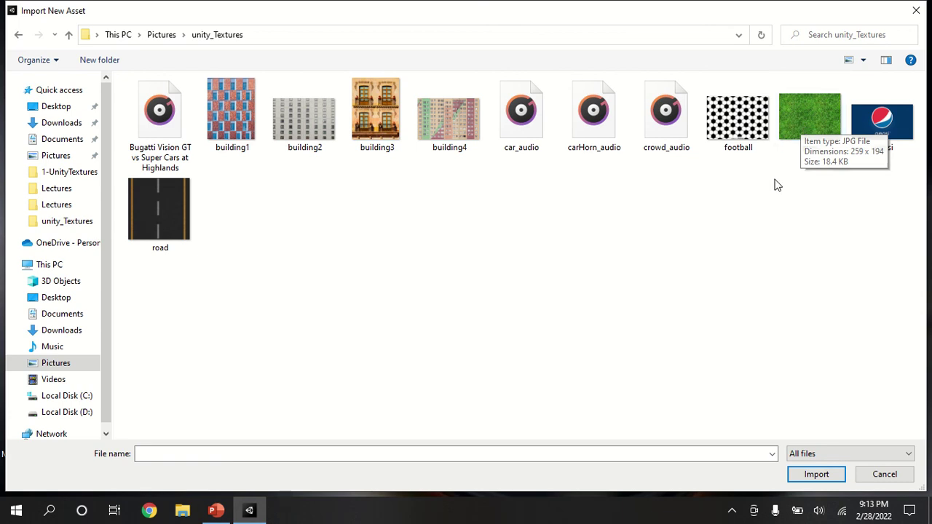
double_click(807, 129)
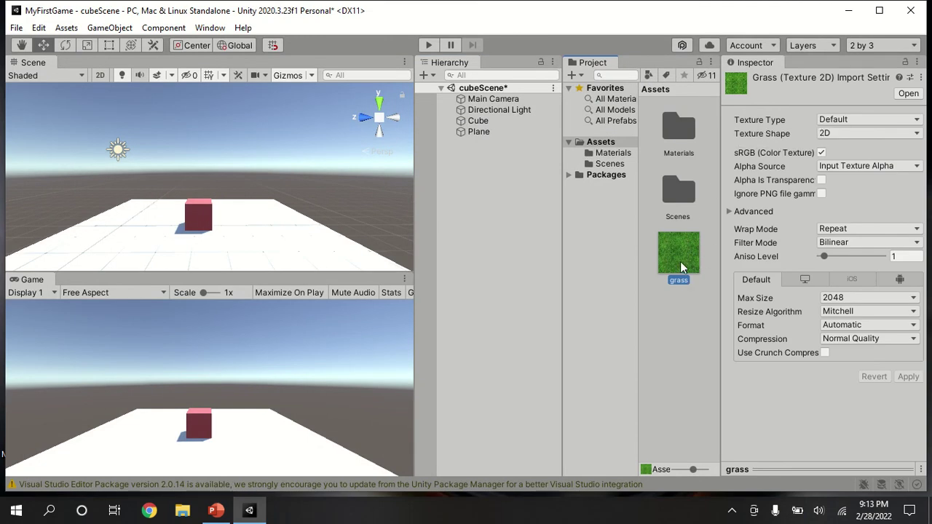
- Create a new folder named 'texture' in Assets
right_click(608, 141)
mouse_move(648, 142)
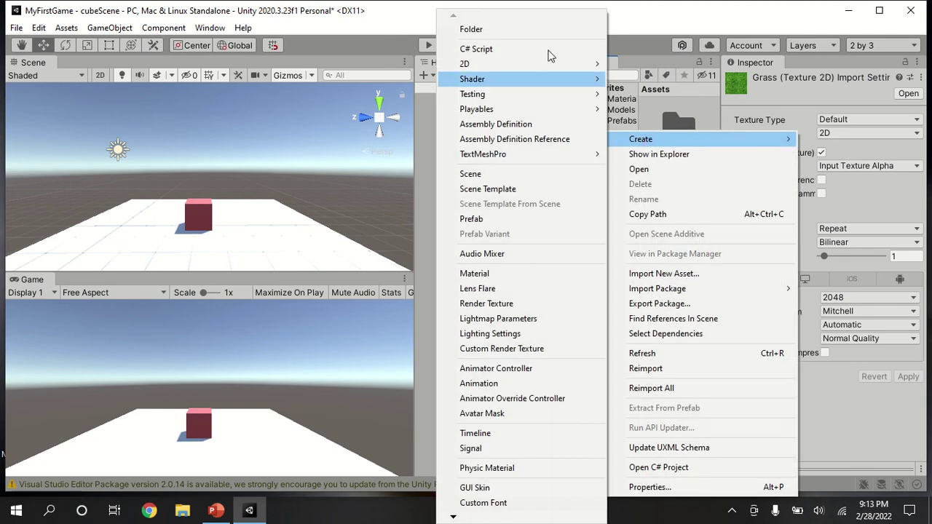
click(490, 34)
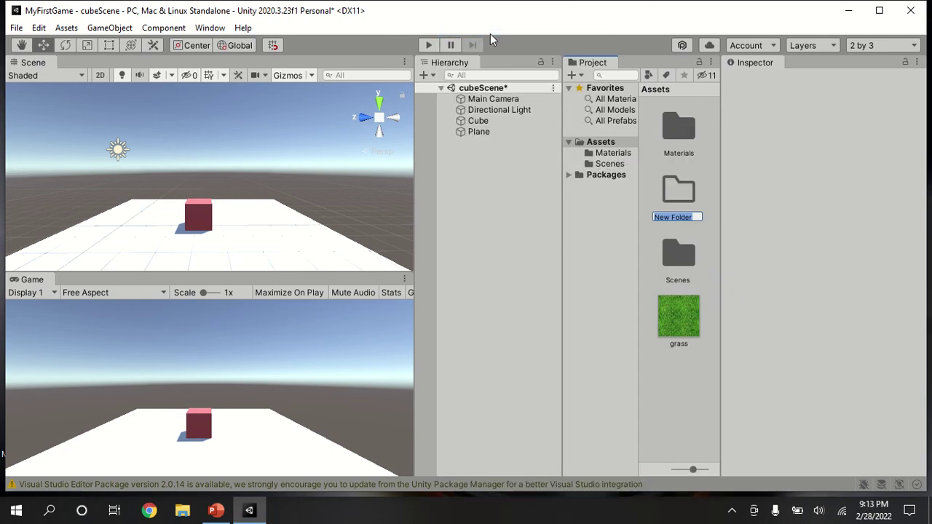
text(texture)
key(Return)
- Move the grass image into the texture folder and apply it to the Plane
click(671, 333)
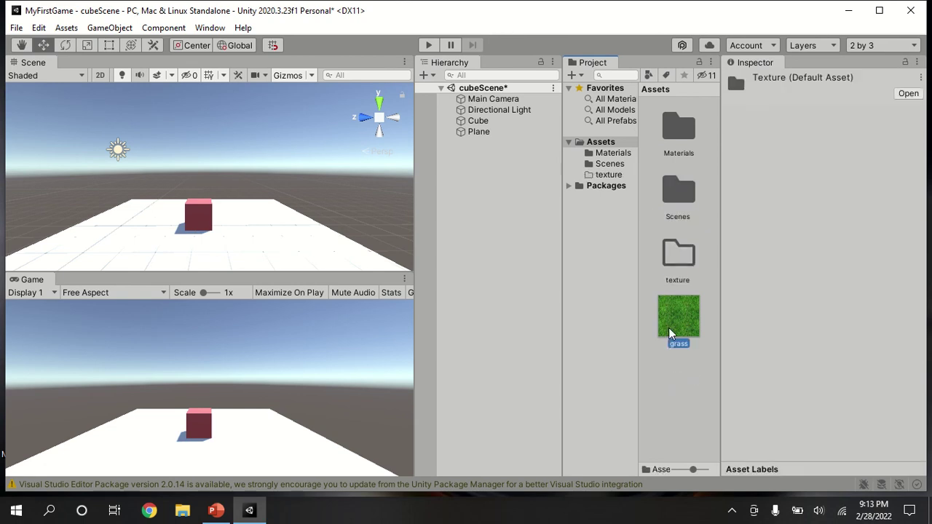
drag(671, 333, 672, 251)
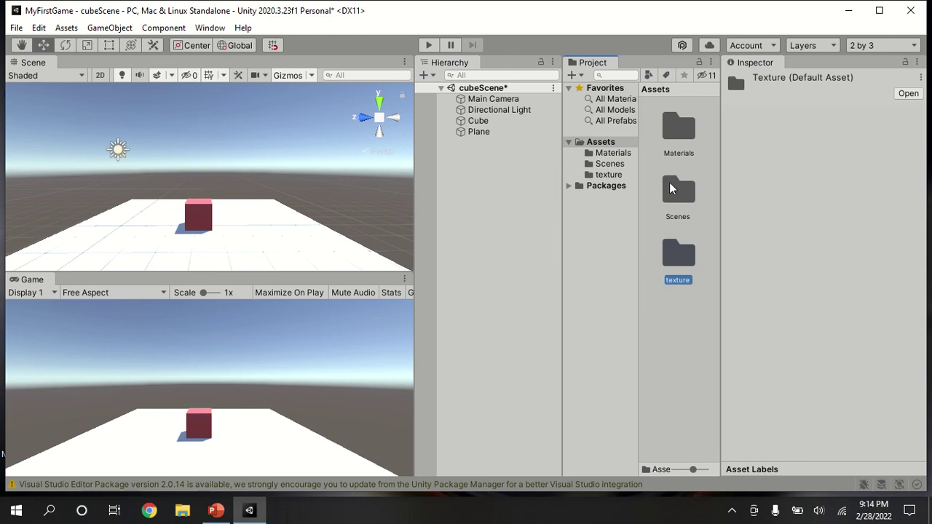
drag(670, 149, 277, 235)
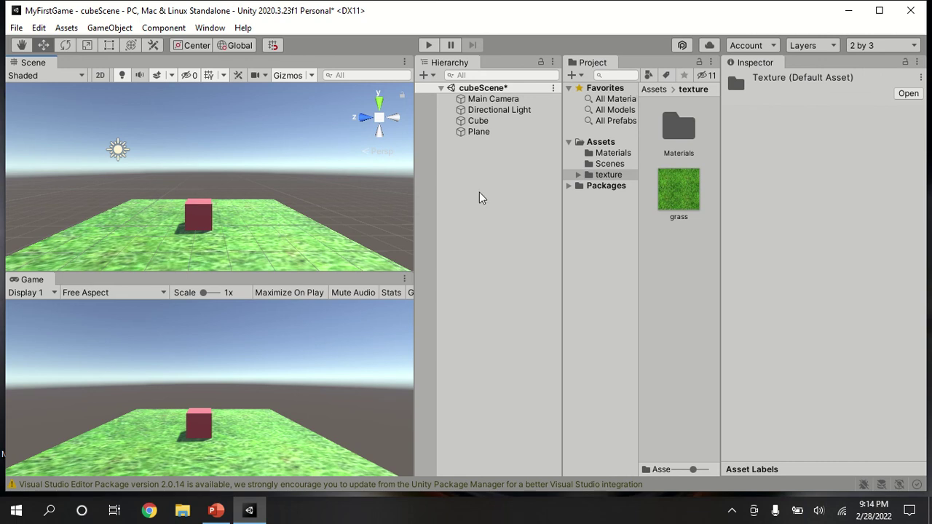
- Rename the Plane in the Hierarchy to 'ground'
click(500, 136)
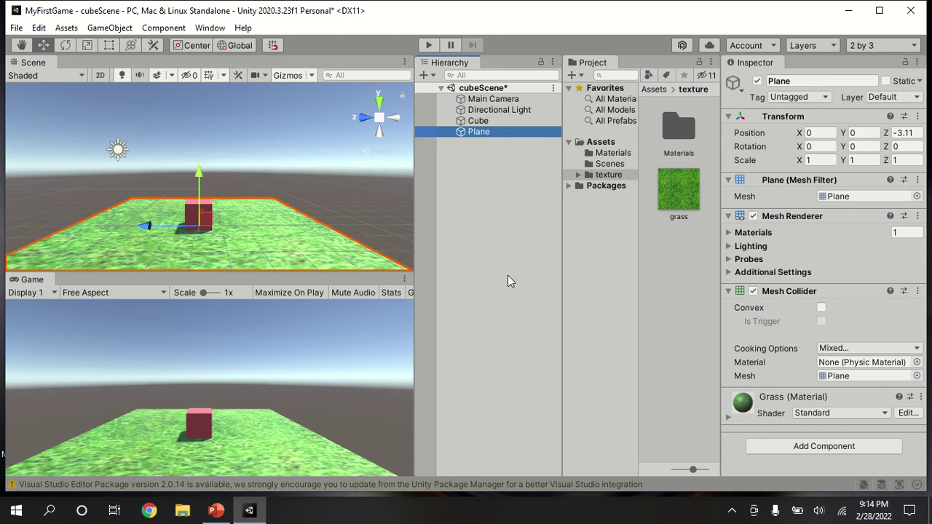
click(471, 227)
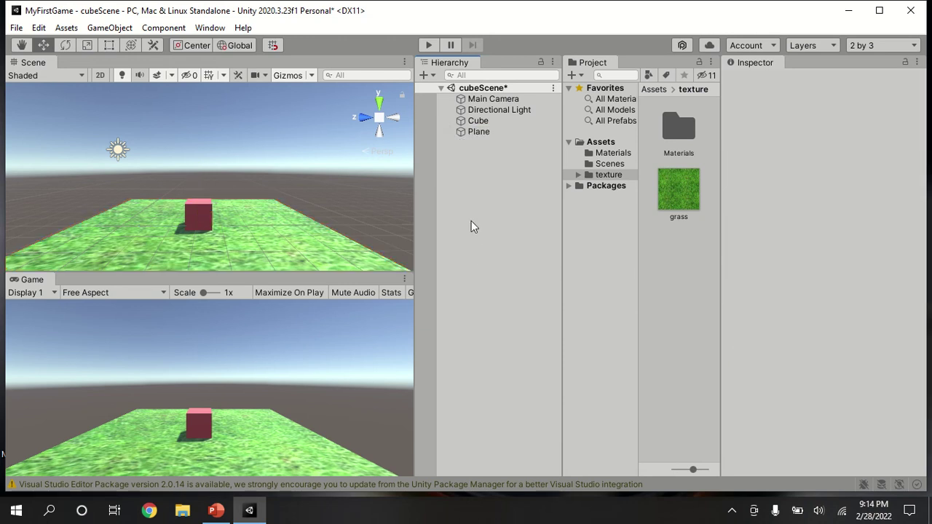
click(484, 131)
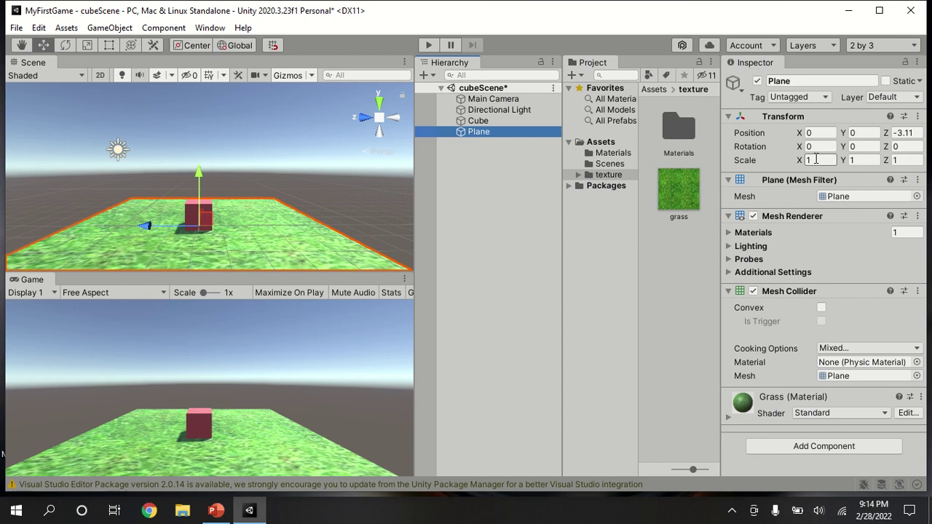
right_click(497, 195)
right_click(475, 134)
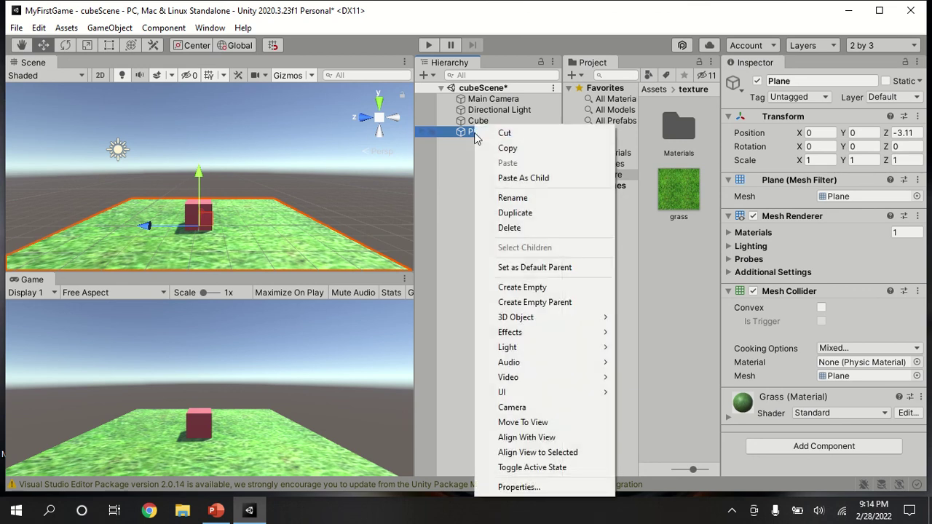
click(513, 198)
text(ground)
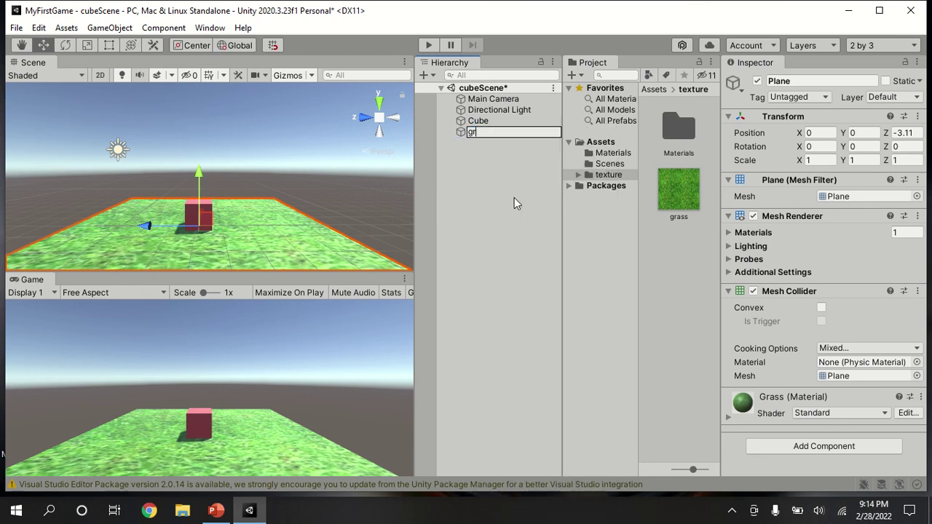
click(514, 197)
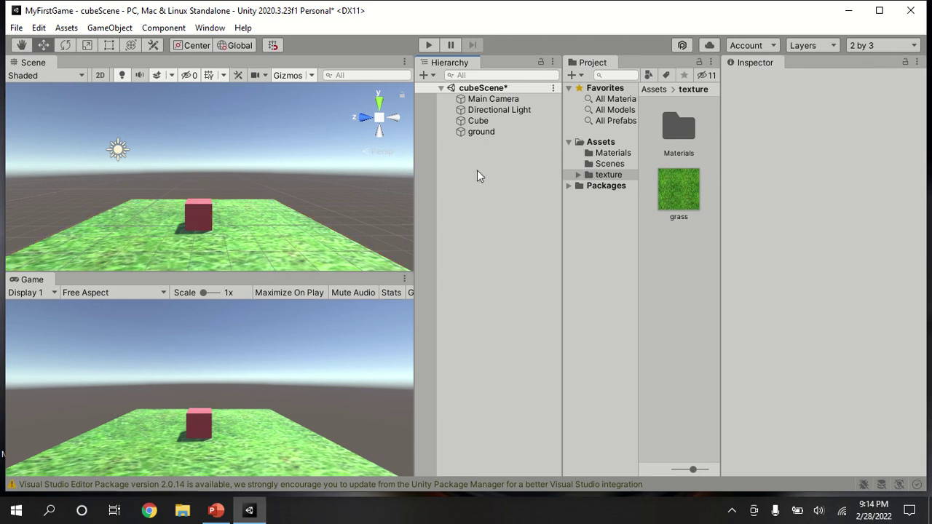
- Set the ground's Scale X to 5, then orbit the Scene view toward the cube
click(490, 132)
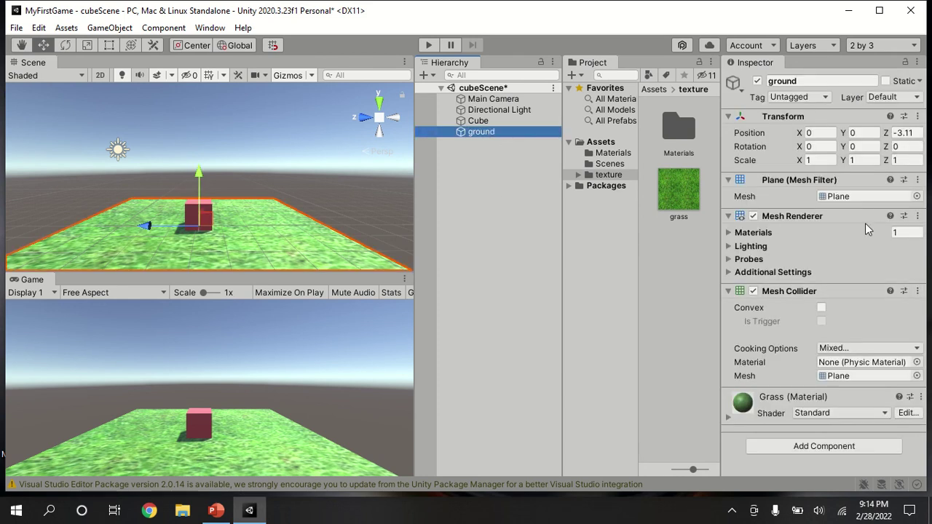
click(820, 159)
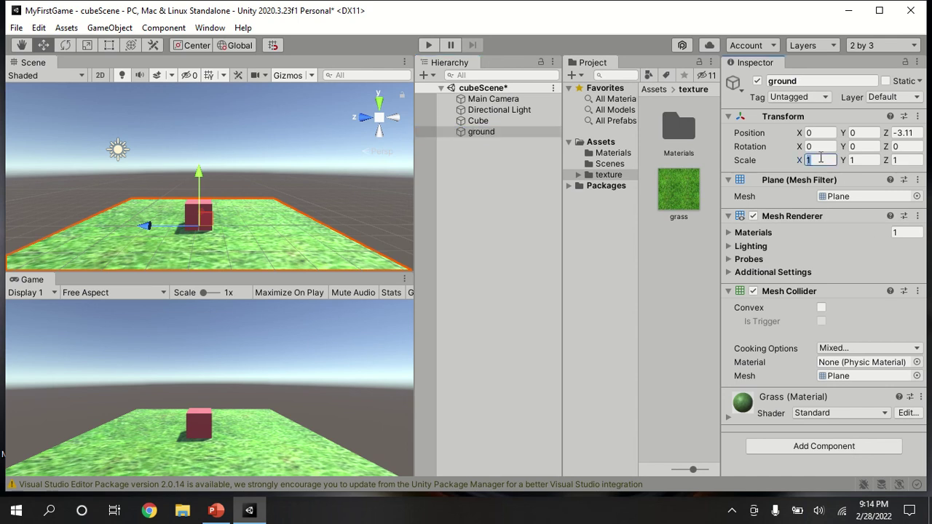
text(5)
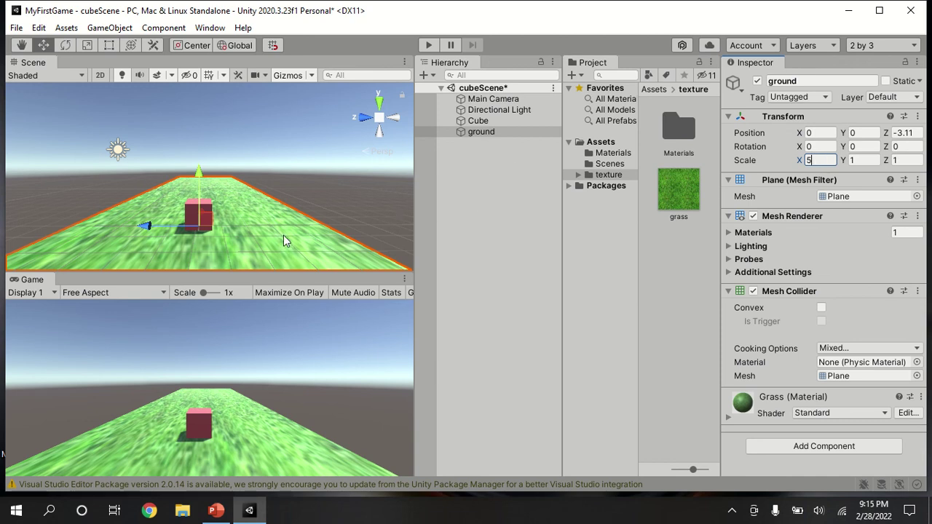
right_drag(228, 217, 230, 218)
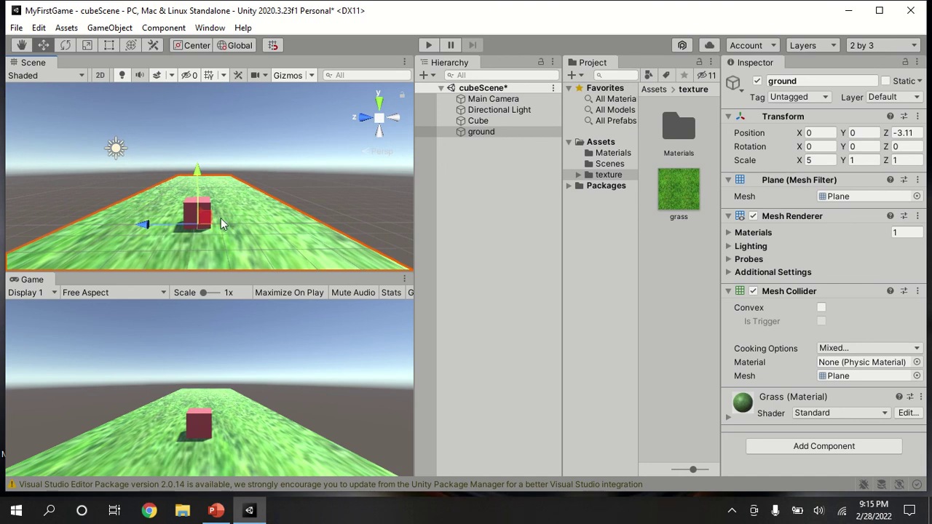
right_drag(229, 213, 322, 211)
right_drag(260, 243, 304, 235)
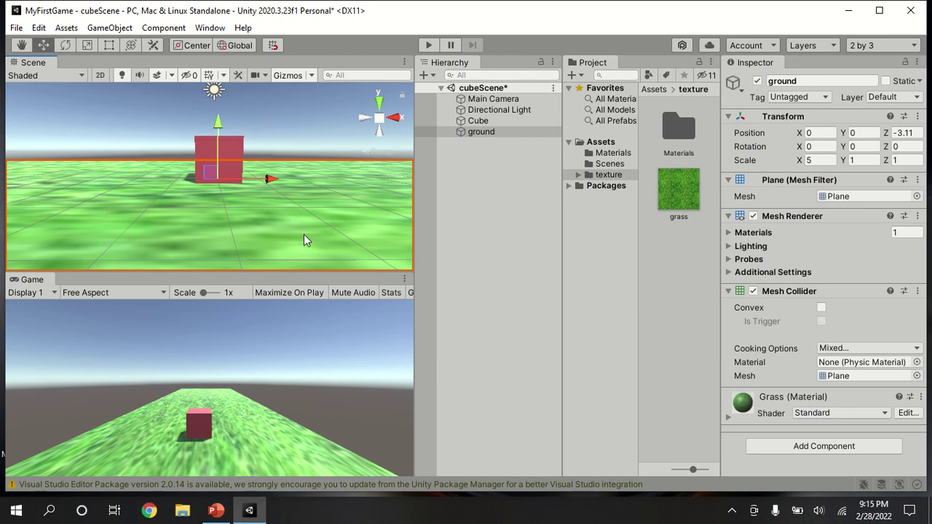
- Align the Main Camera with the Scene view, then select the red Cube
right_click(507, 99)
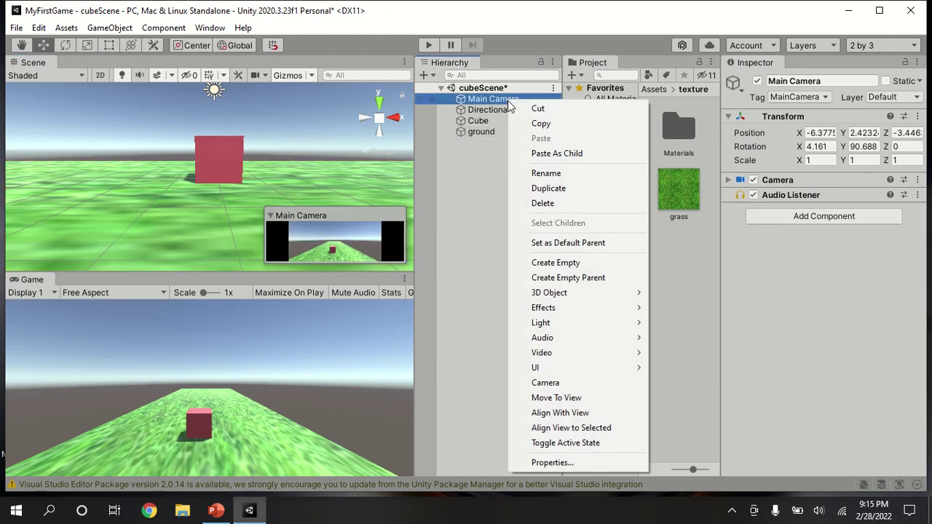
click(544, 412)
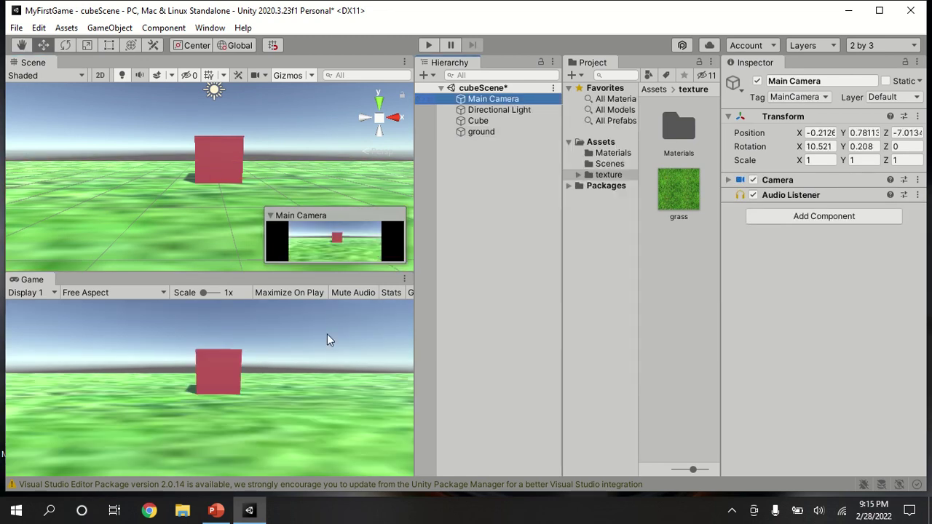
click(482, 239)
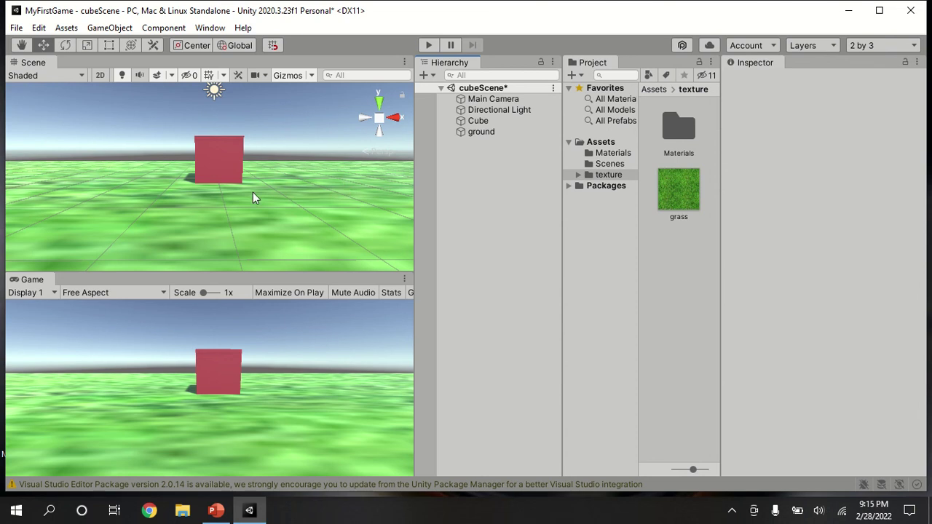
click(231, 173)
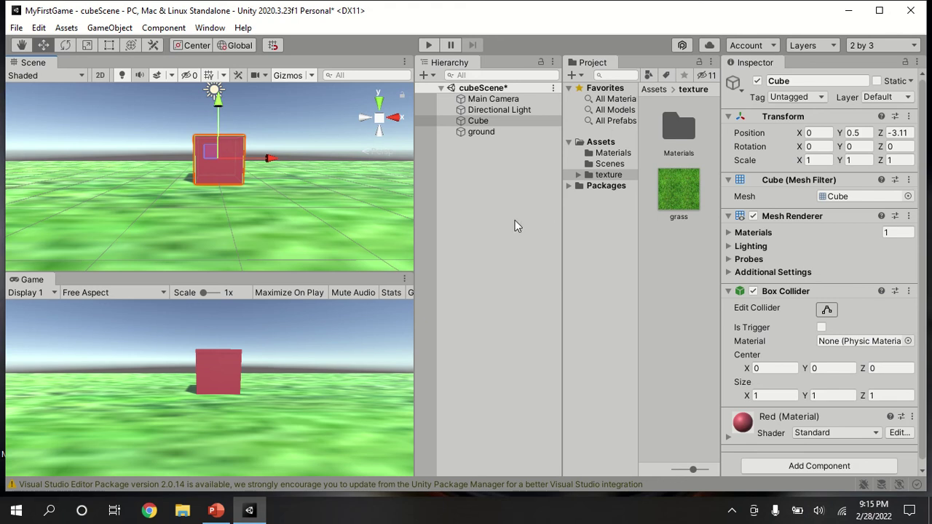
- Set the Cube's Position Z to -7 after trying a few values
middle_drag(209, 204, 222, 228)
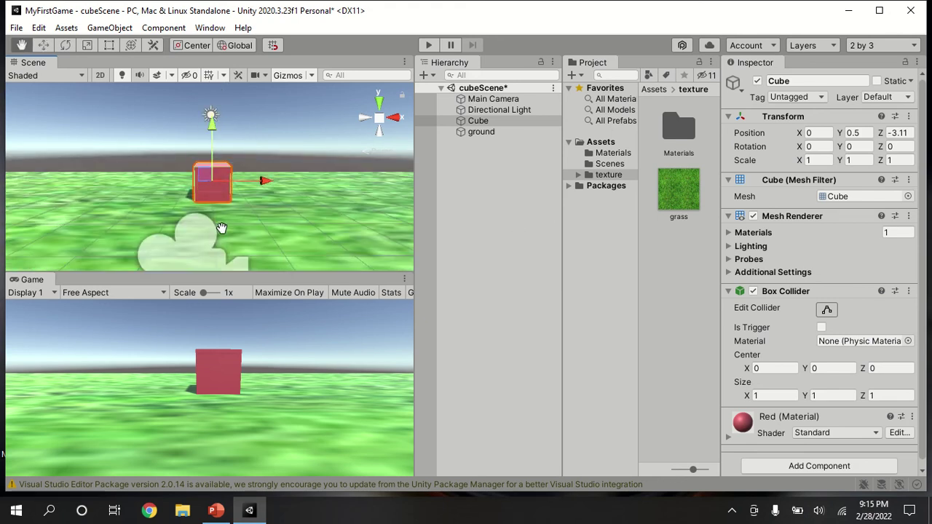
scroll(222, 229, down, 2)
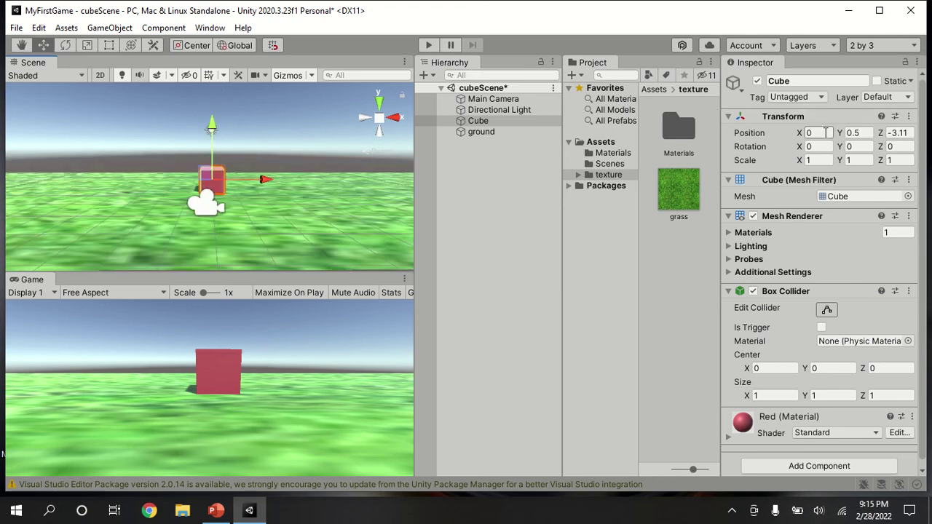
click(501, 122)
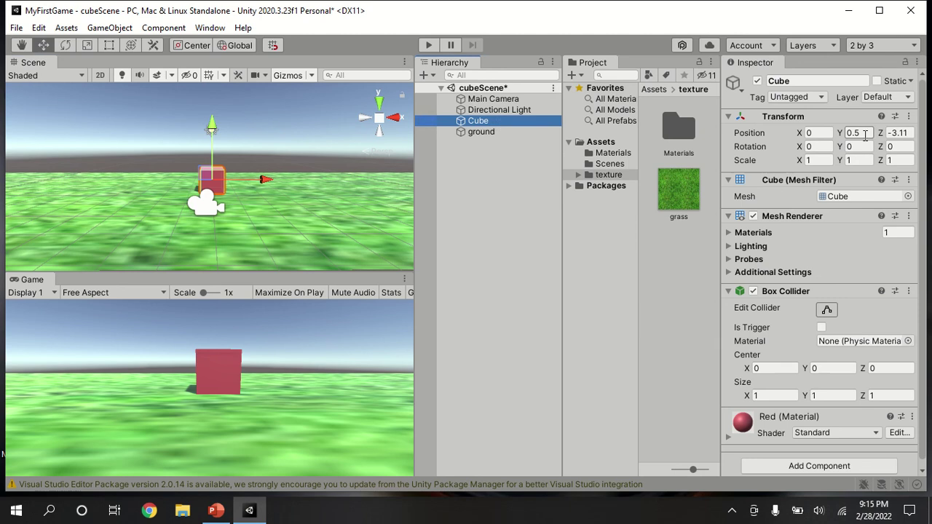
click(909, 132)
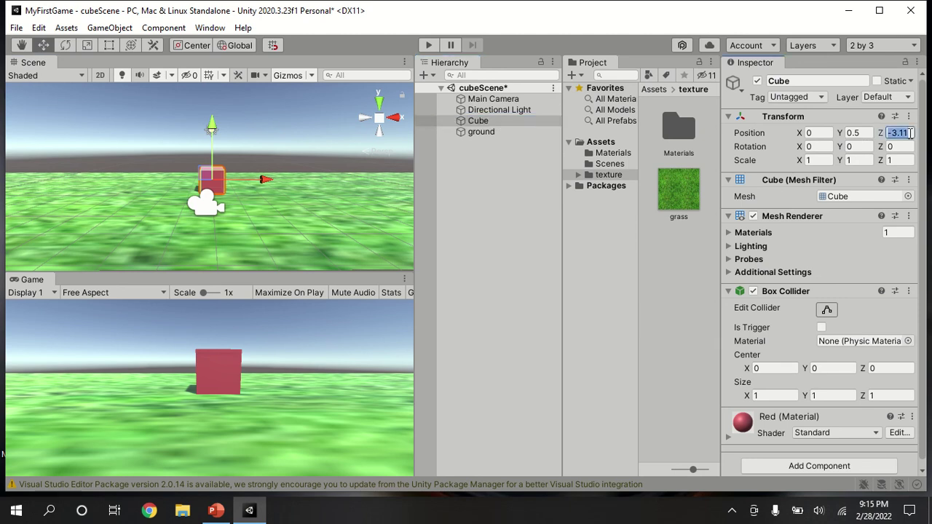
key(BackSpace)
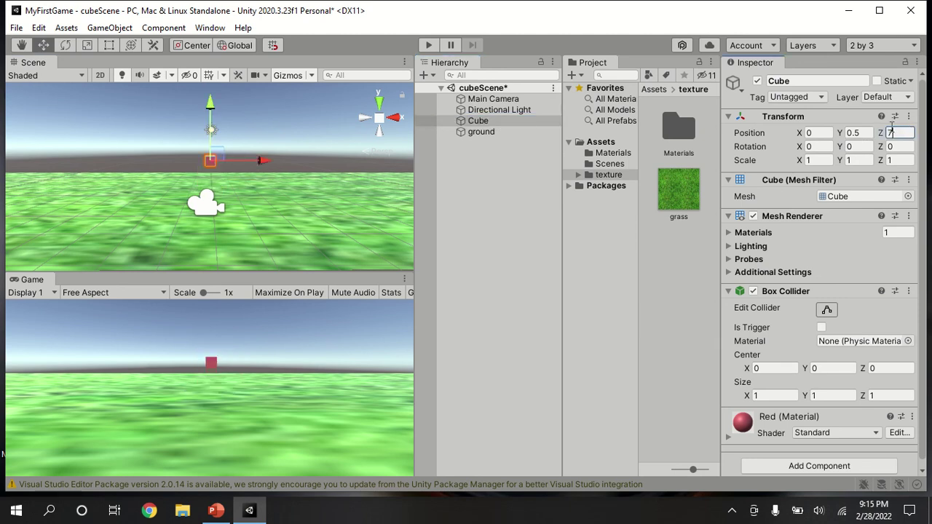
text(-10)
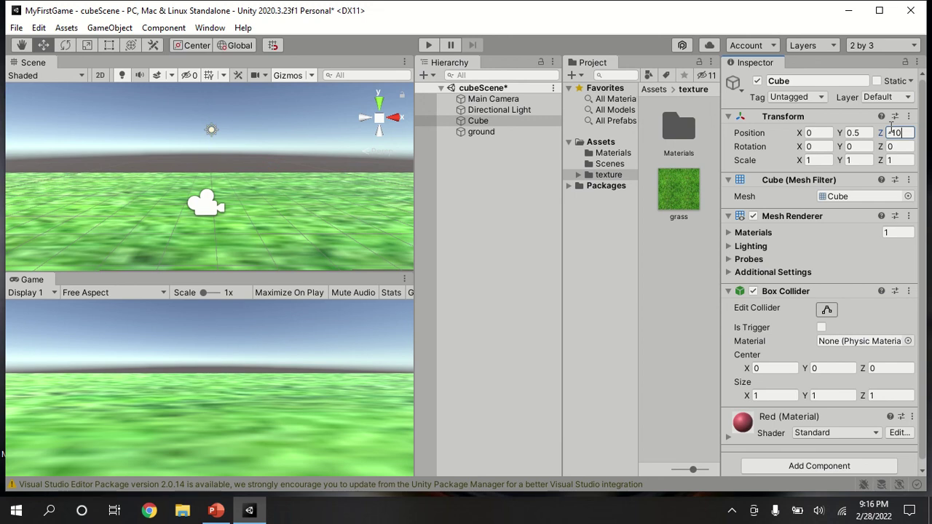
key(BackSpace)
key(BackSpace)
key(BackSpace)
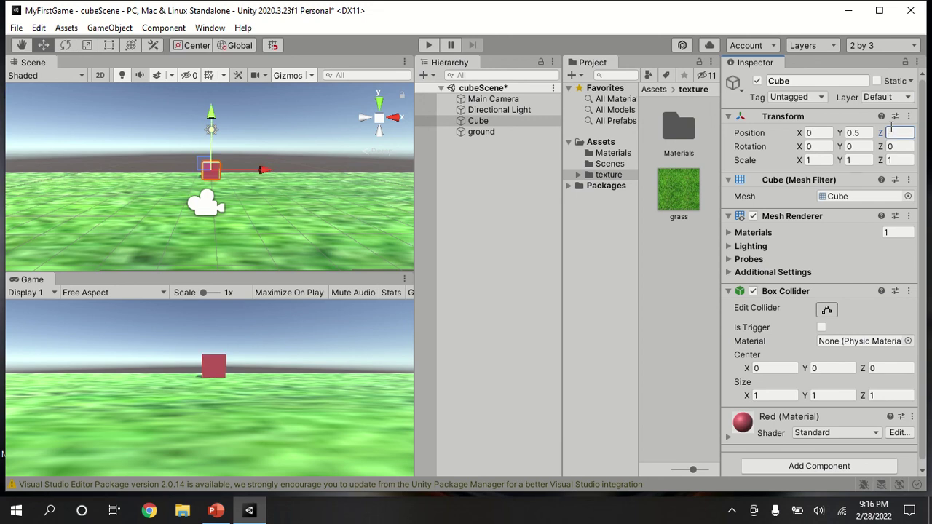
text(6)
key(BackSpace)
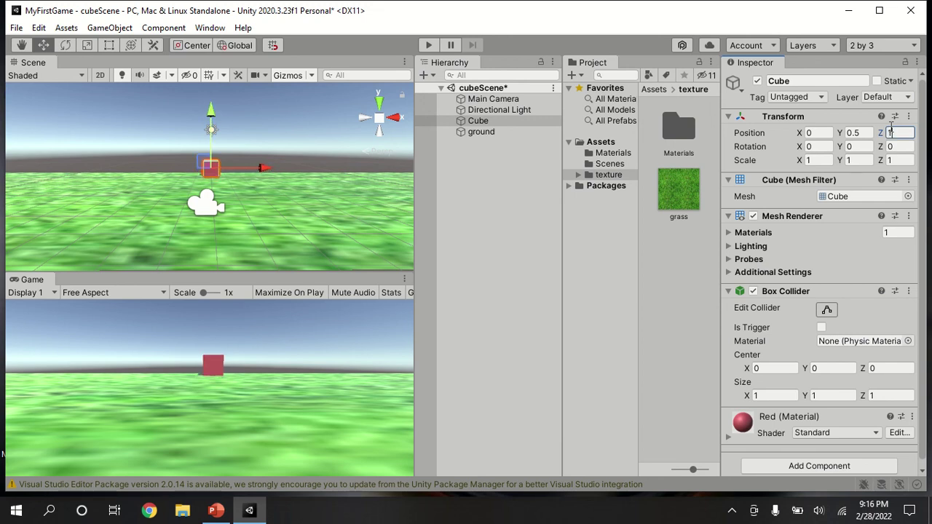
text(8)
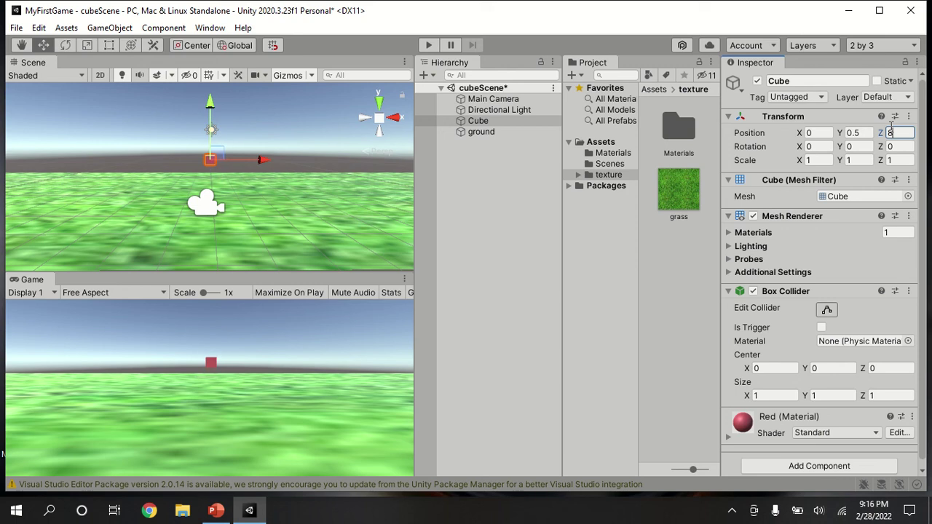
key(BackSpace)
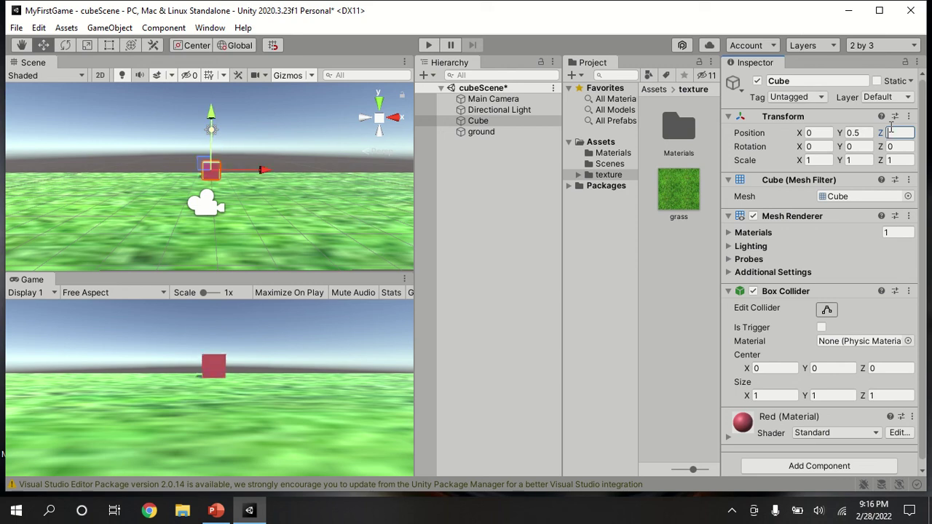
text(-10)
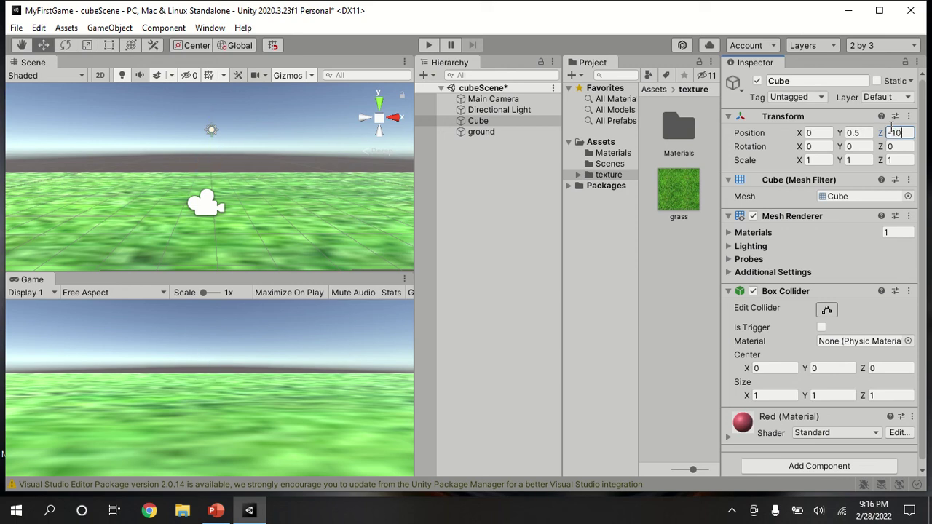
key(BackSpace)
key(BackSpace)
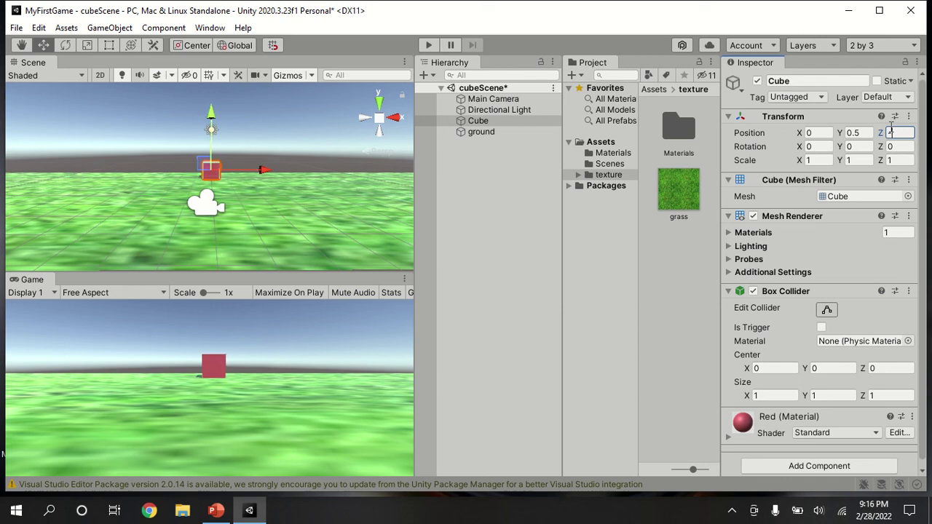
text(7)
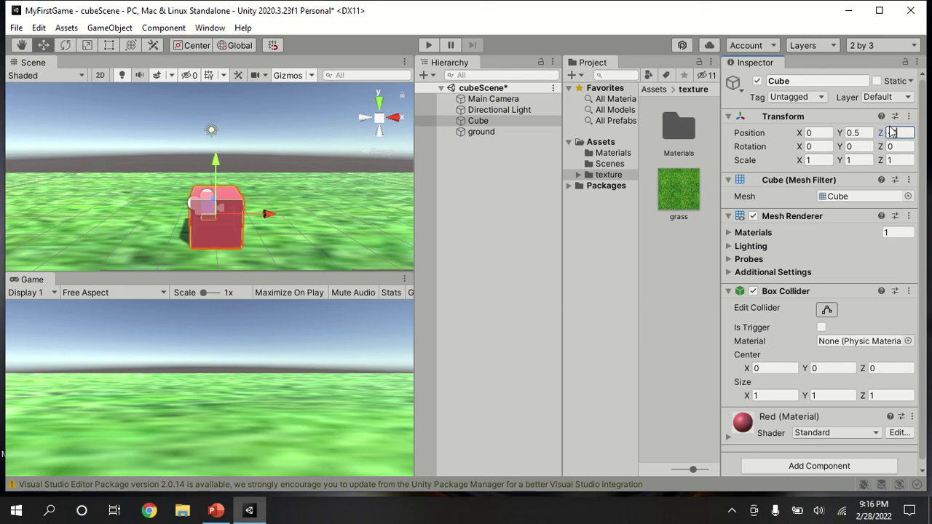
- Realign the Main Camera with the Scene view to frame the moved cube
right_click(498, 122)
right_click(493, 100)
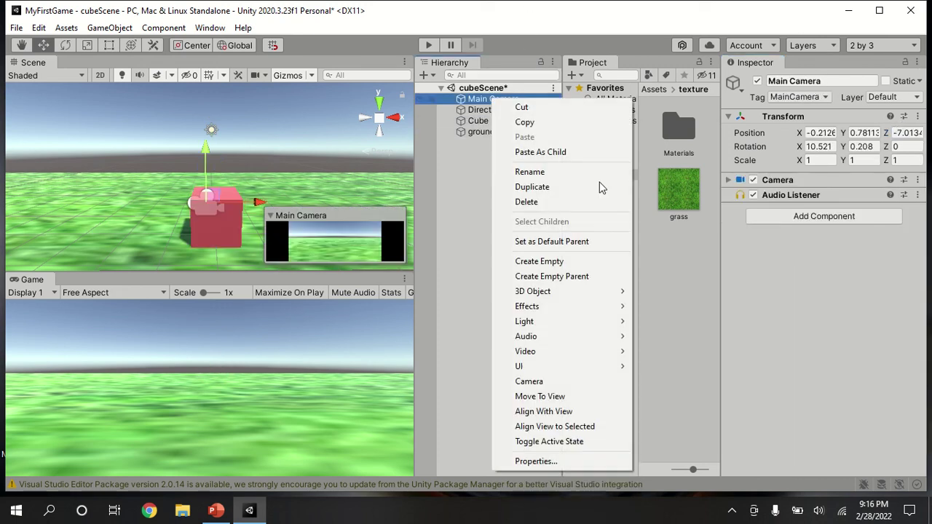
click(545, 411)
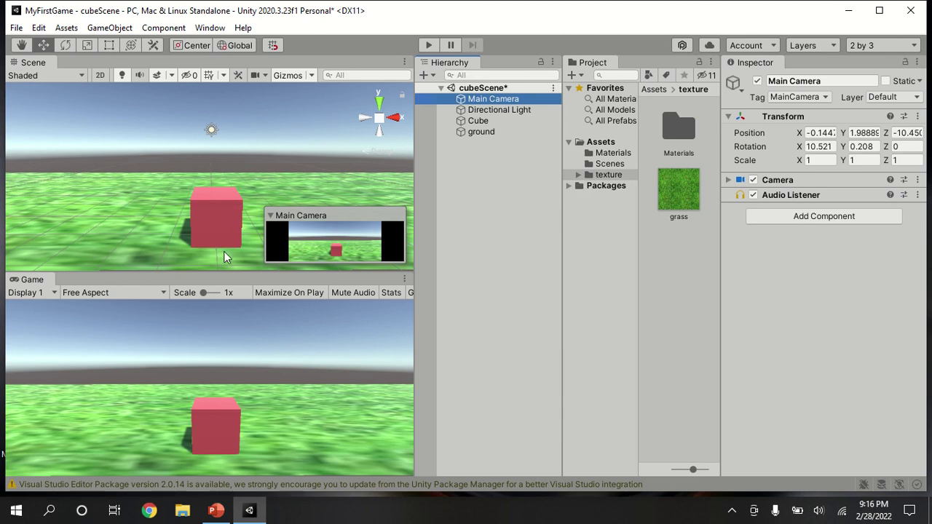
middle_drag(228, 258, 218, 240)
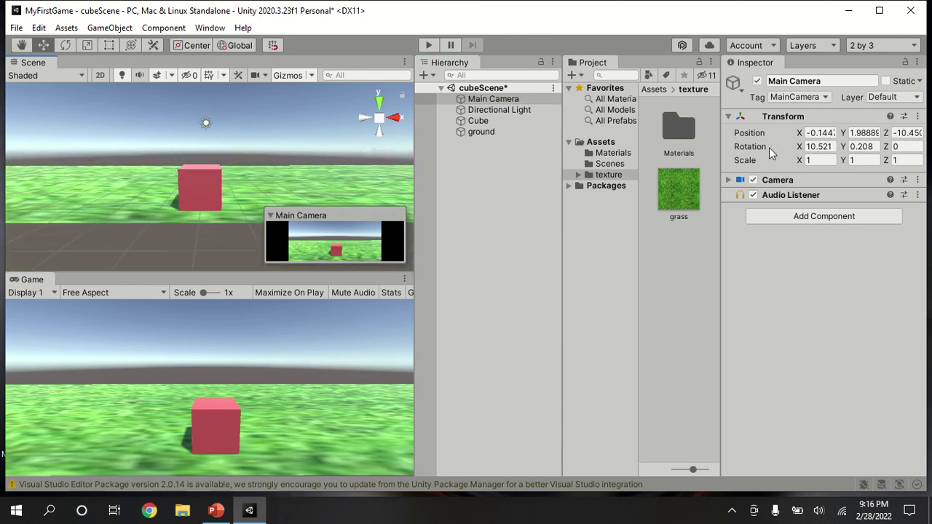
- Set the ground's Scale Z to 10
click(511, 133)
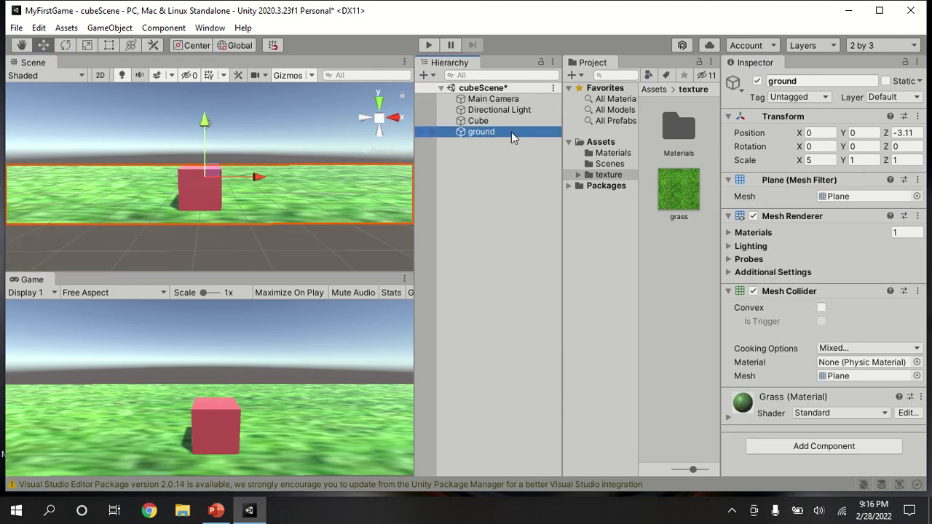
click(823, 160)
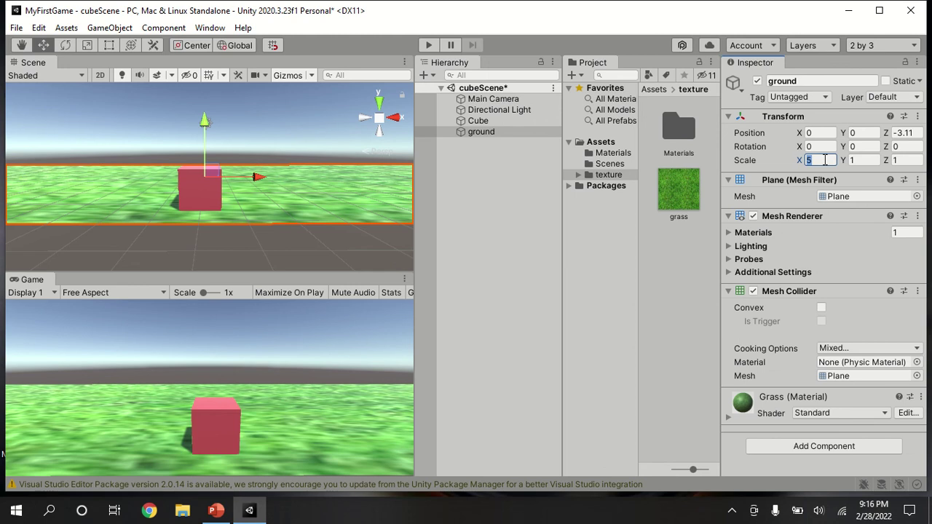
click(917, 160)
click(915, 158)
text(0)
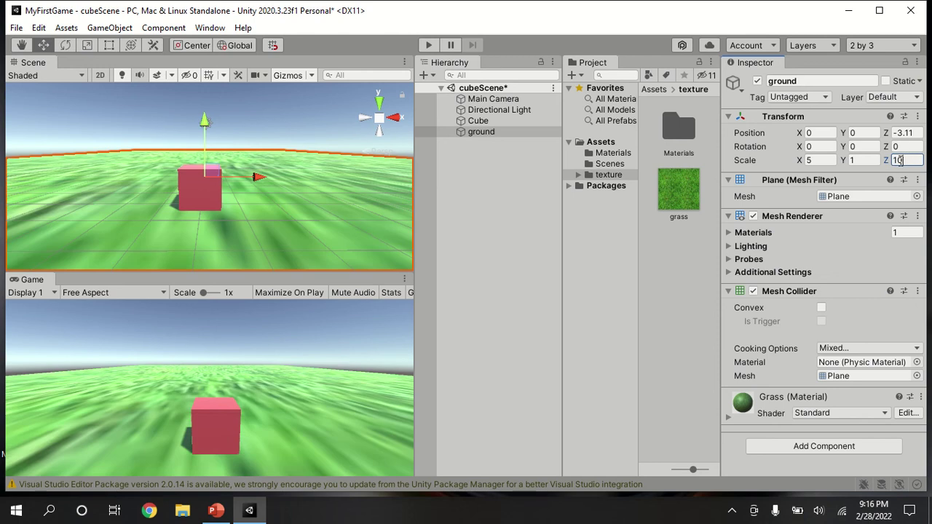
click(502, 132)
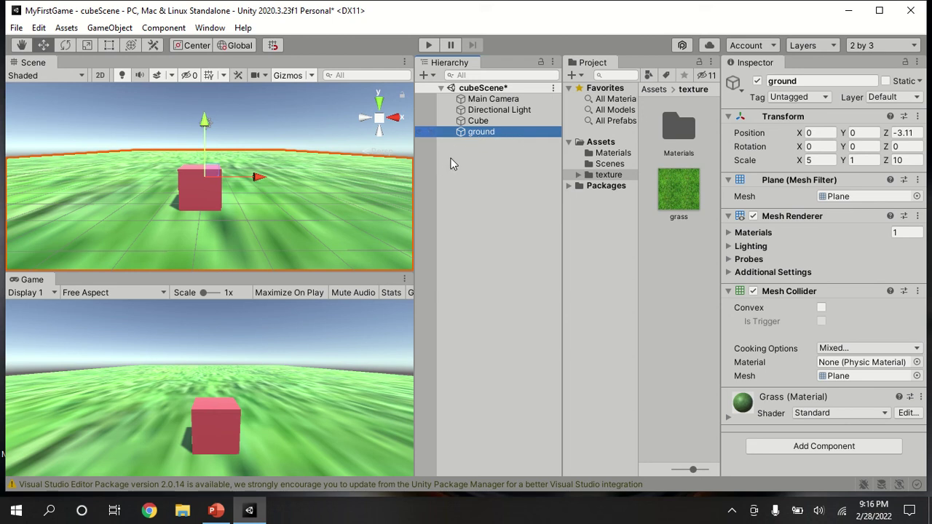
- Collapse the Transform, Mesh Filter, Mesh Renderer and Mesh Collider sections of ground
click(466, 173)
click(475, 139)
click(728, 181)
click(728, 195)
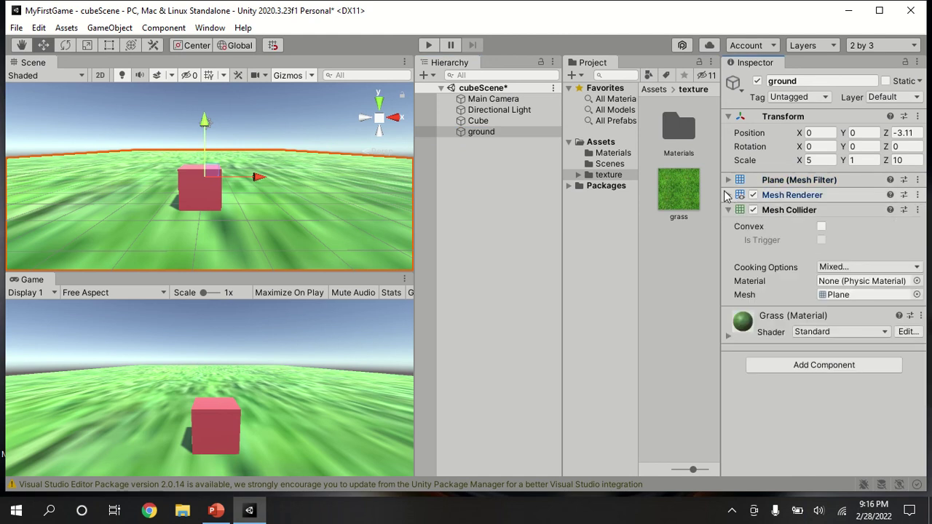
click(728, 117)
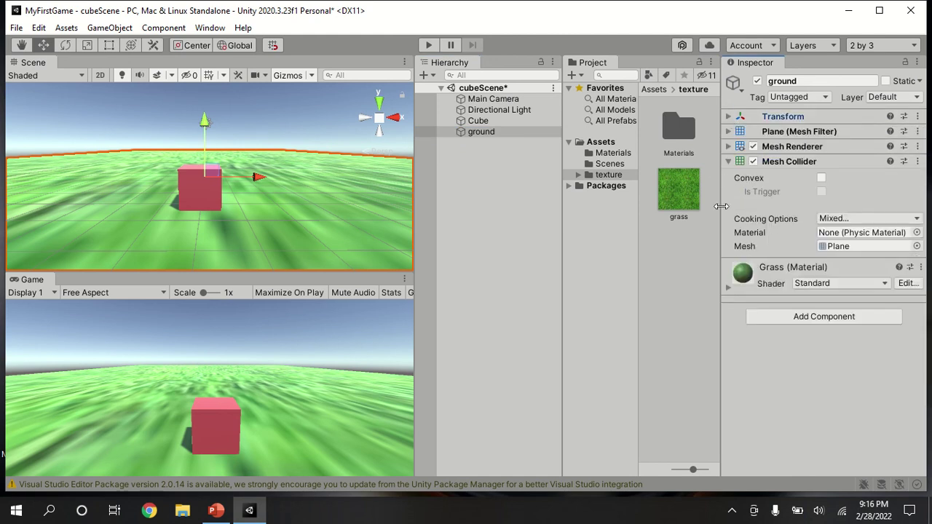
click(729, 167)
click(728, 162)
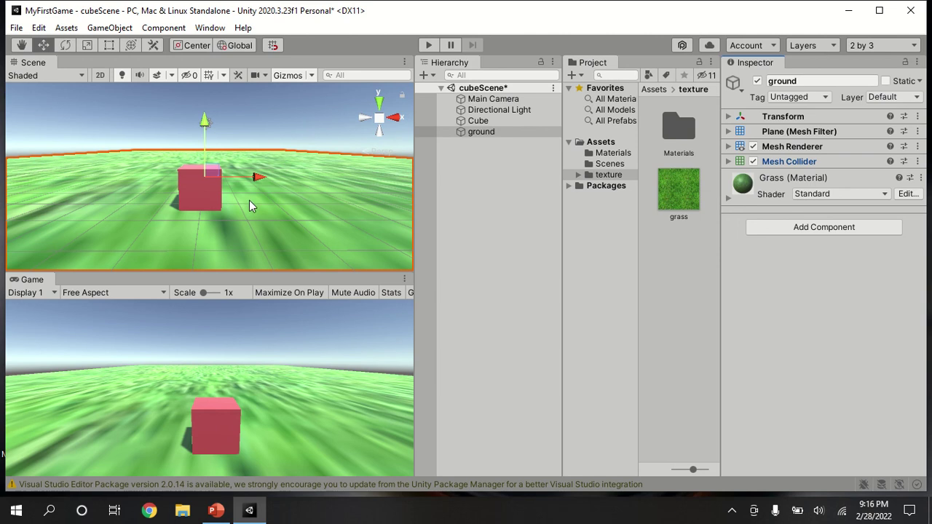
- Set the Grass material's Main Maps Tiling to X 40 and Y 40
click(727, 200)
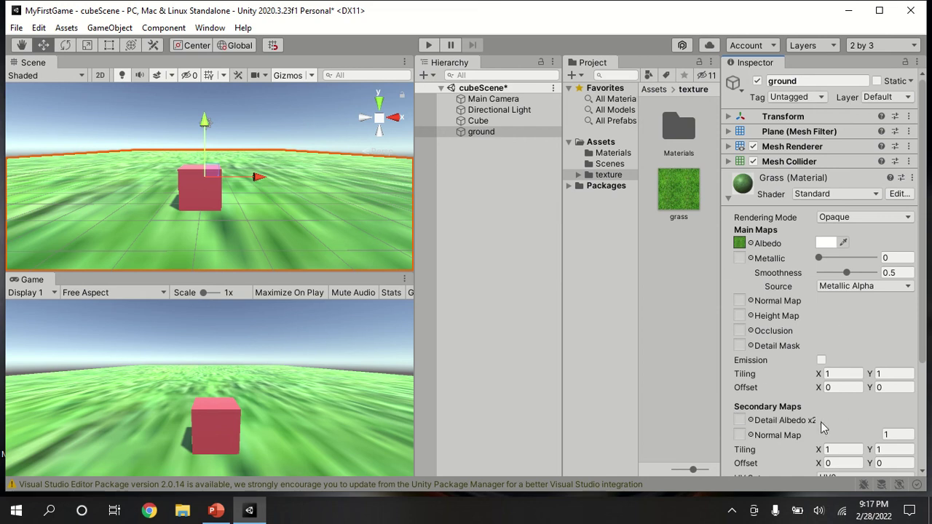
click(830, 375)
text(20)
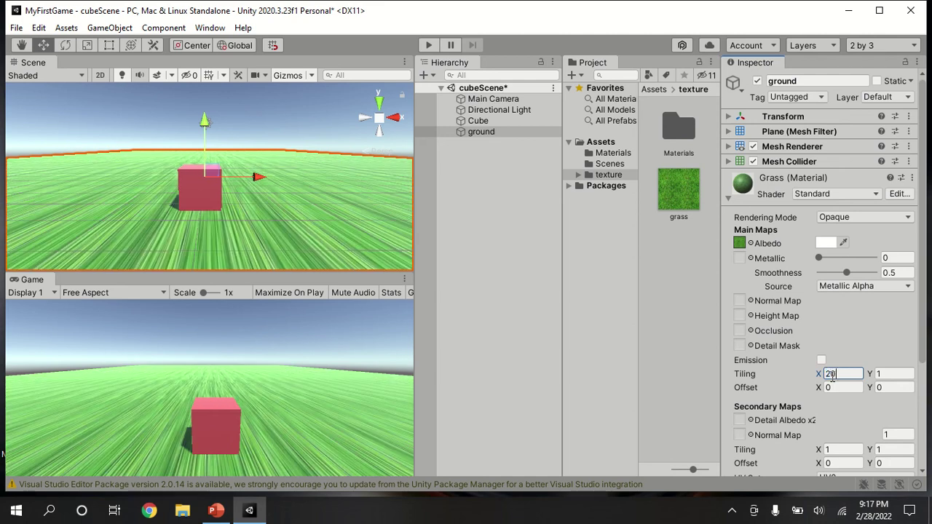
click(880, 374)
text(20)
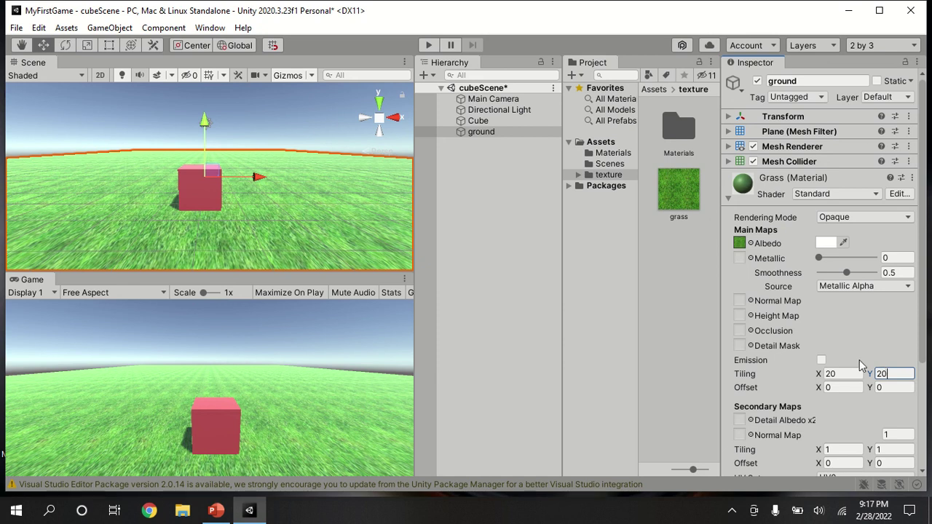
click(830, 373)
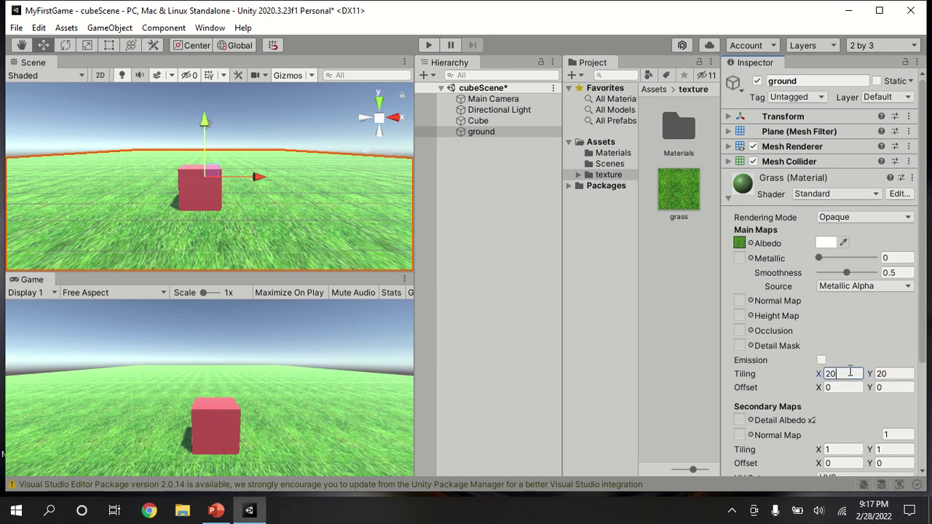
text(30)
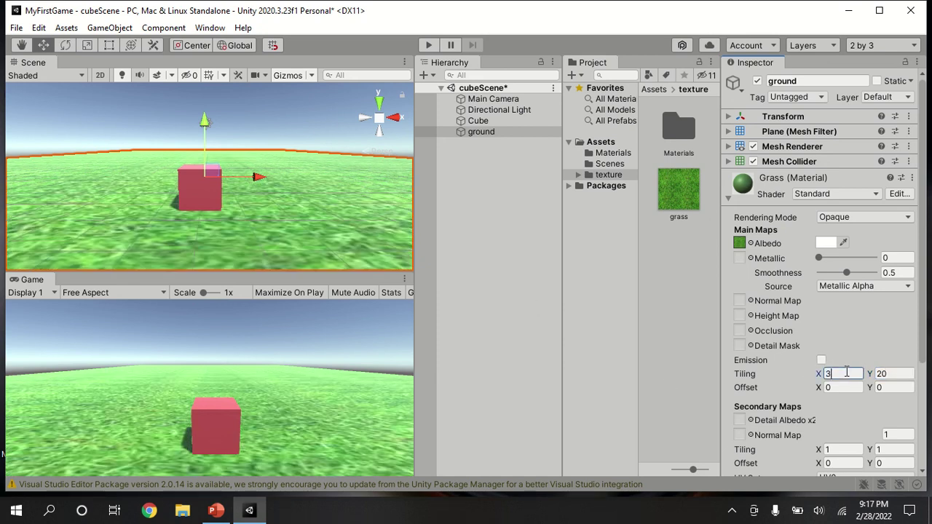
key(BackSpace)
key(BackSpace)
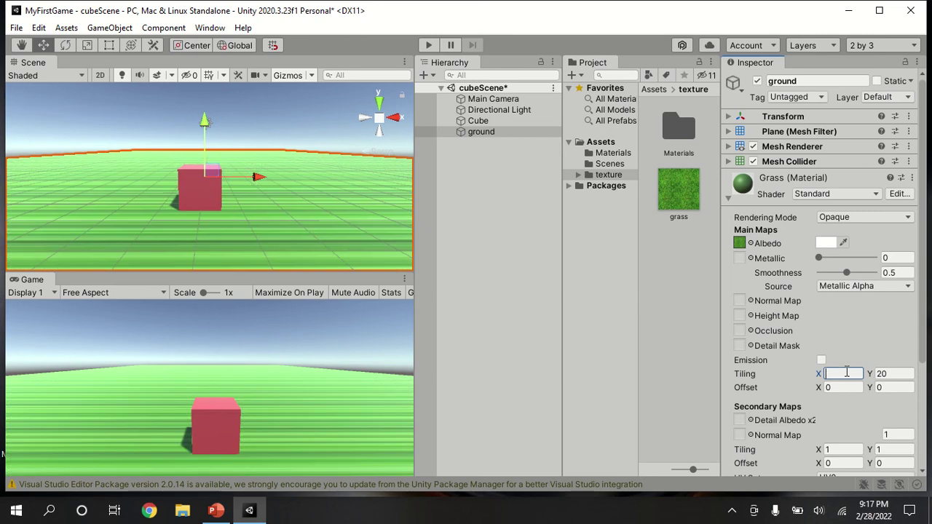
text(40)
click(888, 373)
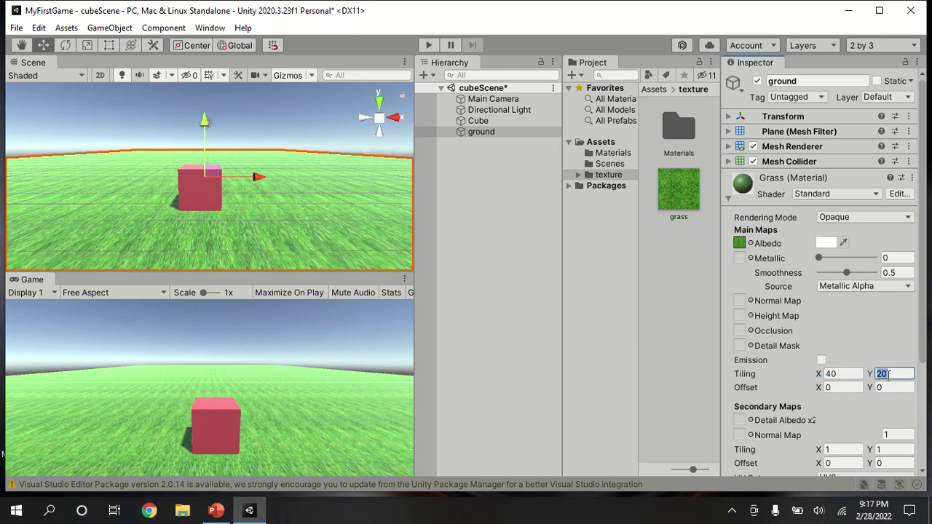
text(30)
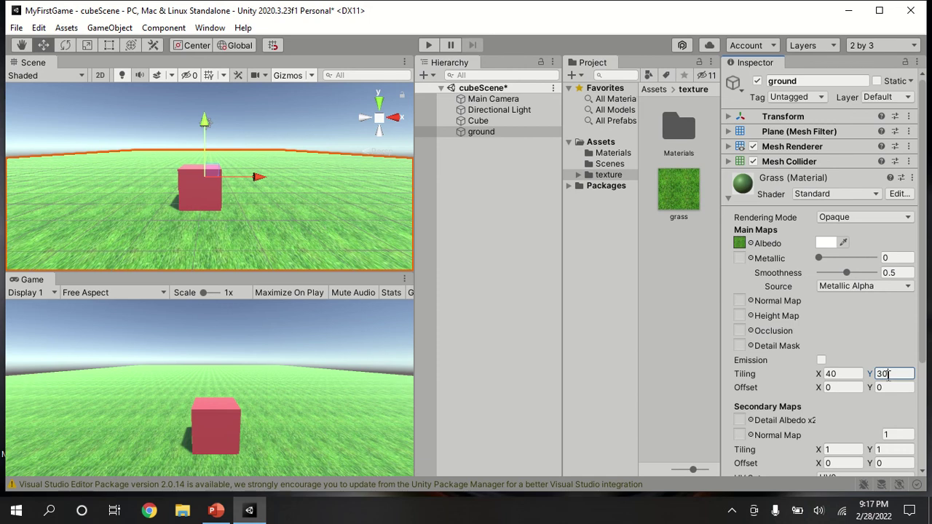
key(BackSpace)
key(BackSpace)
text(40)
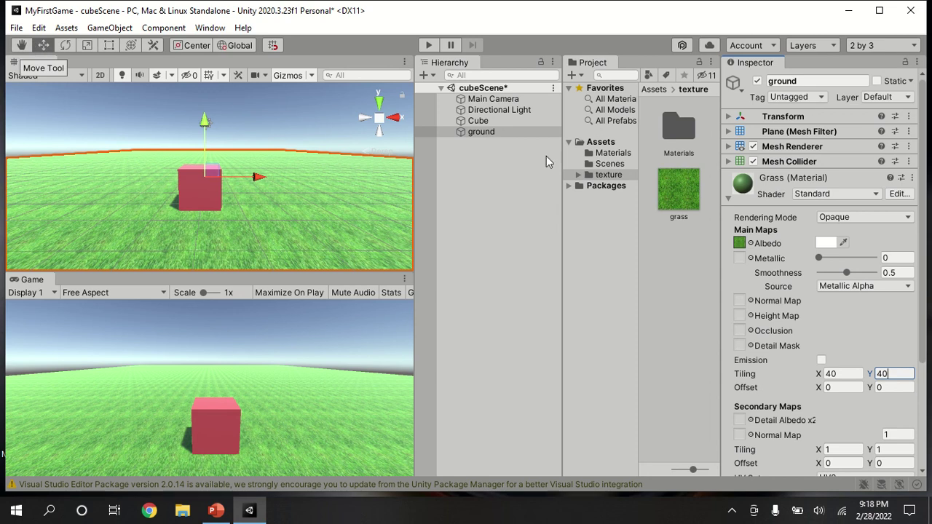
- Rotate the Cube about 42 degrees around its Y axis
click(488, 122)
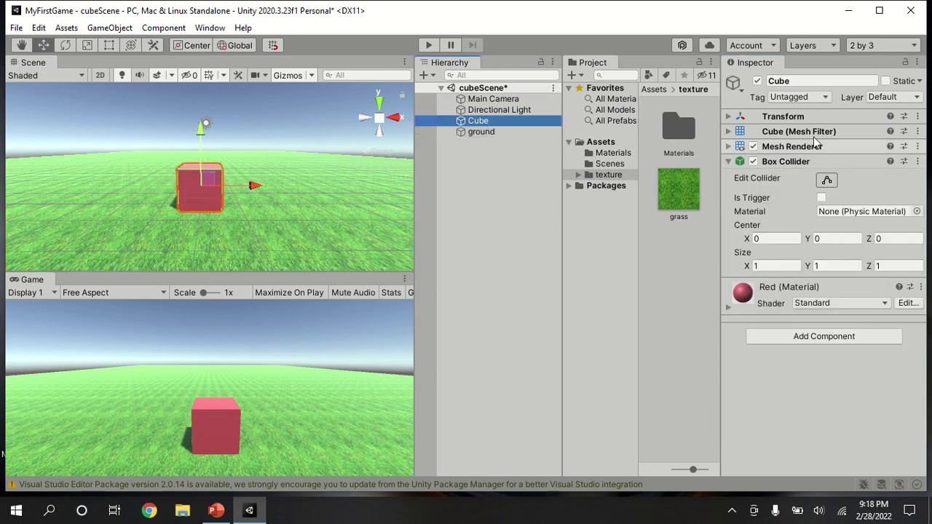
click(783, 116)
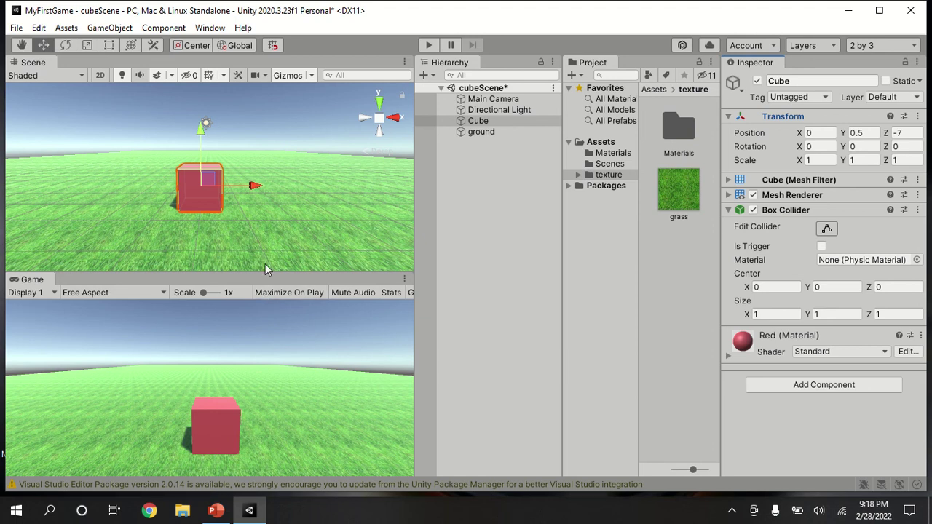
click(64, 45)
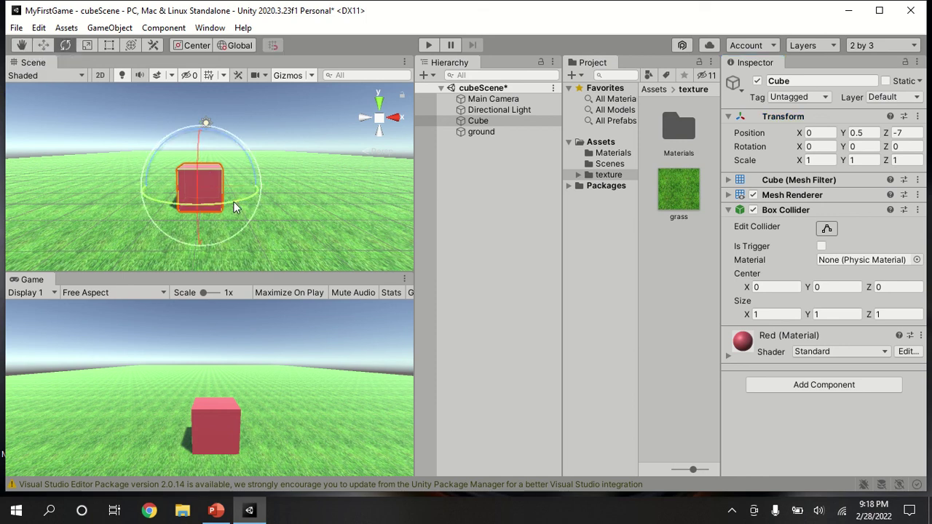
drag(233, 202, 155, 200)
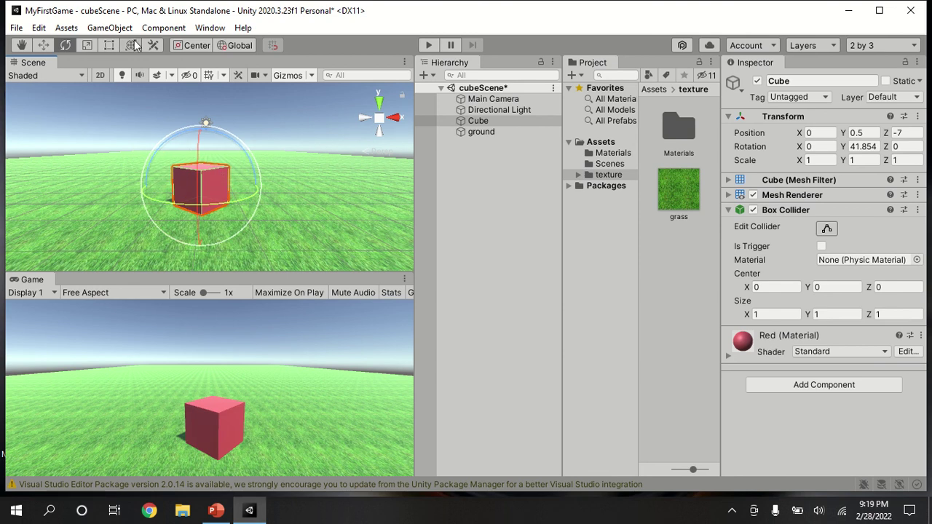
- Scale the Cube up to about 1.39, 1.61, 1.39, making it taller
click(87, 46)
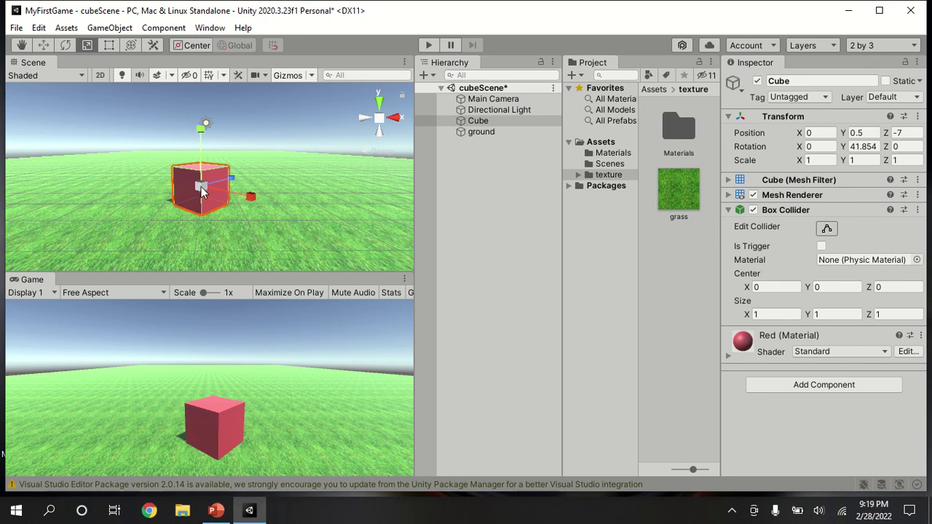
drag(201, 188, 259, 205)
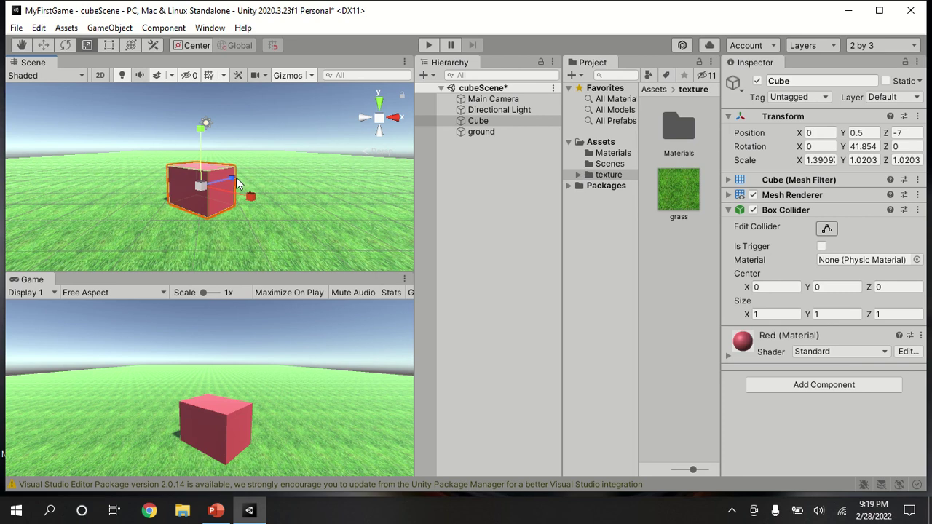
mouse_move(236, 184)
mouse_down()
mouse_move(358, 147)
mouse_move(246, 171)
mouse_up()
mouse_move(202, 135)
mouse_down()
mouse_move(199, 94)
mouse_move(202, 504)
mouse_move(212, 98)
mouse_move(202, 127)
mouse_up()
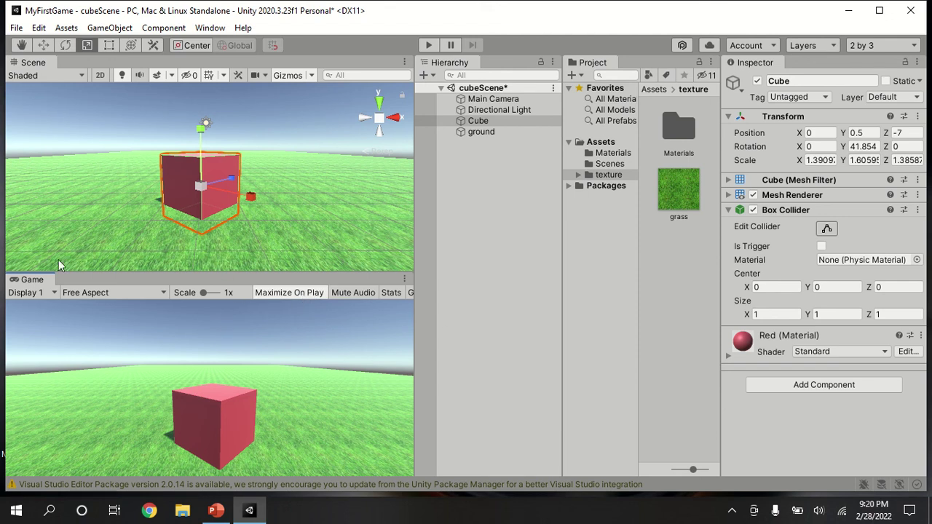
click(423, 45)
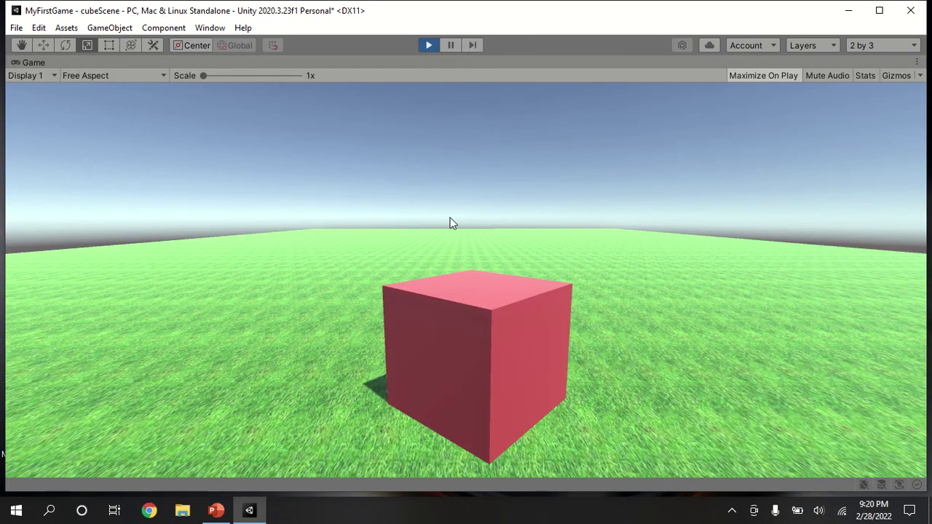
click(428, 45)
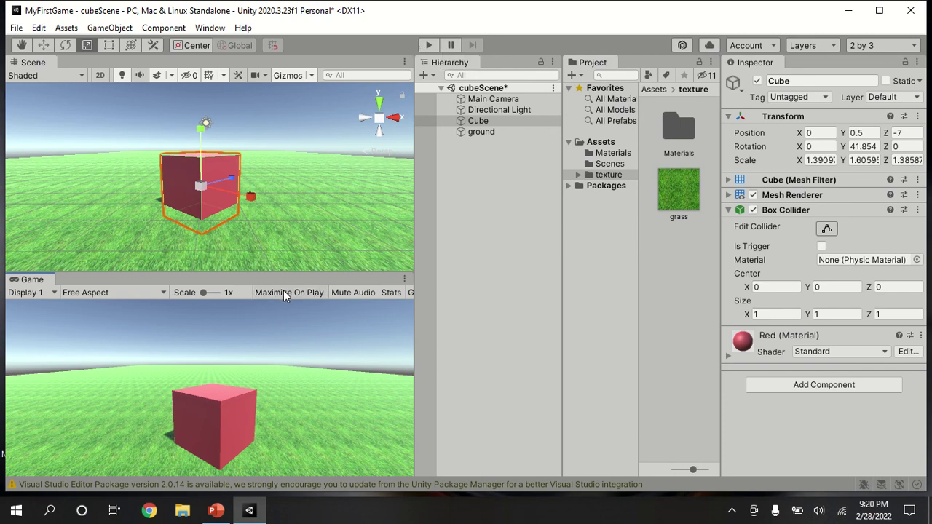
click(428, 45)
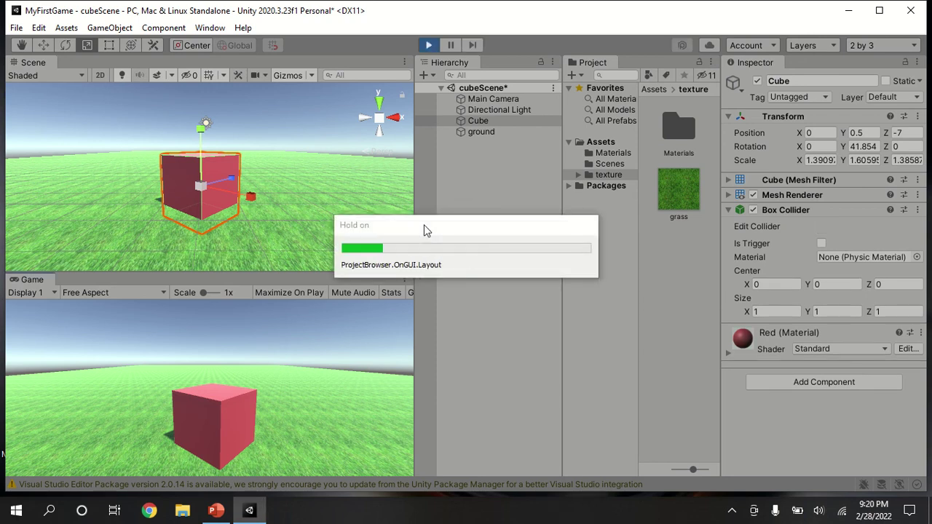
click(452, 46)
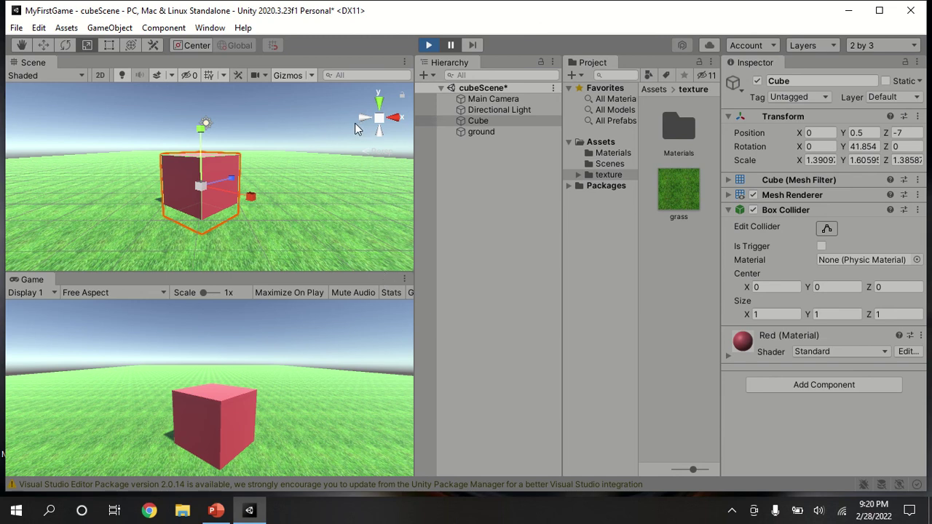
click(428, 45)
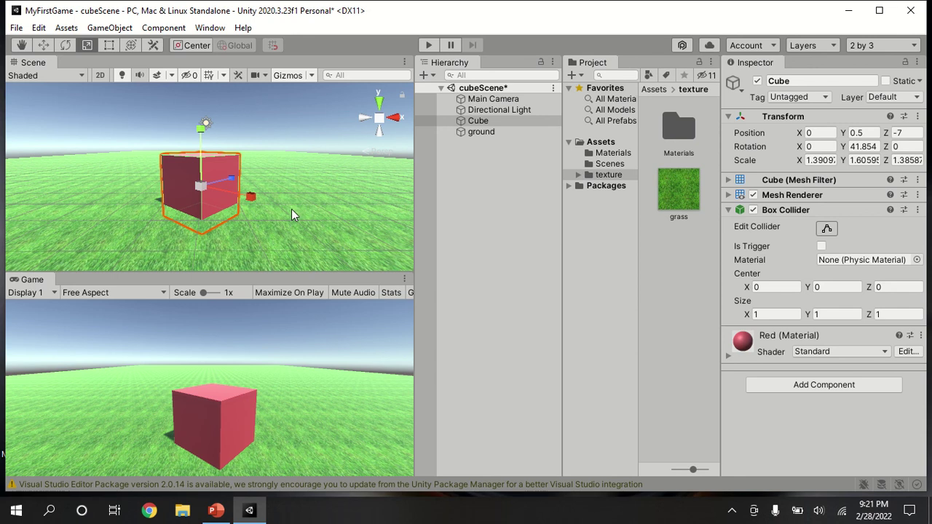
- Select ground to show its 5, 1, 10 scale and 40×40 Grass tiling
click(109, 28)
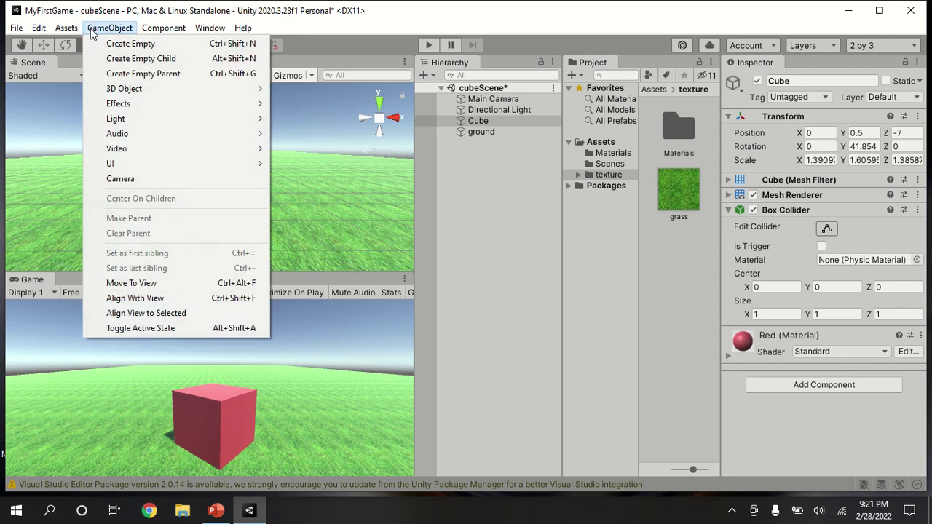
mouse_move(144, 88)
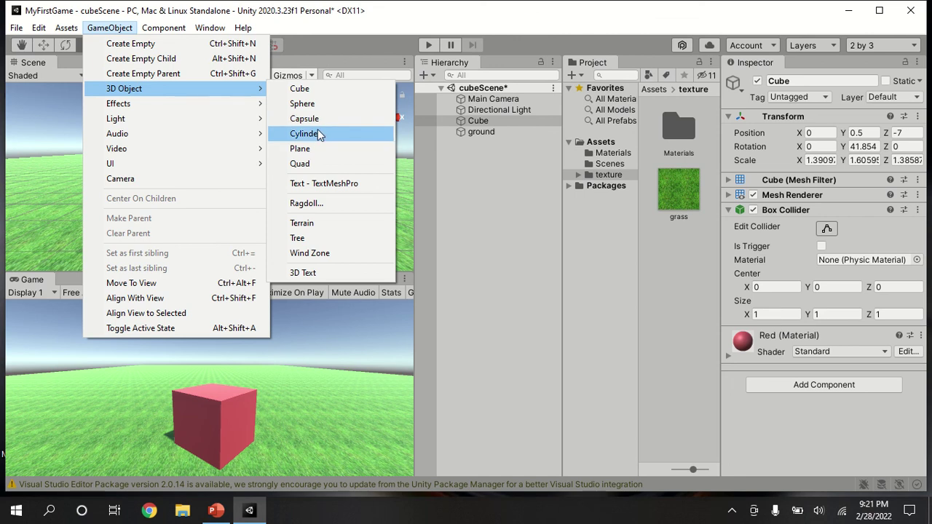
click(511, 199)
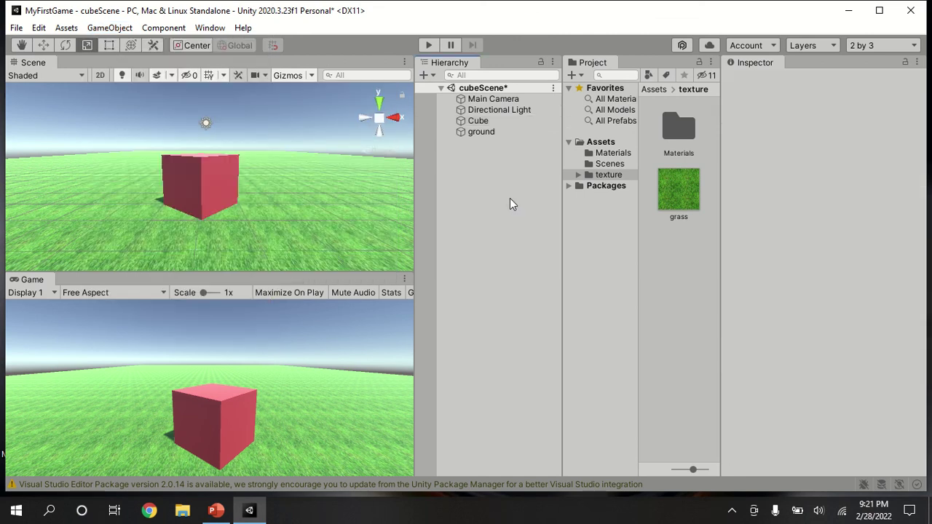
click(476, 130)
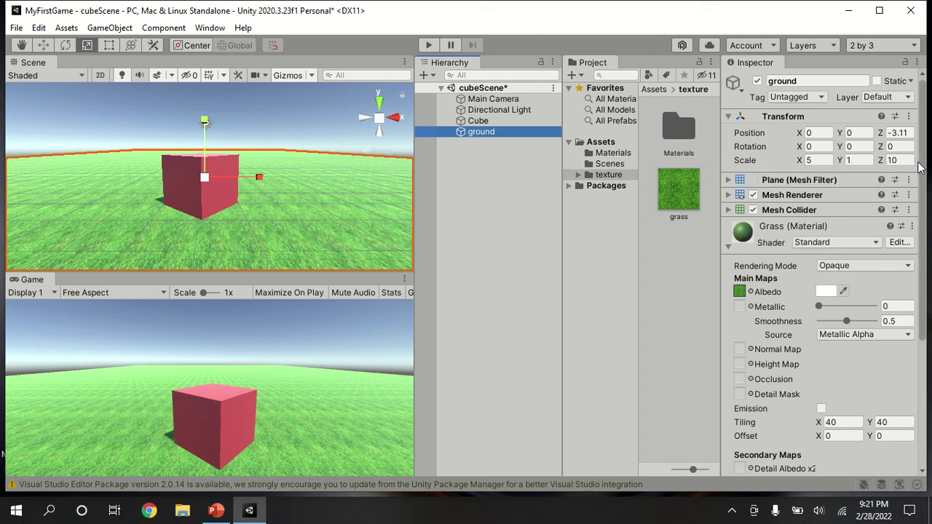
click(859, 160)
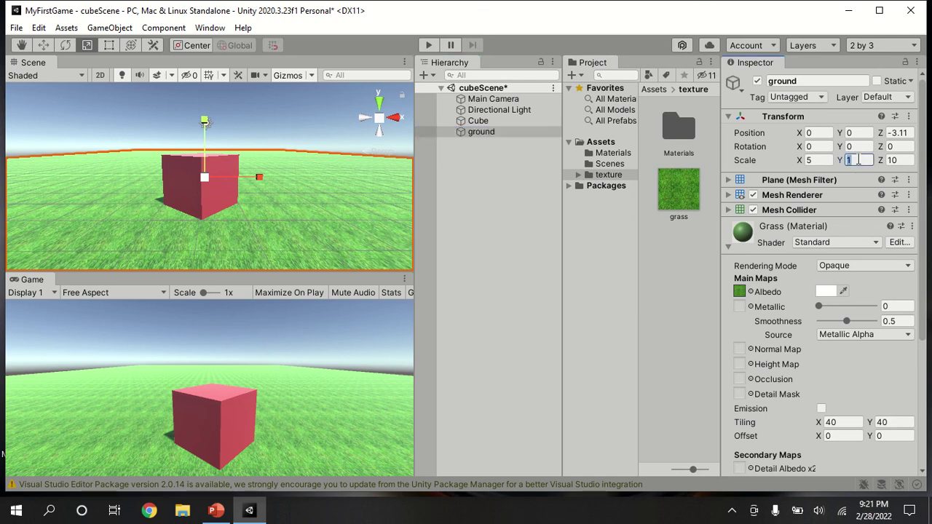
text(30)
key(BackSpace)
key(BackSpace)
text(5)
key(BackSpace)
text(1)
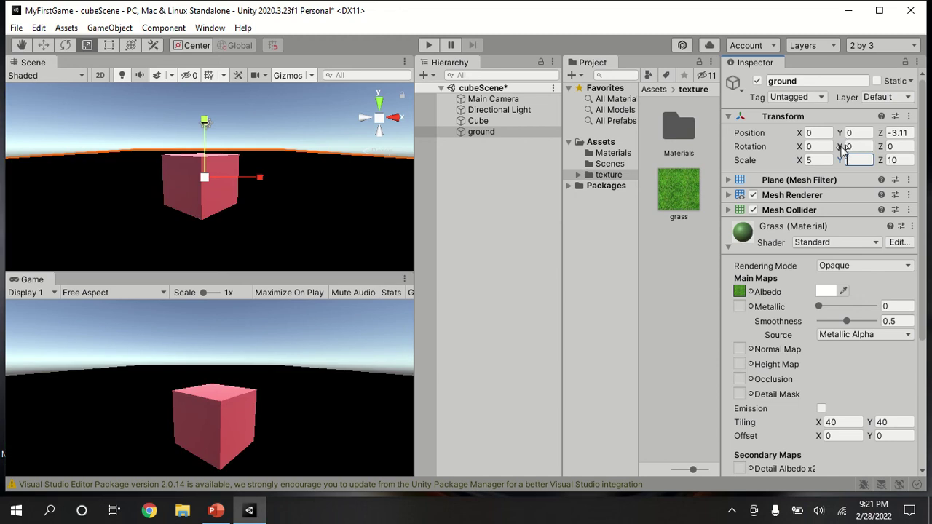